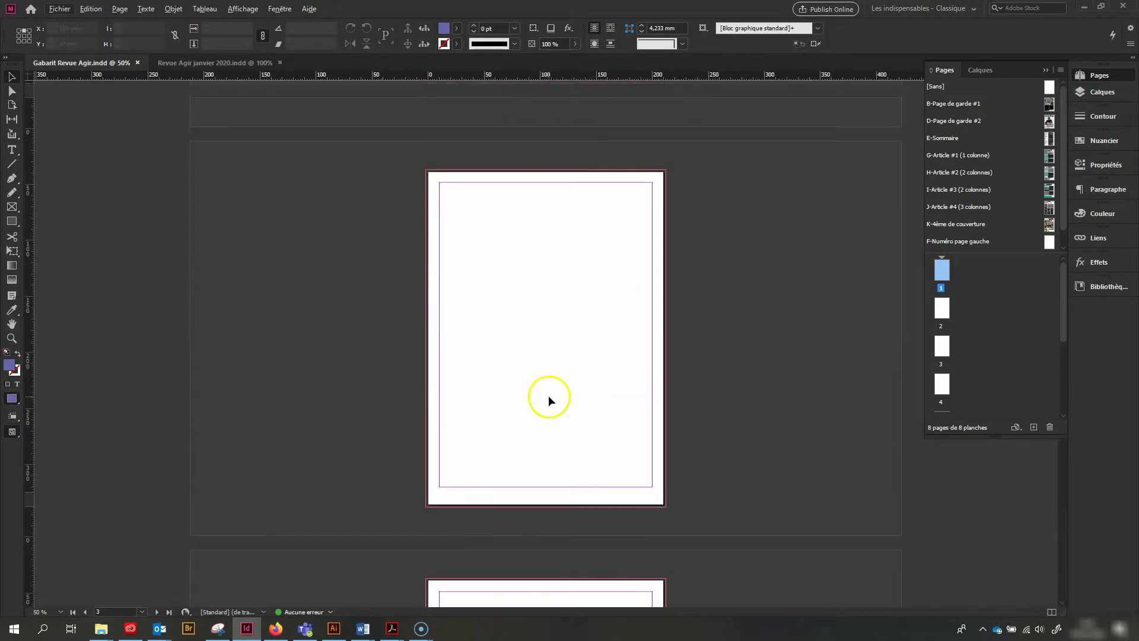
Apply the master page B-Page de garde #1 to page 1
scroll(987, 376, "down", 2)
scroll(988, 376, "up", 1)
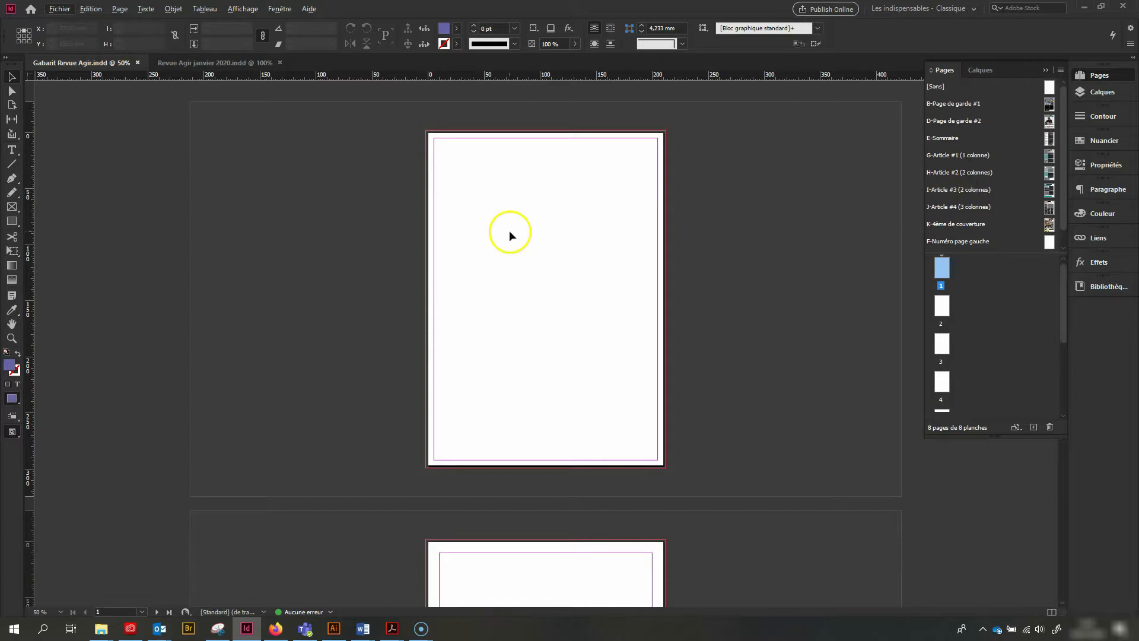
right_click(948, 274)
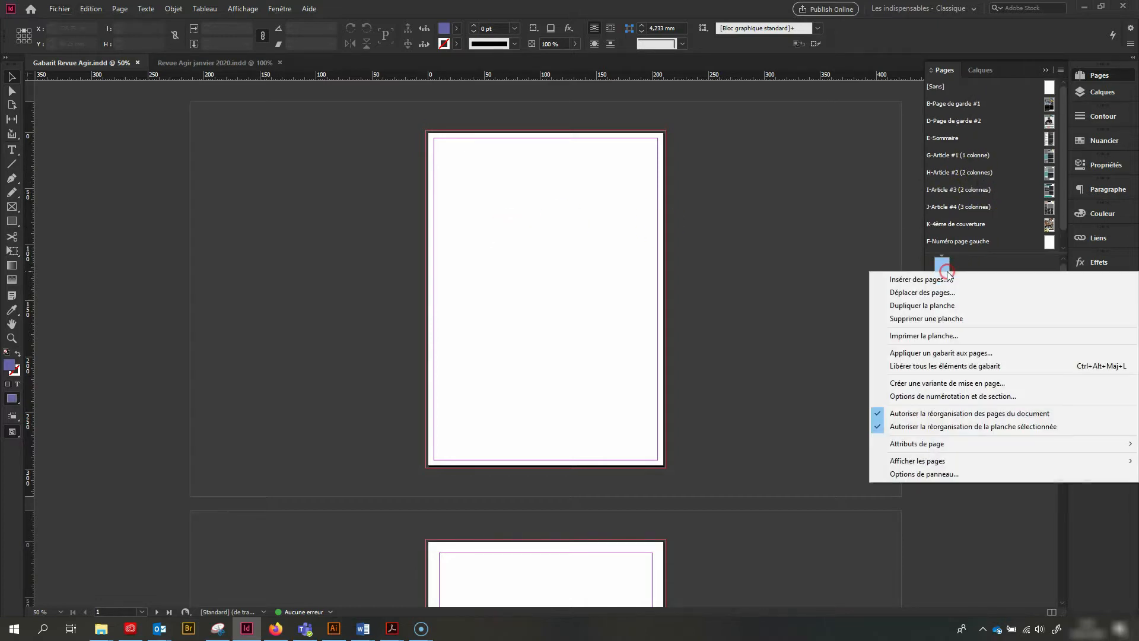
left_click(902, 353)
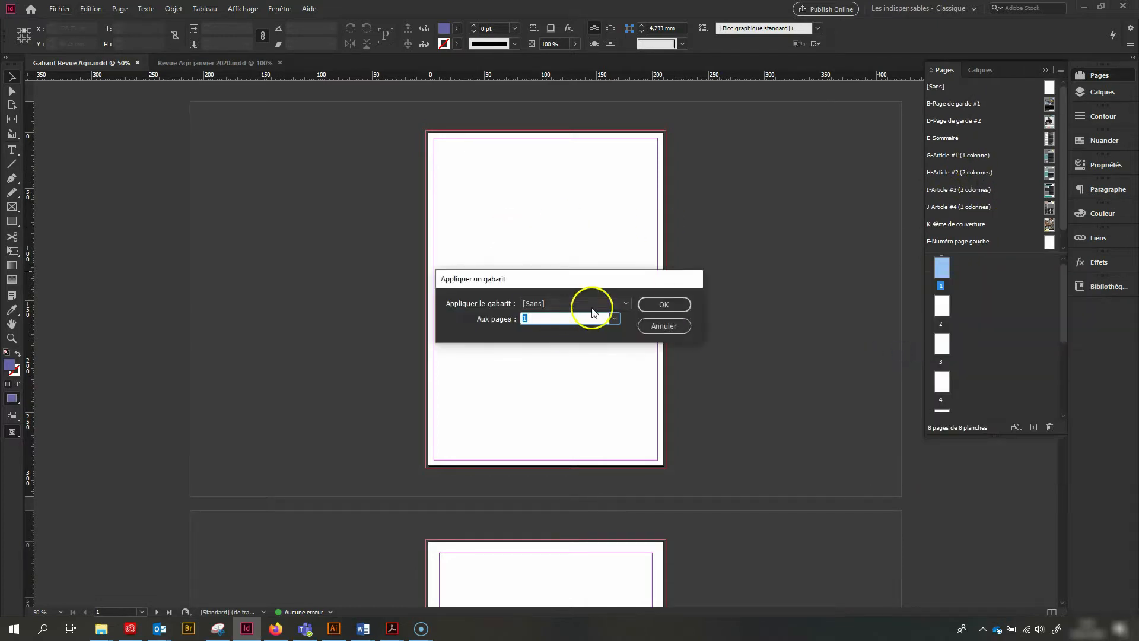
left_click(593, 303)
left_click(570, 330)
left_click(664, 305)
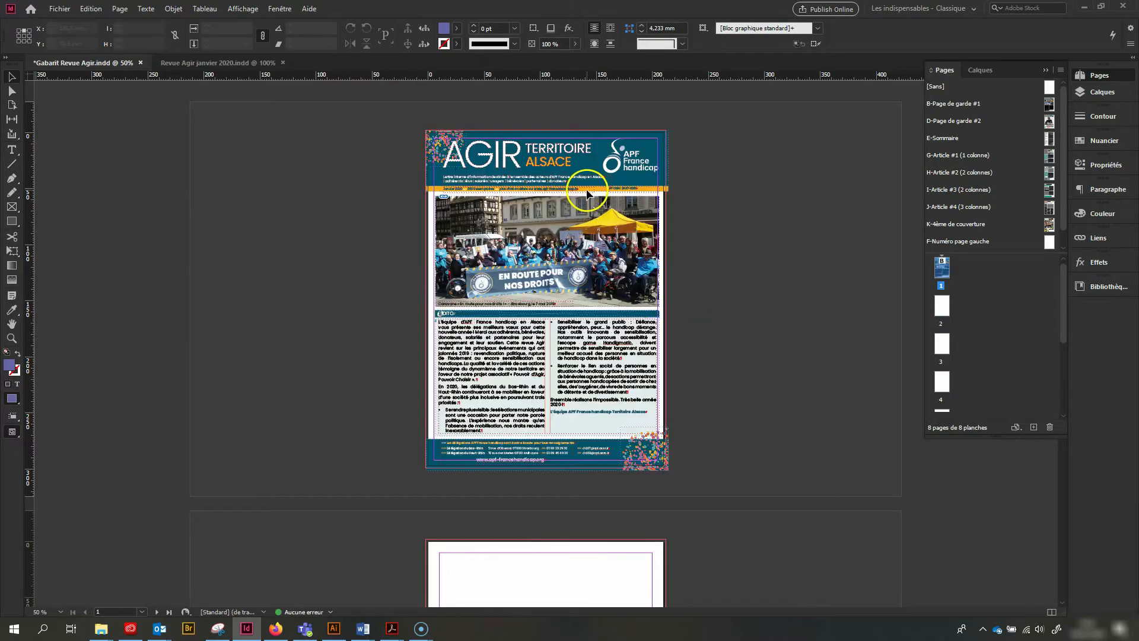
Release the AGIR title from the master page and move it out of the header onto the pasteboard
scroll(601, 214, "up", 1)
scroll(614, 252, "up", 1)
scroll(552, 312, "up", 2)
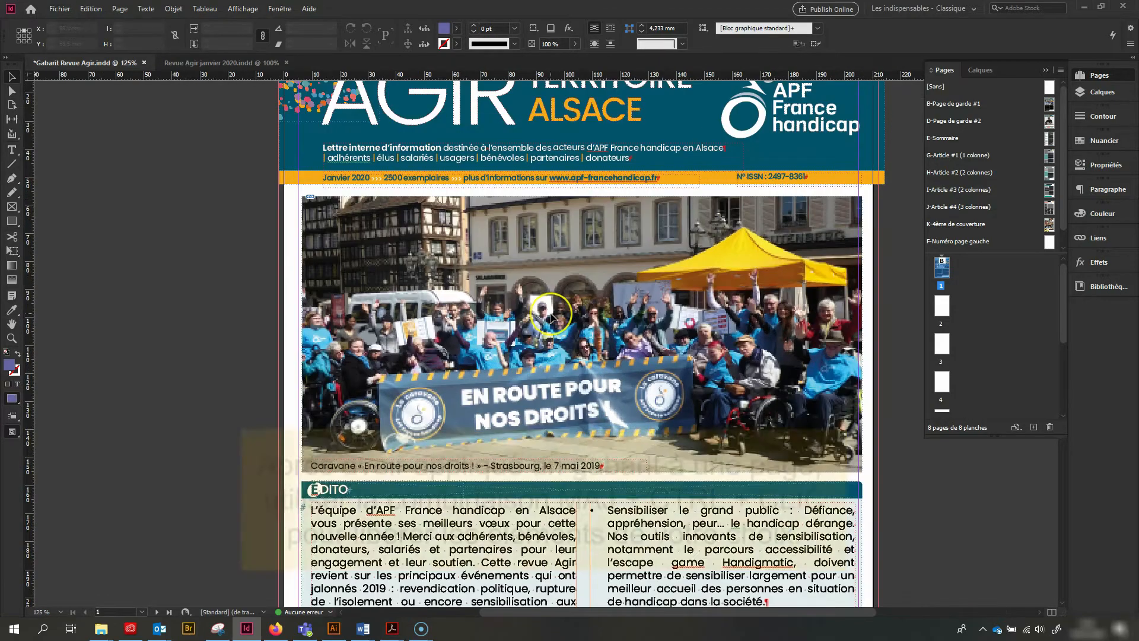
scroll(550, 312, "up", 3)
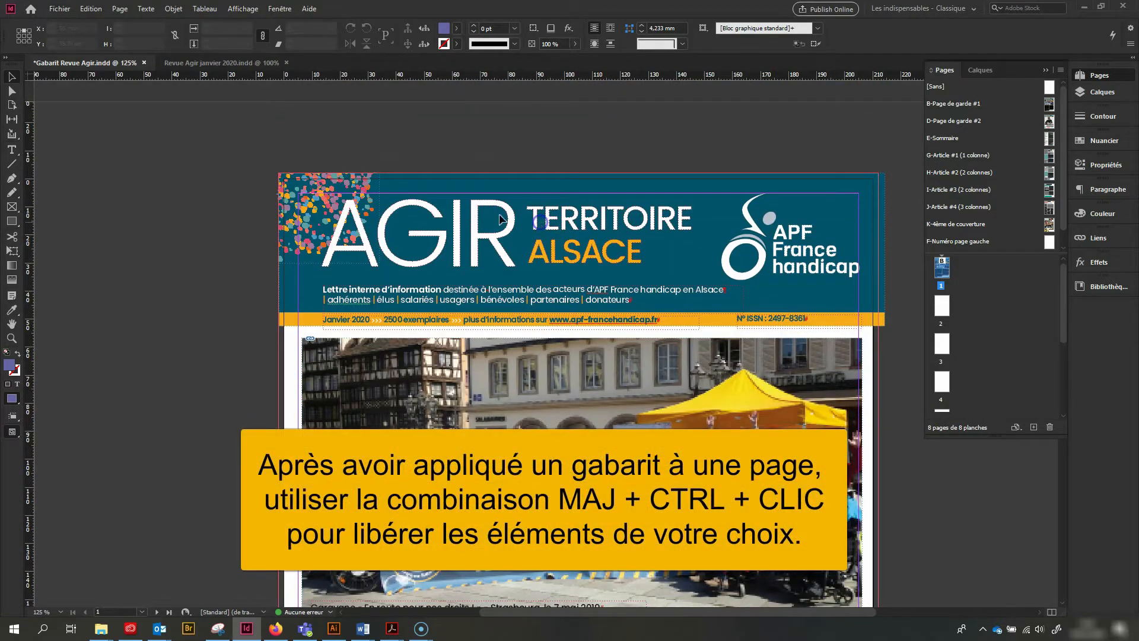
scroll(509, 413, "down", 3)
scroll(509, 413, "up", 3)
left_click(495, 244, "ctrl+shift")
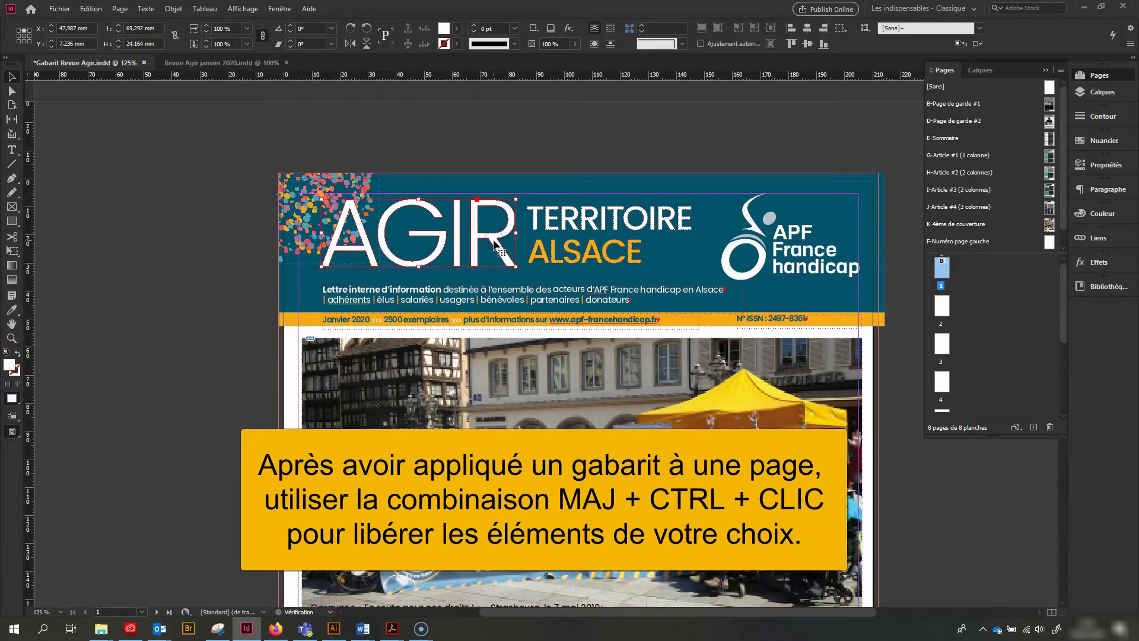
left_click_drag(328, 276, 20, 261)
Create a text frame on the pasteboard below AGIR containing "ZOOM" in white Poppins Bold
left_click(11, 150)
left_click_drag(74, 287, 238, 373)
key("ctrl+v")
left_click(123, 294)
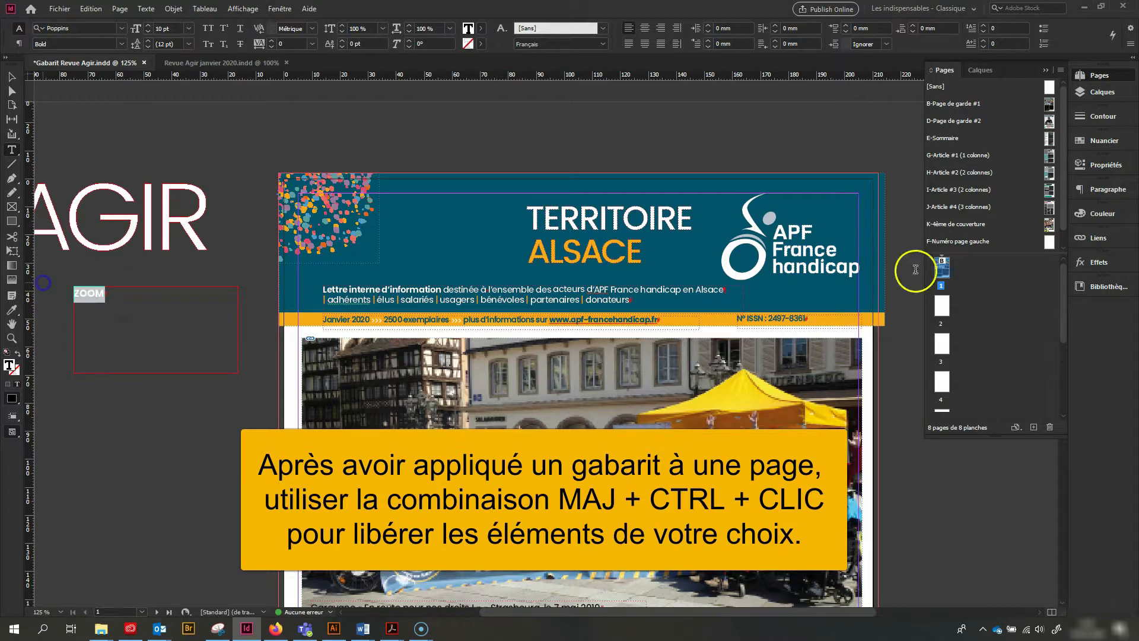
left_click(1102, 287)
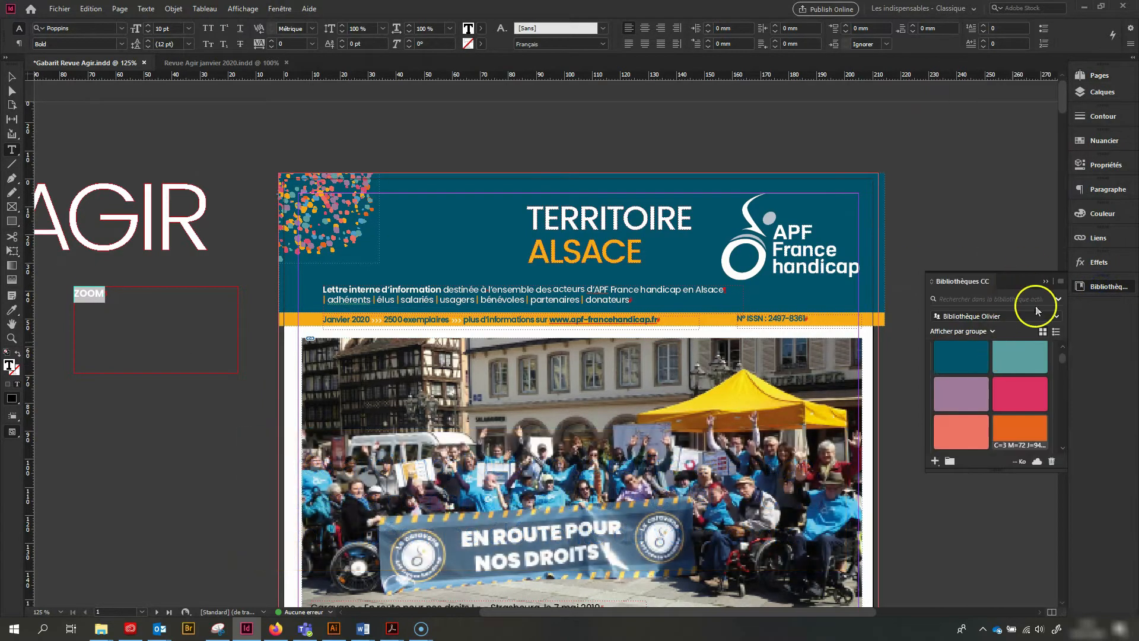
Move the ZOOM text frame above the page header and convert its text to outlines
left_click(11, 77)
left_click_drag(148, 307, 396, 147)
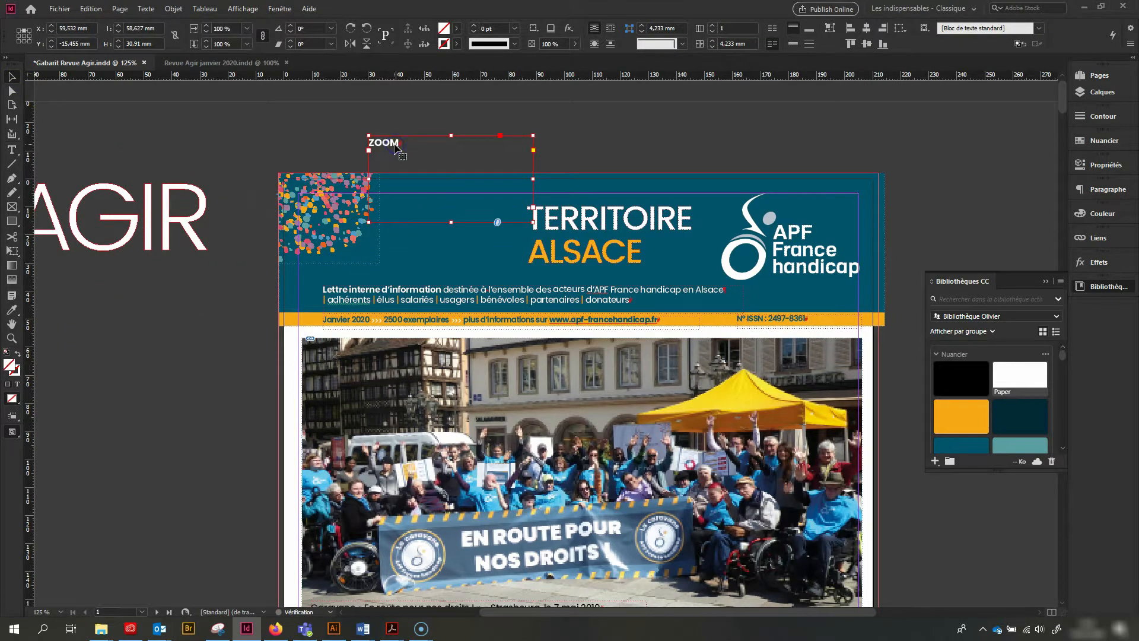
left_click(146, 8)
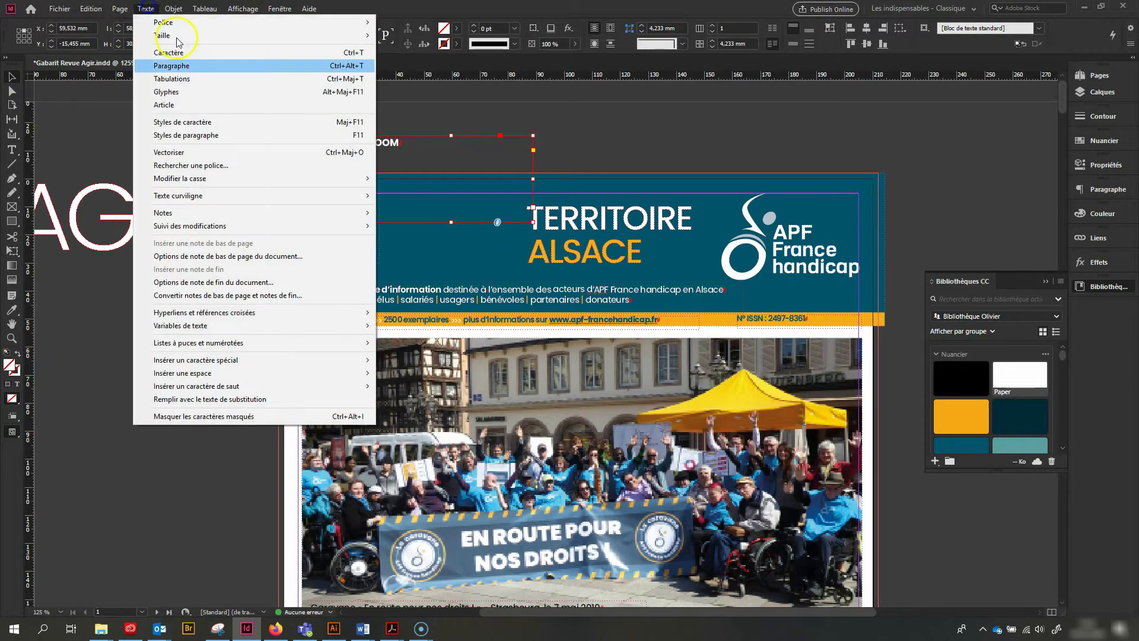
left_click(201, 148)
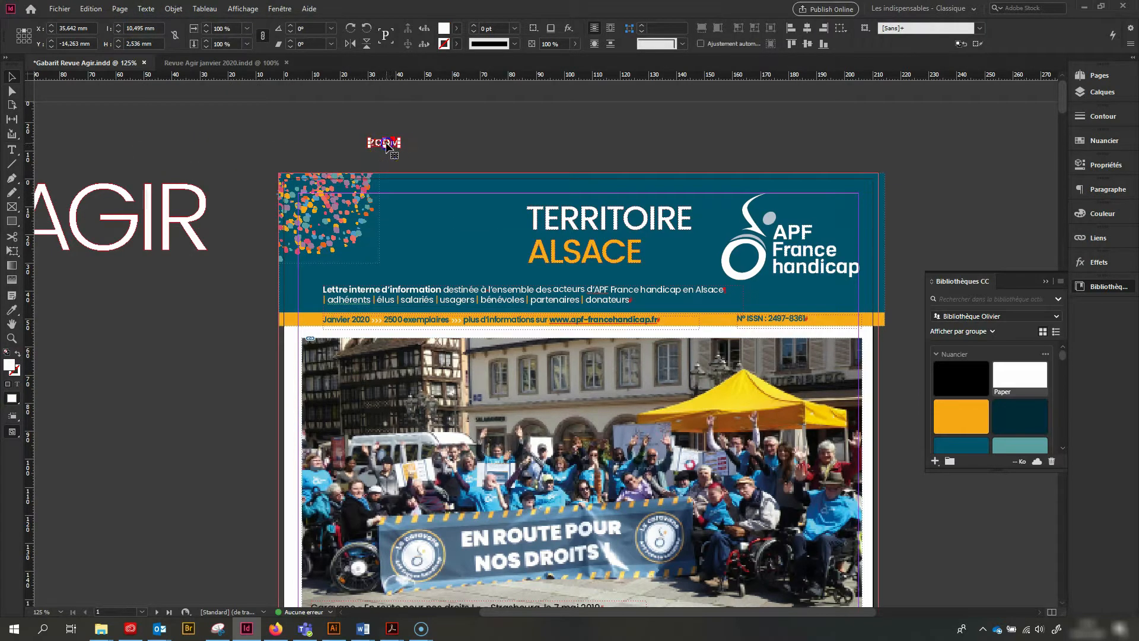
Scale the ZOOM lettering into AGIR's place in the header and move the old TERRITOIRE and ALSACE lettering above the page
left_click_drag(394, 146, 438, 209)
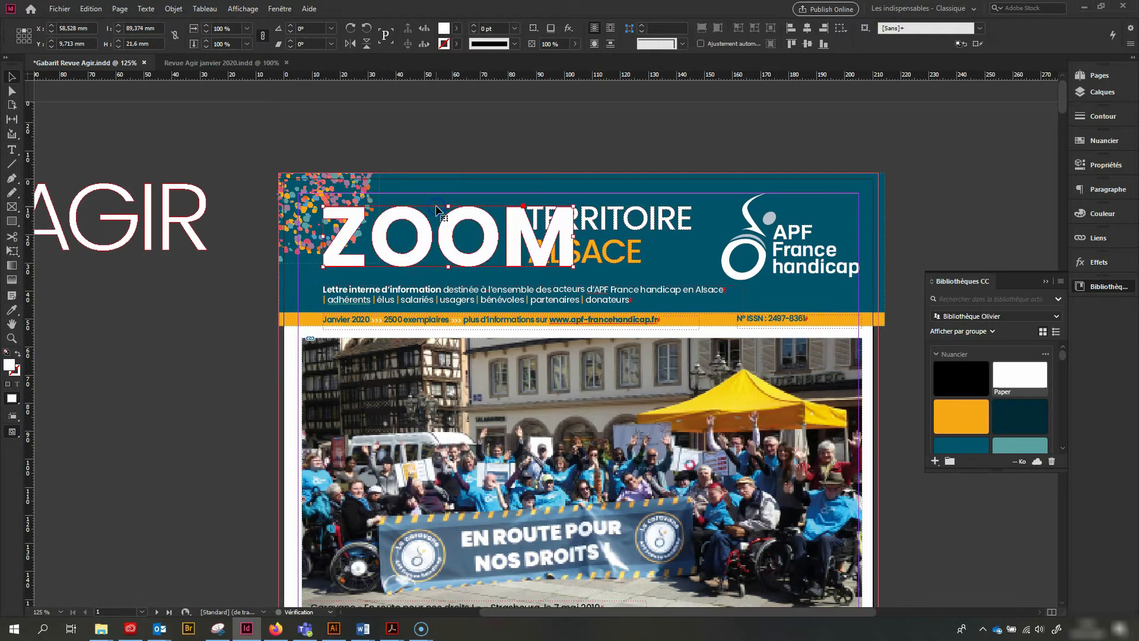
left_click_drag(574, 267, 528, 264)
key("ctrl+shift+a")
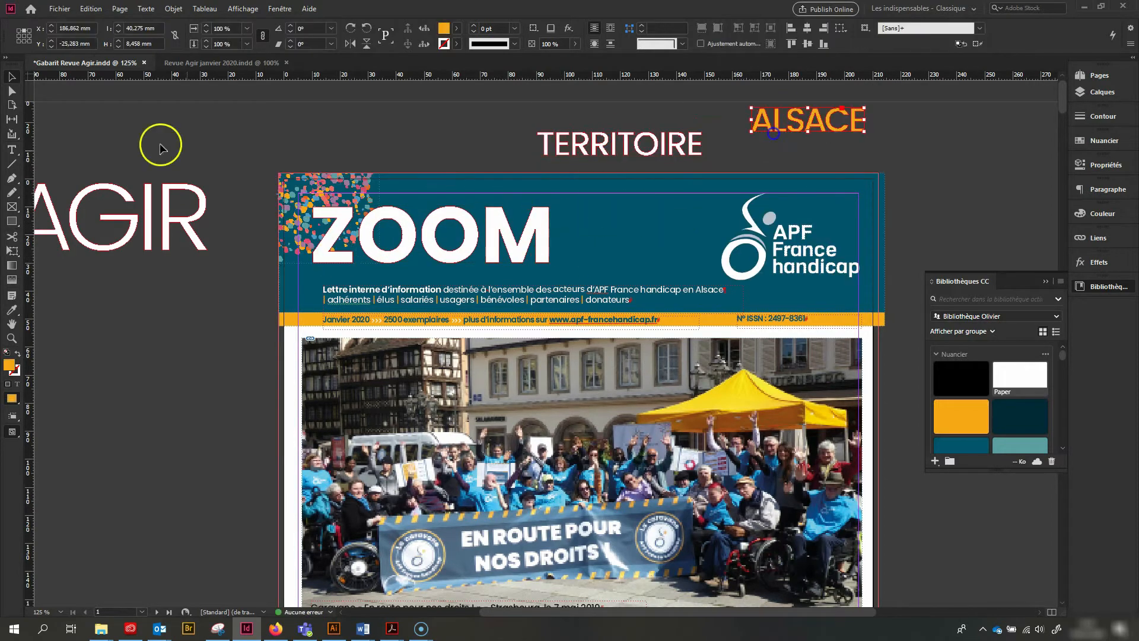
Write "TERRITOIRE" in white Poppins Bold in a new text frame above the page
left_click(77, 26)
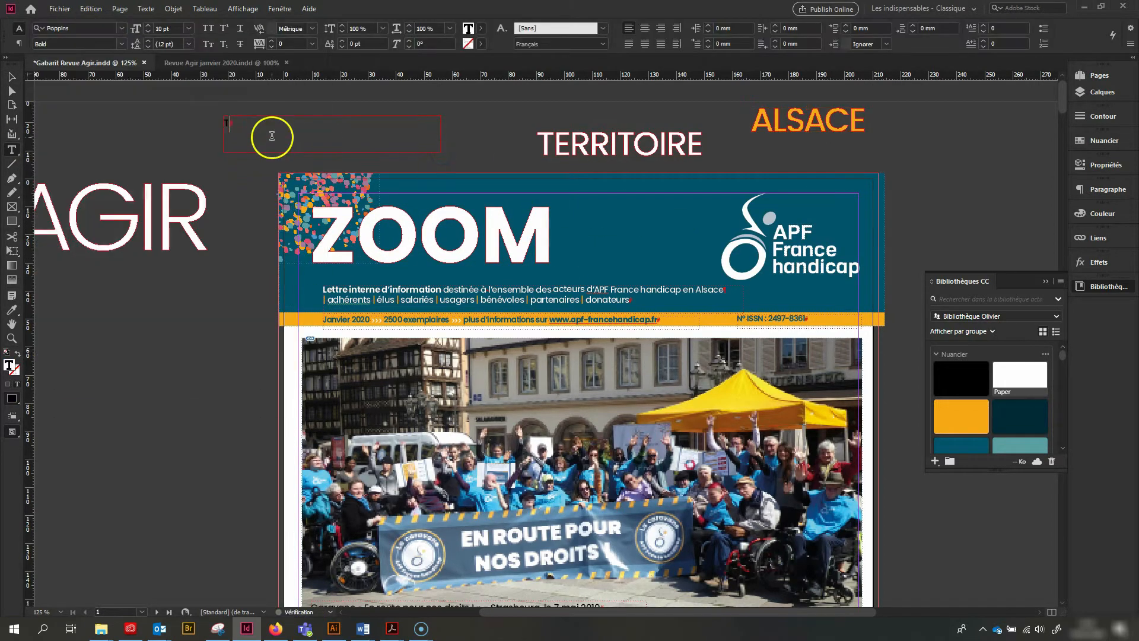
type("erritoire")
double_click(257, 124)
left_click(280, 9)
mouse_move(333, 352)
left_click(533, 351)
left_click(503, 195)
left_click(552, 240)
left_click_drag(257, 124, 717, 266)
Write "LORRAINE SUD" in a second text and colour it with the library's orange swatch
double_click(242, 166)
type("LORRAINE SUD")
left_click(962, 416)
Convert the new TERRITOIRE and LORRAINE SUD texts to outlines
left_click(12, 77)
left_click(248, 132)
left_click(145, 9)
left_click(255, 157)
left_click(262, 168)
left_click(146, 9)
left_click(237, 157)
Place the outlined TERRITOIRE and LORRAINE SUD beside ZOOM in the header and adjust the size and position of ZOOM
left_click(504, 184)
left_click_drag(640, 210, 595, 232)
left_click(537, 220)
left_click_drag(312, 207, 355, 217)
left_click_drag(489, 245, 457, 248)
left_click_drag(572, 238, 541, 236)
Place horizontal guides along the top and bottom of ZOOM and align LORRAINE SUD with the lower guide and TERRITOIRE's left edge
left_click_drag(499, 75, 543, 218)
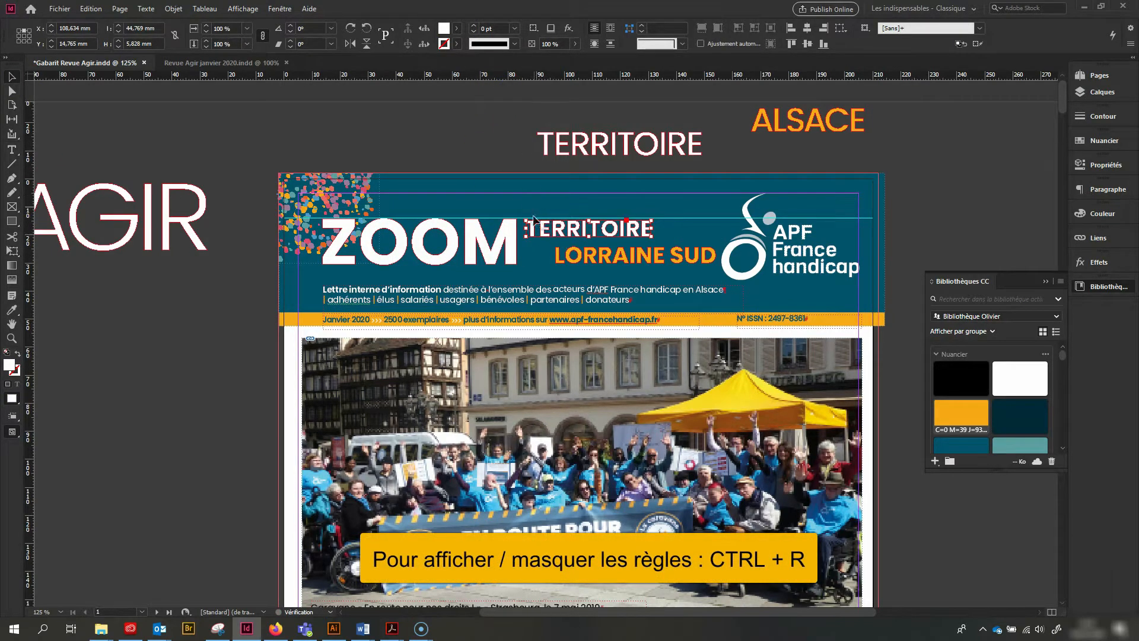
left_click_drag(507, 76, 524, 262)
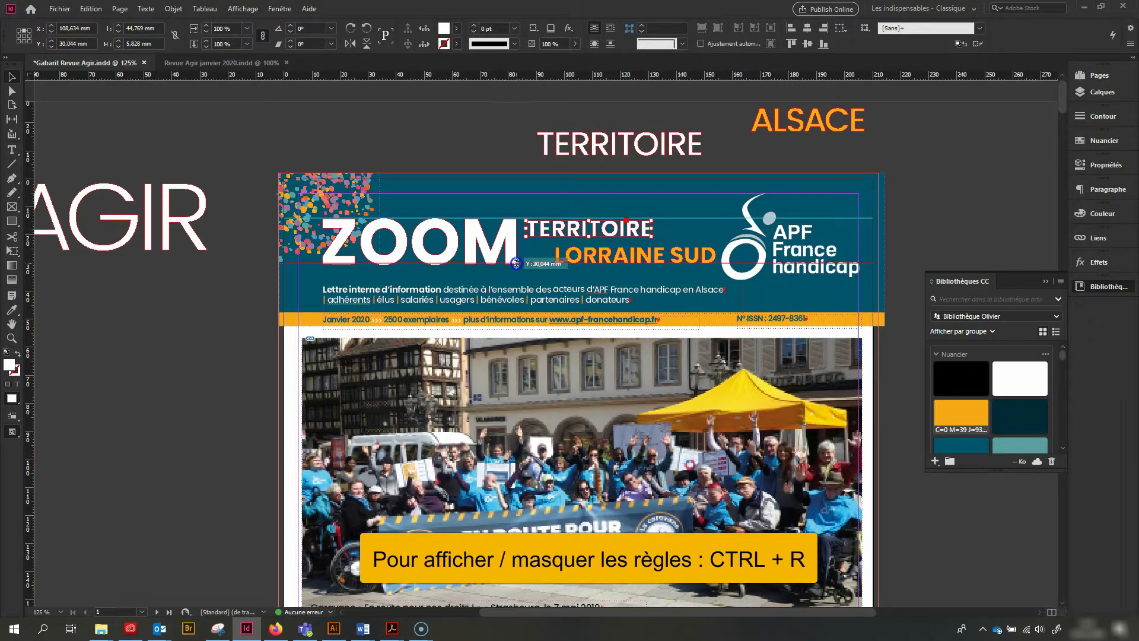
left_click_drag(516, 264, 552, 268)
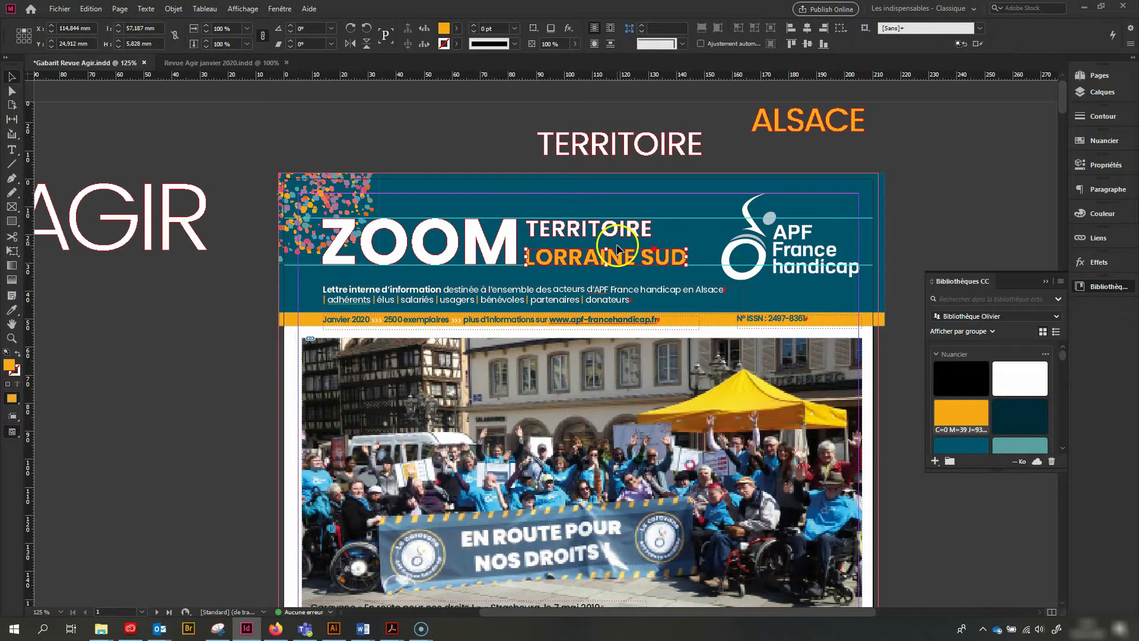
Align TERRITOIRE with the upper guide and enlarge it together with LORRAINE SUD to about 65 mm overall width
scroll(617, 247, "up", 3)
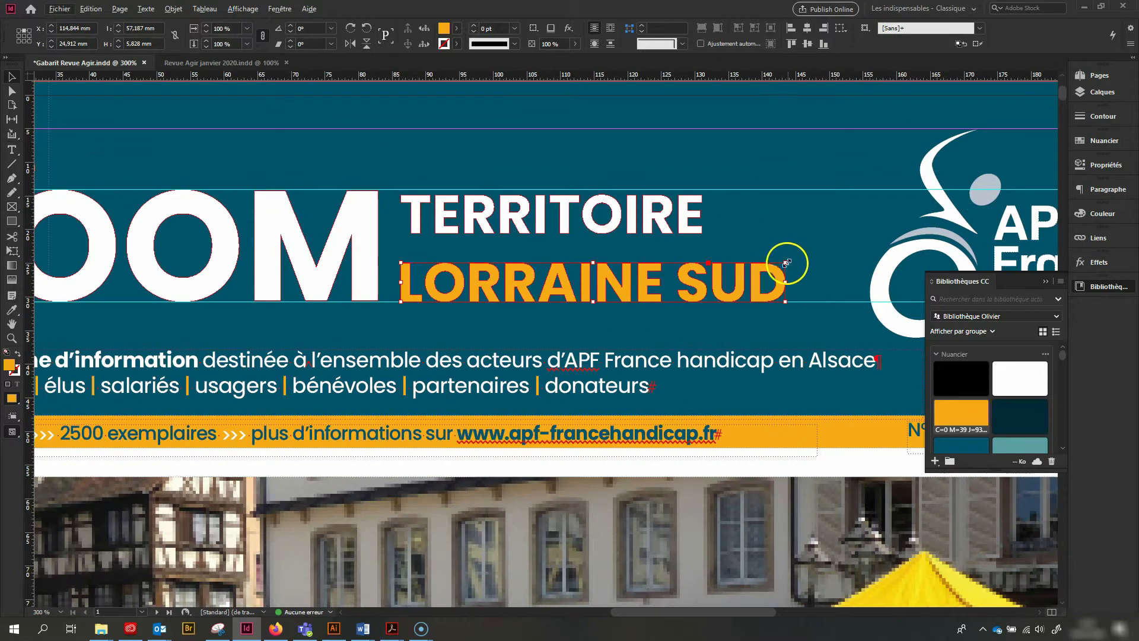
left_click(647, 218)
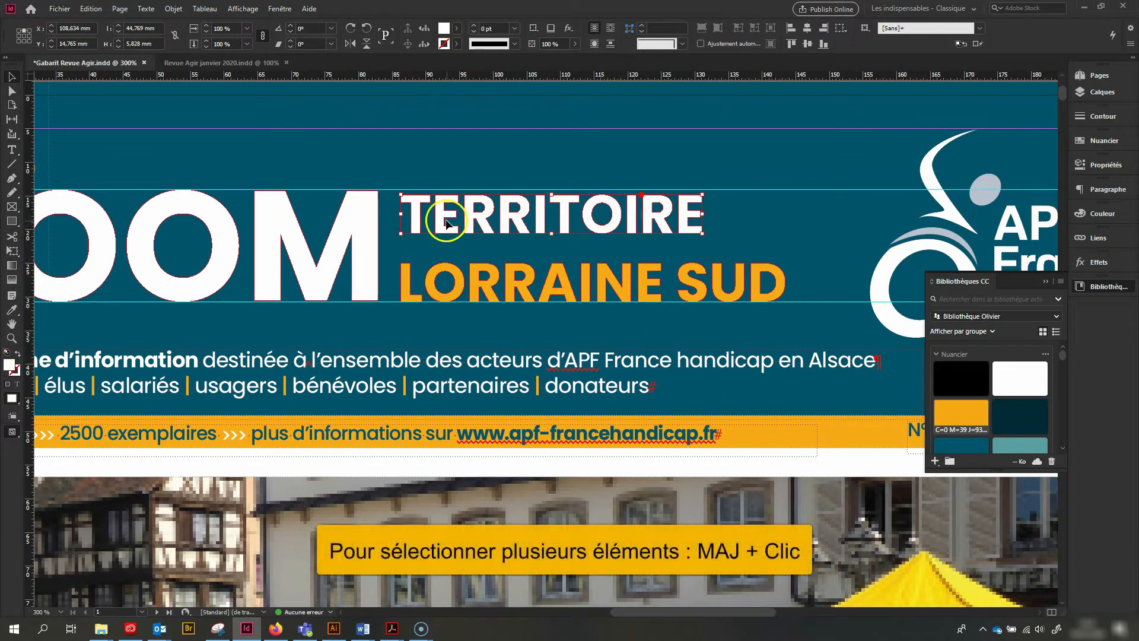
left_click_drag(445, 221, 444, 216)
left_click(714, 289, "shift")
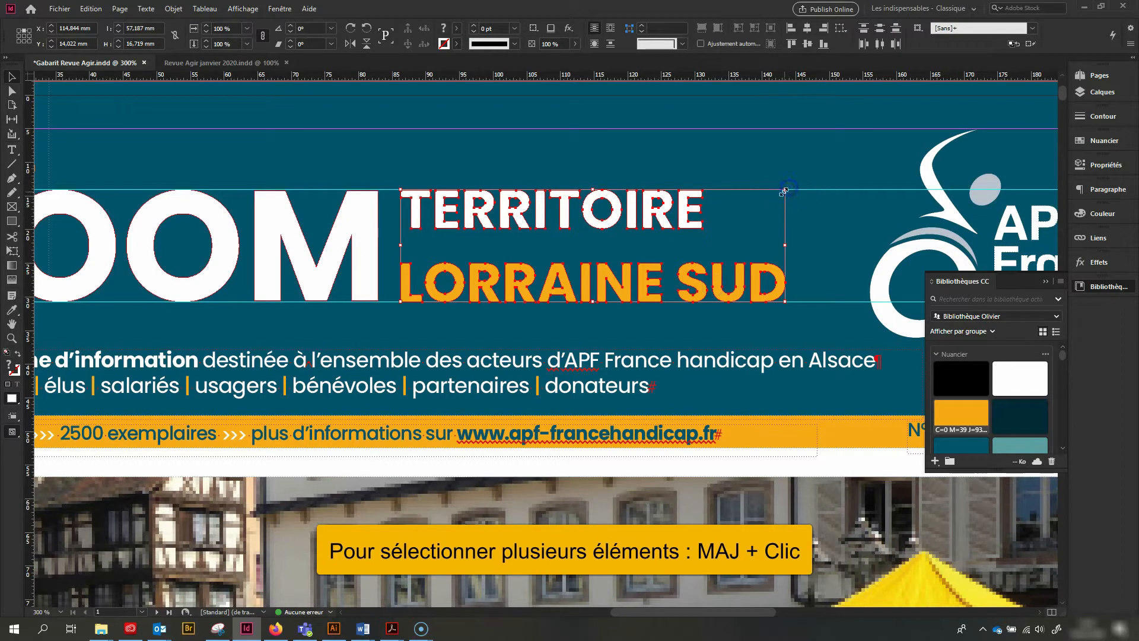
left_click_drag(787, 190, 812, 178)
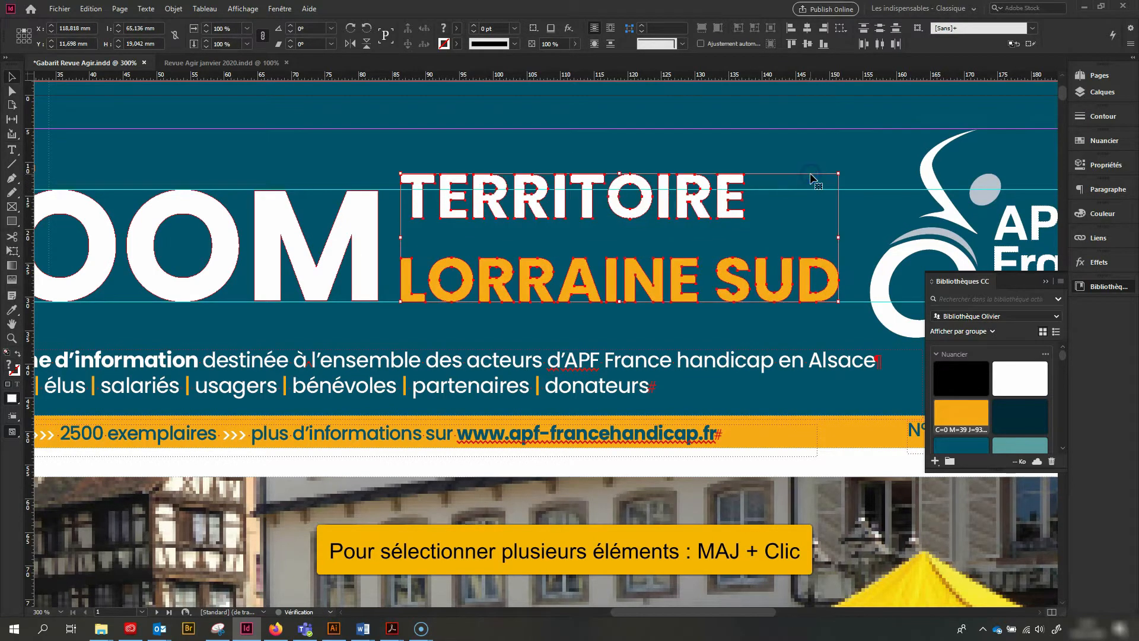
Move the enlarged TERRITOIRE down so its top sits on the upper guide
left_click(690, 151)
left_click(610, 190)
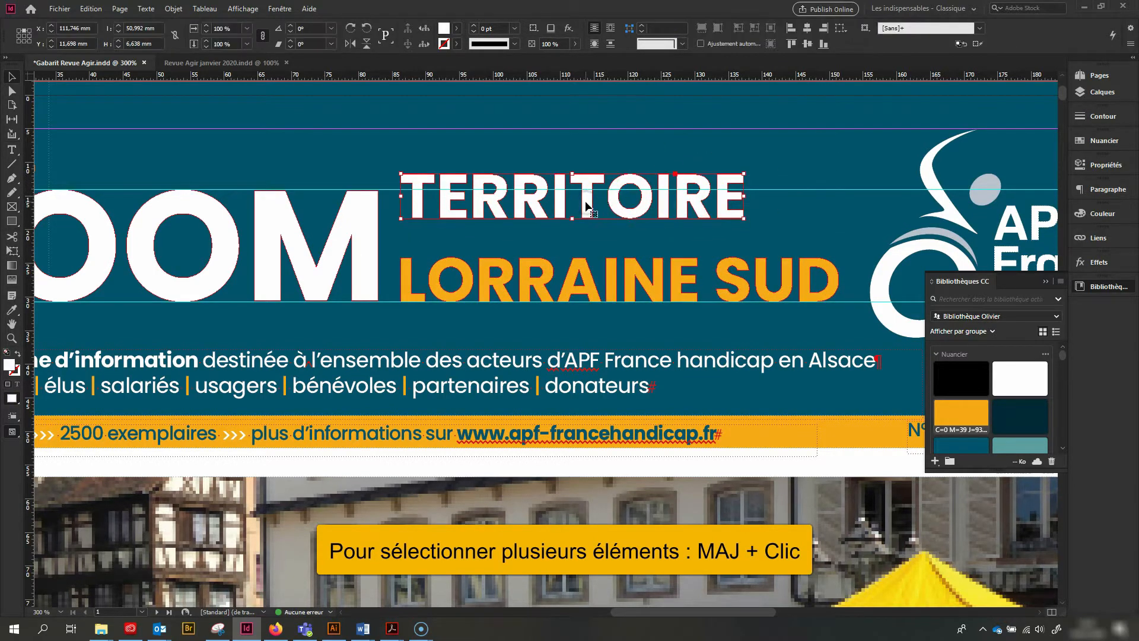
left_click_drag(586, 205, 587, 219)
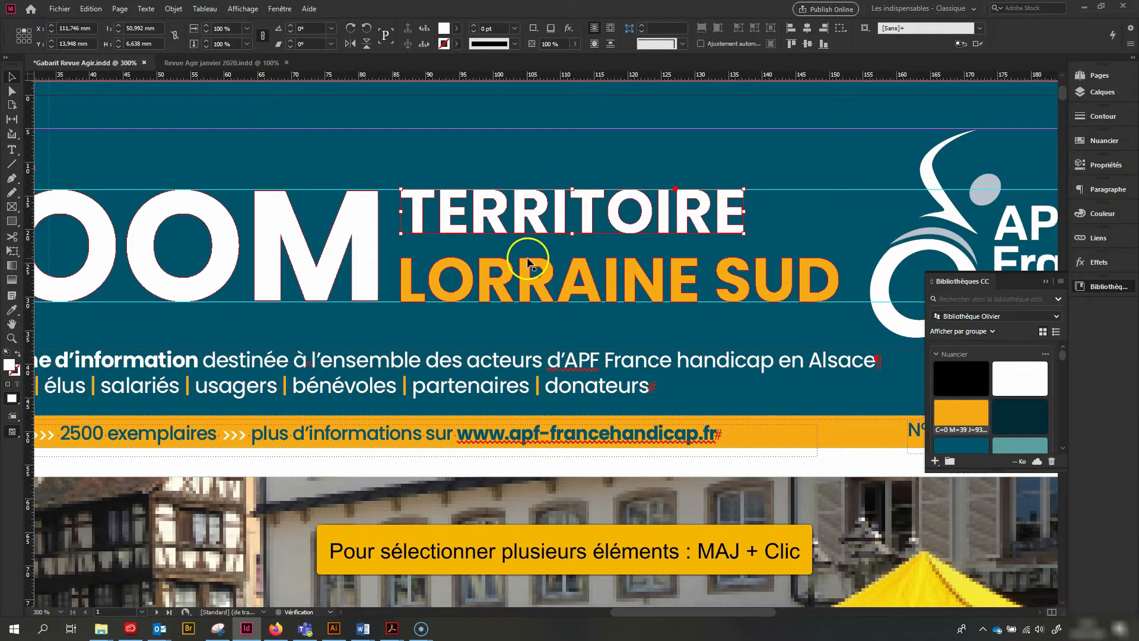
left_click(527, 154)
scroll(544, 233, "down", 3)
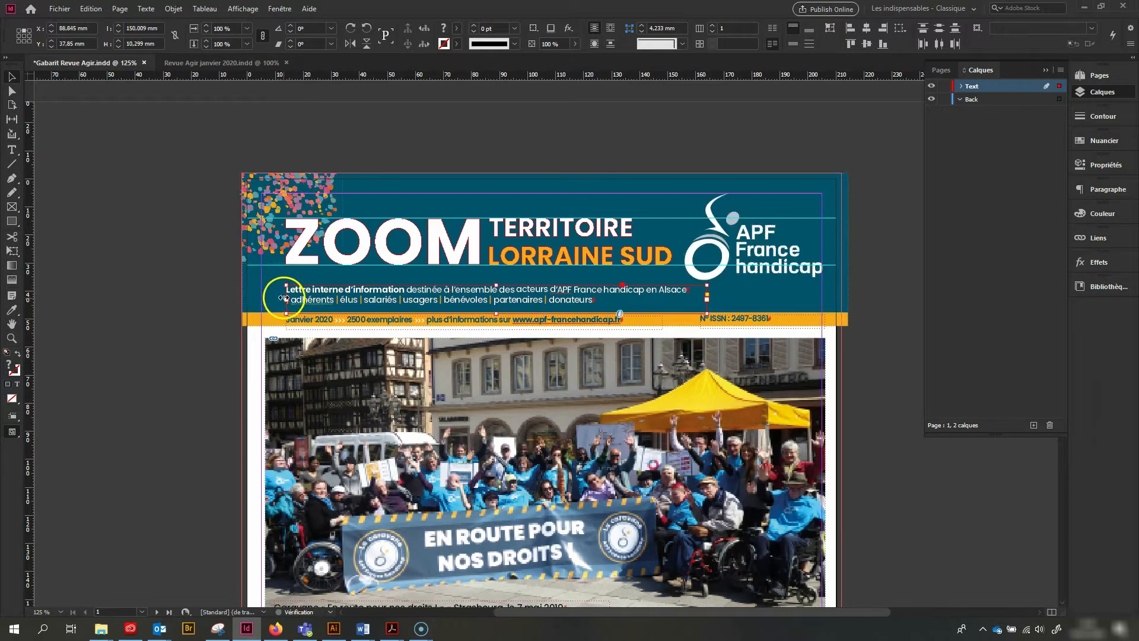
Release the header's confetti graphic, APF France handicap logo and blue background block from the master page
key("ctrl+alt+shift+v")
left_click(318, 184)
left_click(383, 181, "ctrl+shift")
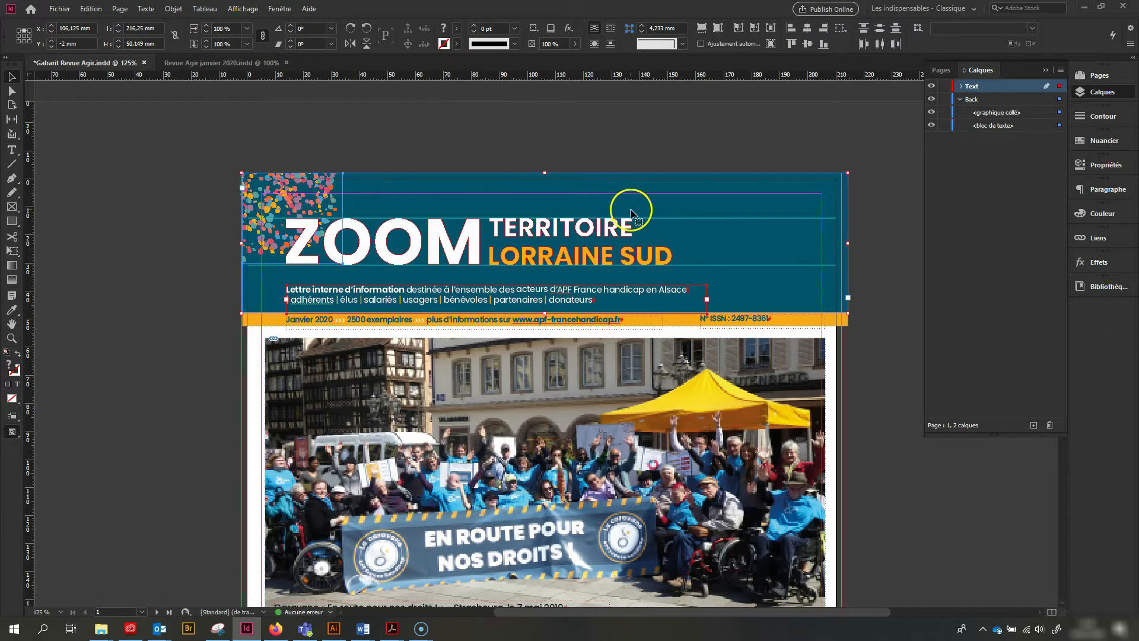
key("ctrl+z")
left_click(773, 259, "ctrl+shift")
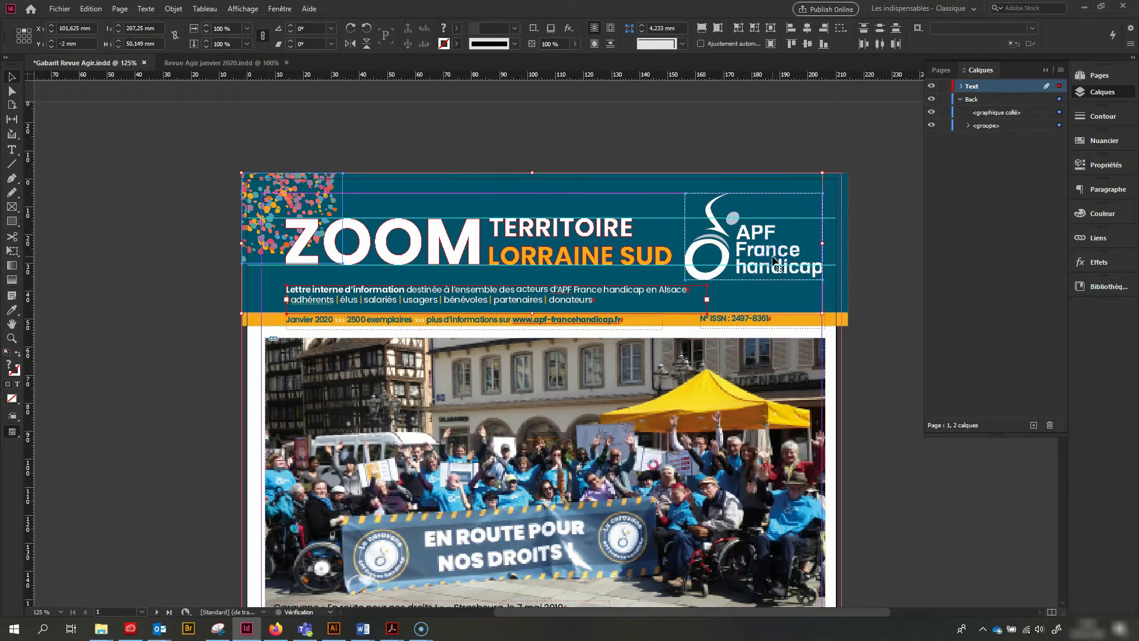
left_click(269, 294, "ctrl+shift")
left_click(197, 211)
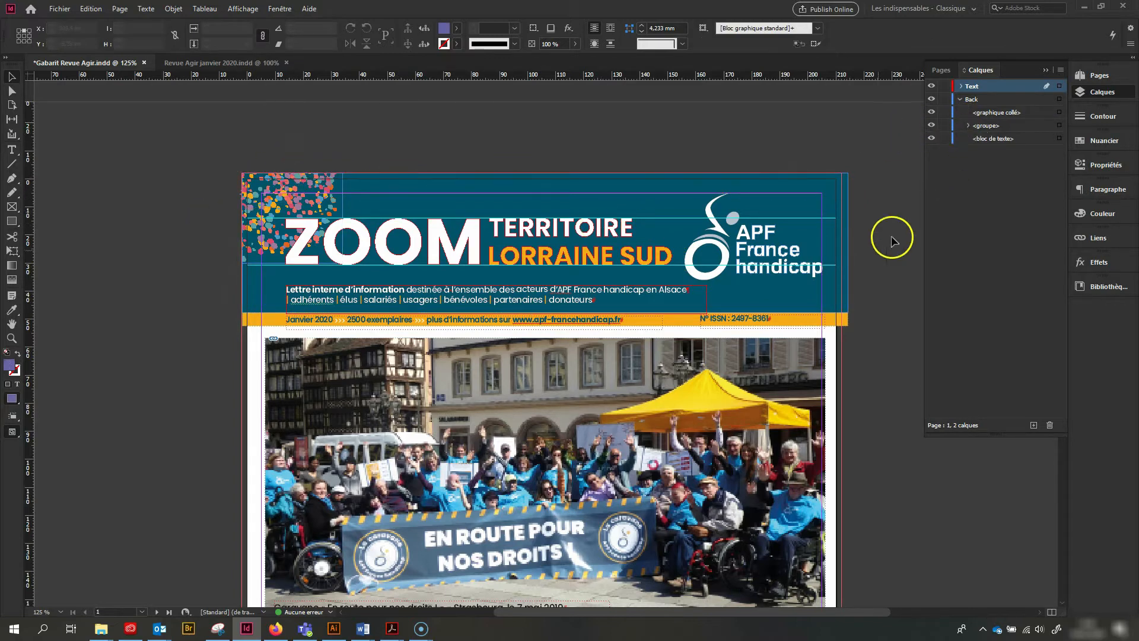
Lock the header's blue background block and confetti graphic in the Back layer
left_click(565, 248)
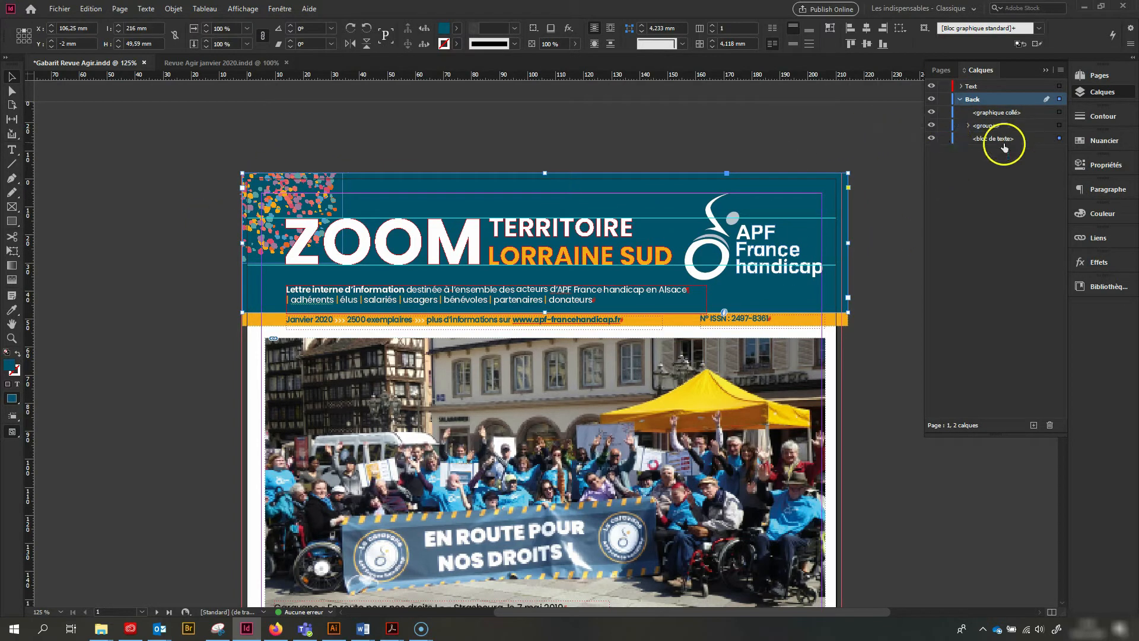
left_click(947, 139)
left_click(337, 190)
left_click(946, 113)
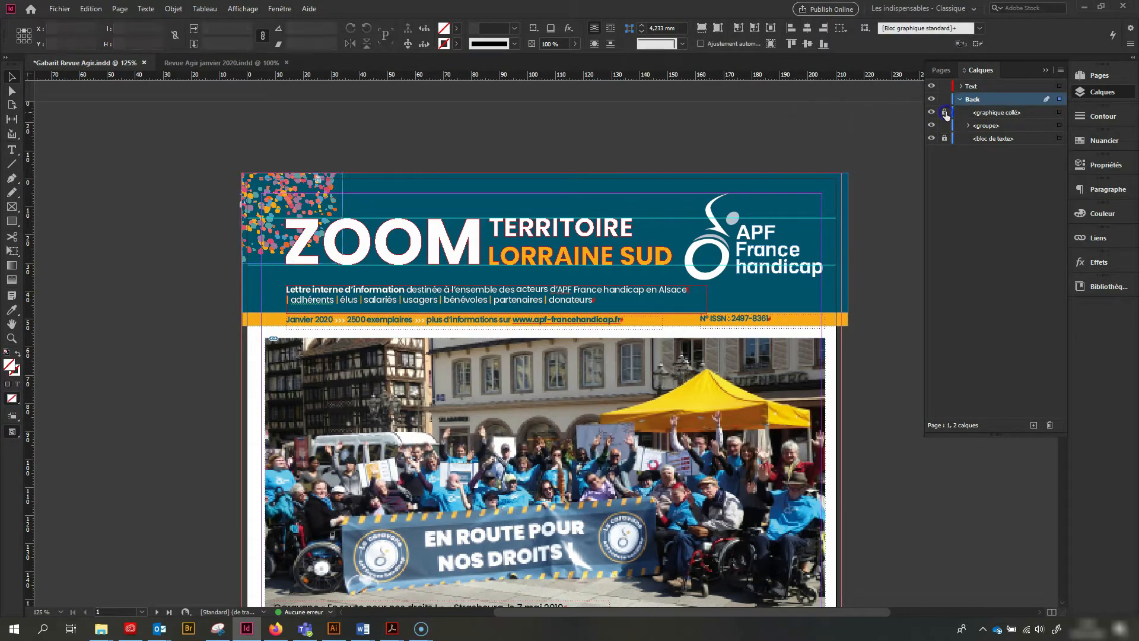
Release the cover photo from the master page and align it with the page margins
scroll(712, 238, "down", 3)
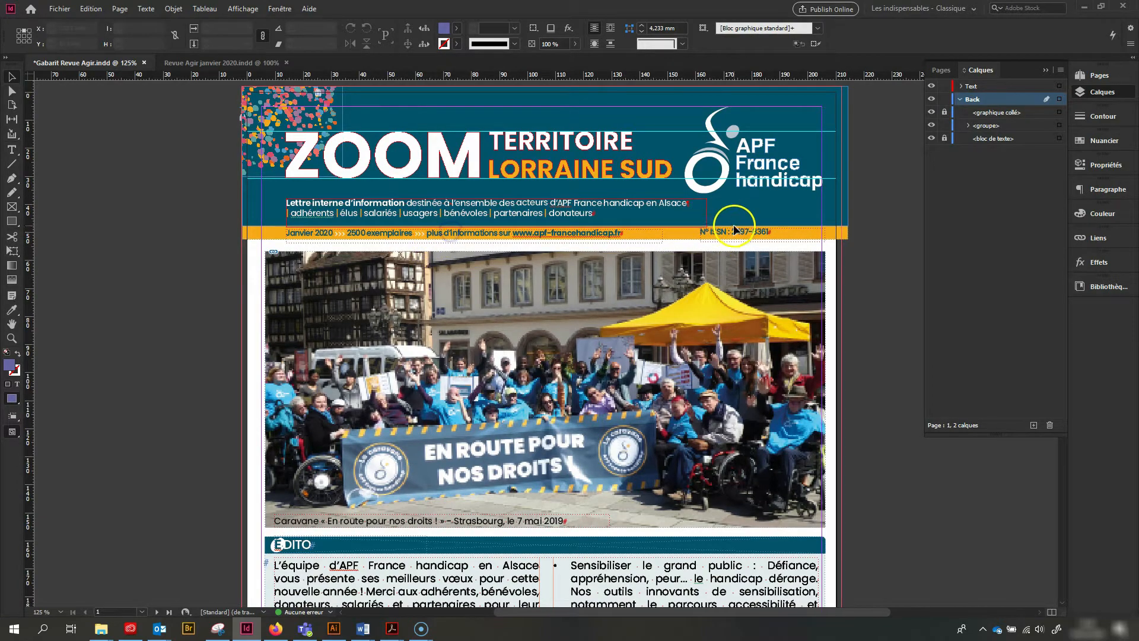
scroll(419, 405, "down", 3)
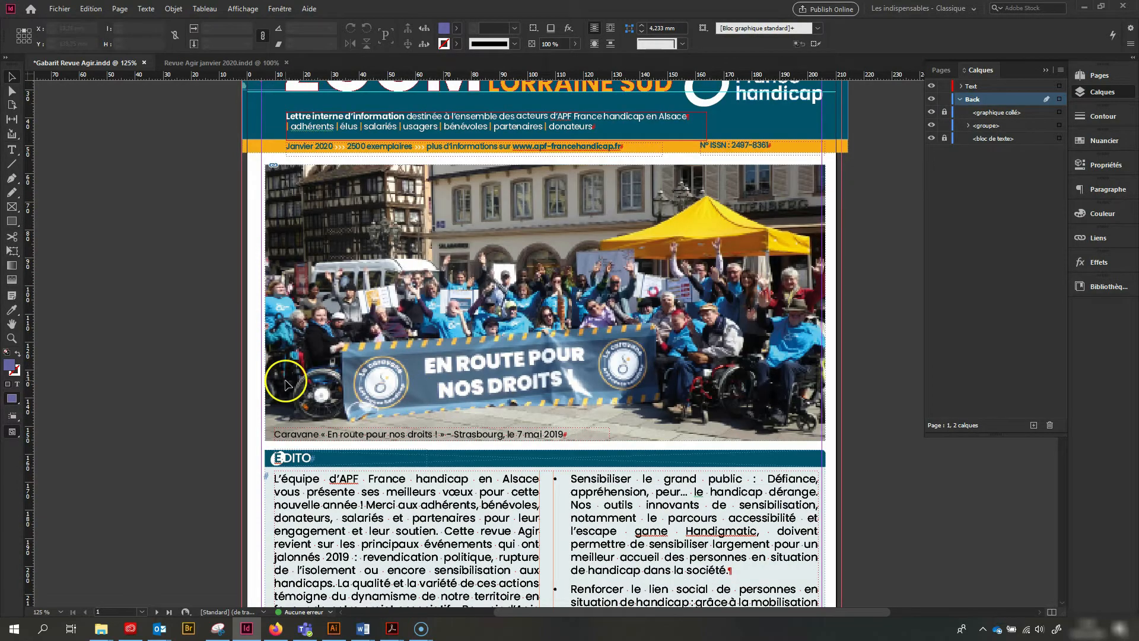
left_click(291, 289)
scroll(291, 289, "down", 6)
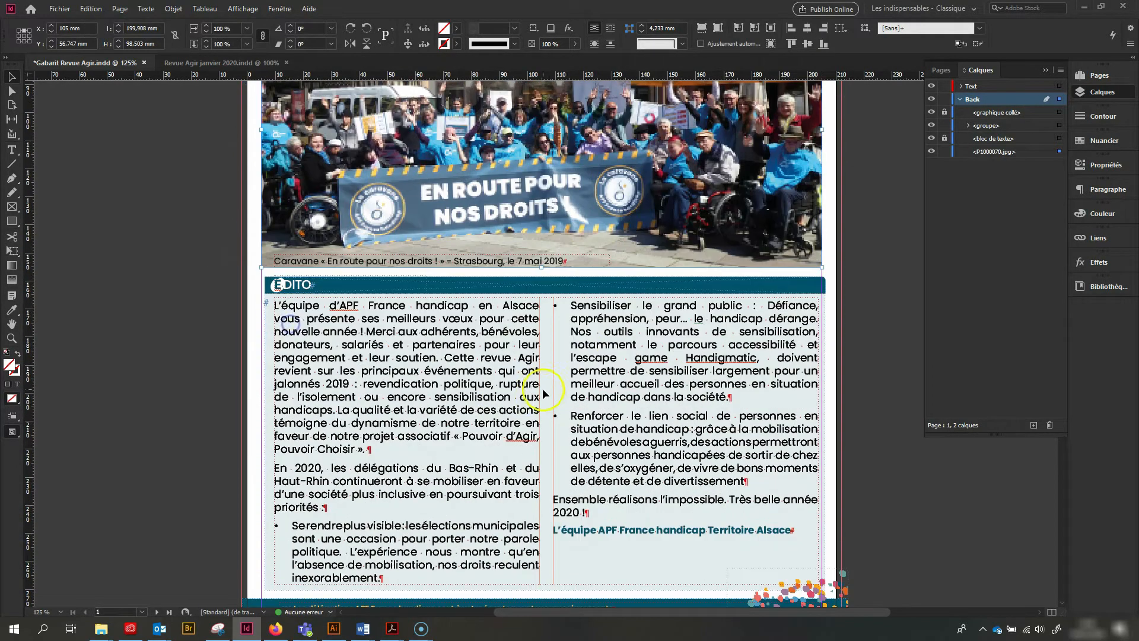
Release the ÉDITO heading and article frames from the master page and align them with the page margins
left_click(289, 285)
left_click(302, 354, "shift")
left_click(271, 380, "shift")
left_click_drag(381, 406, 377, 405)
scroll(602, 375, "down", 1)
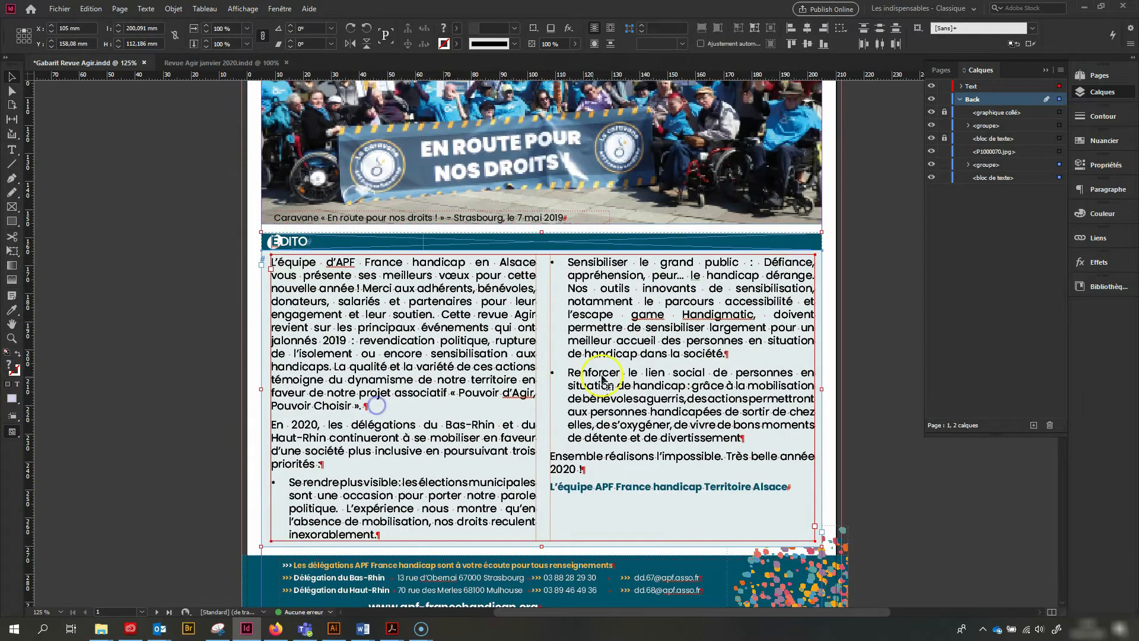
Release the footer's confetti graphic from the master page and move it above P1000070.jpg in the Back layer
left_click(846, 533)
left_click(841, 555)
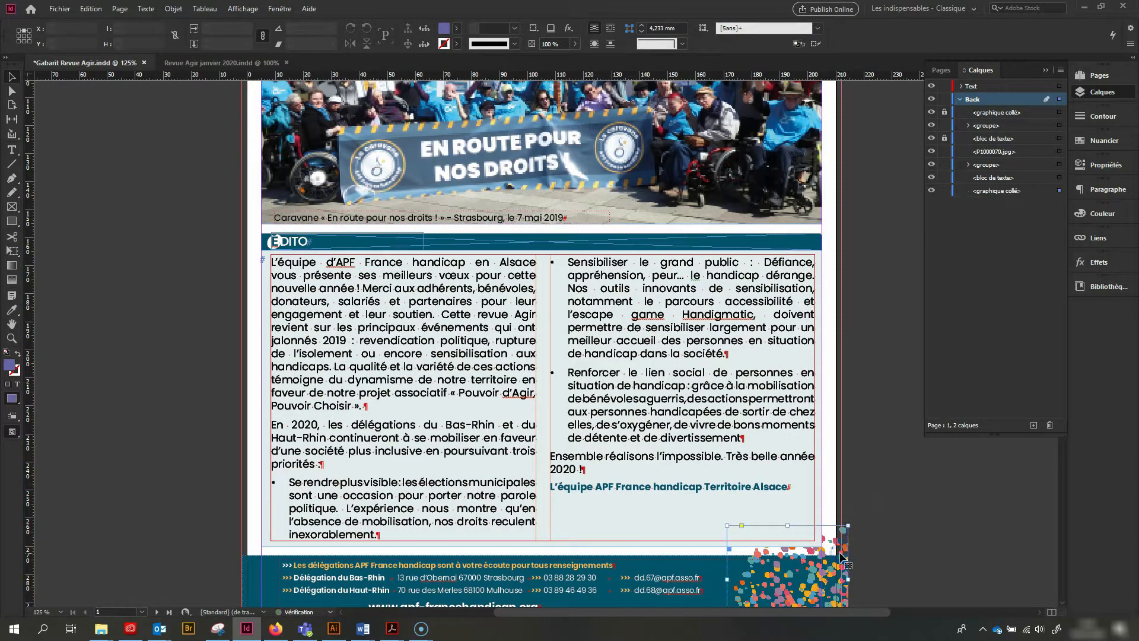
left_click_drag(1000, 196, 1010, 153)
left_click(906, 463)
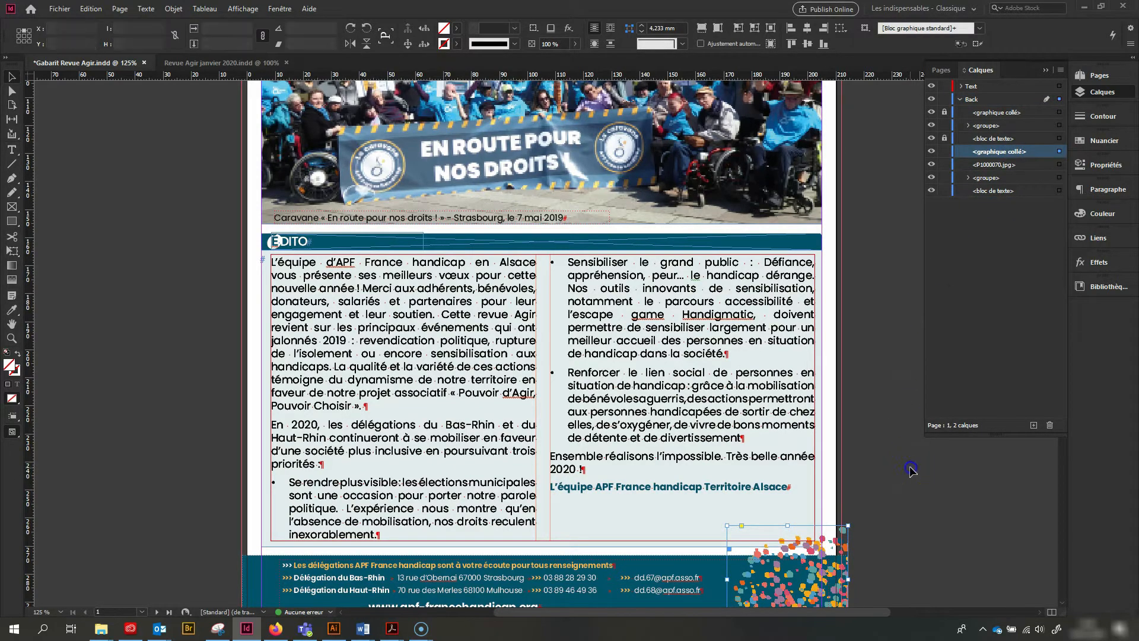
Release the footer's contact text frame and blue background block from the master page
scroll(842, 471, "down", 3)
scroll(442, 388, "up", 3)
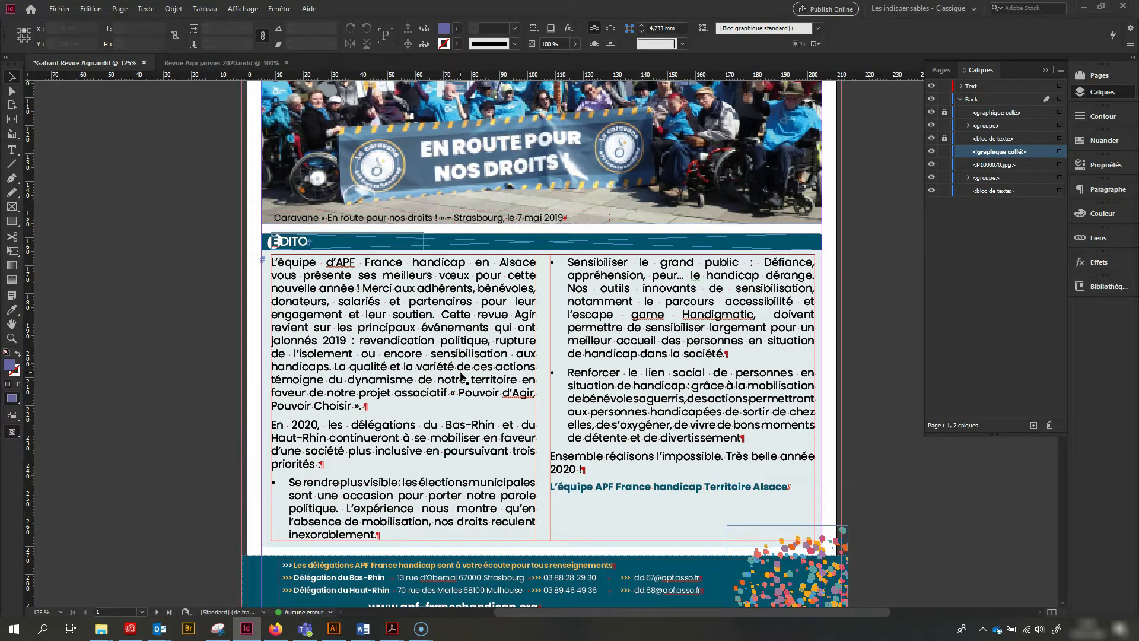
scroll(462, 375, "down", 2)
scroll(461, 376, "up", 3)
scroll(461, 376, "down", 5)
left_click(235, 409)
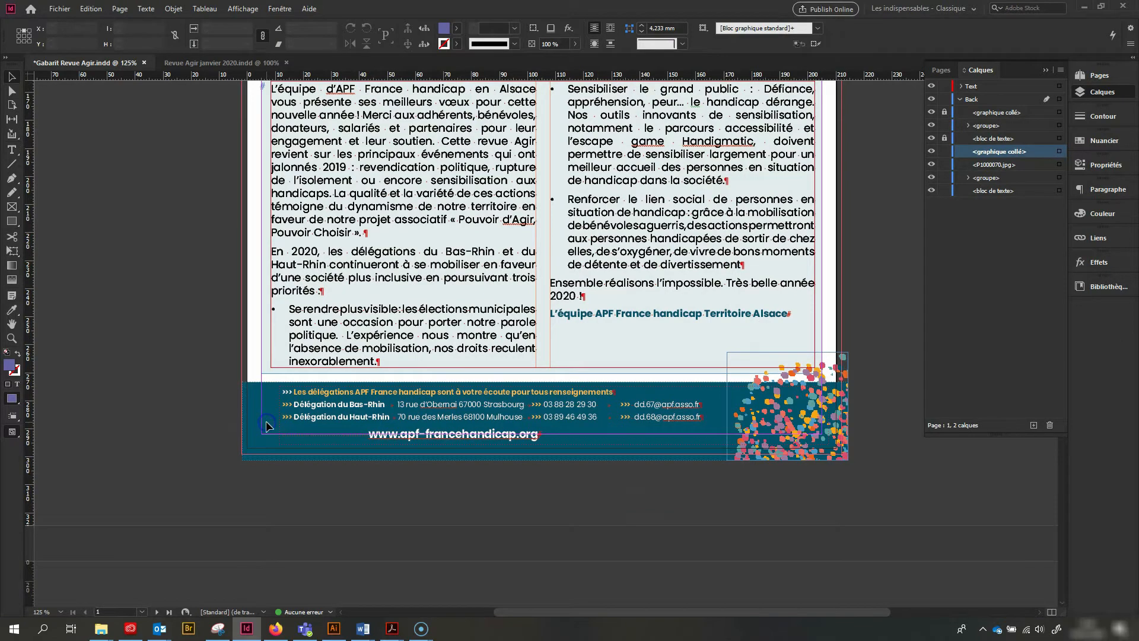
left_click(485, 397)
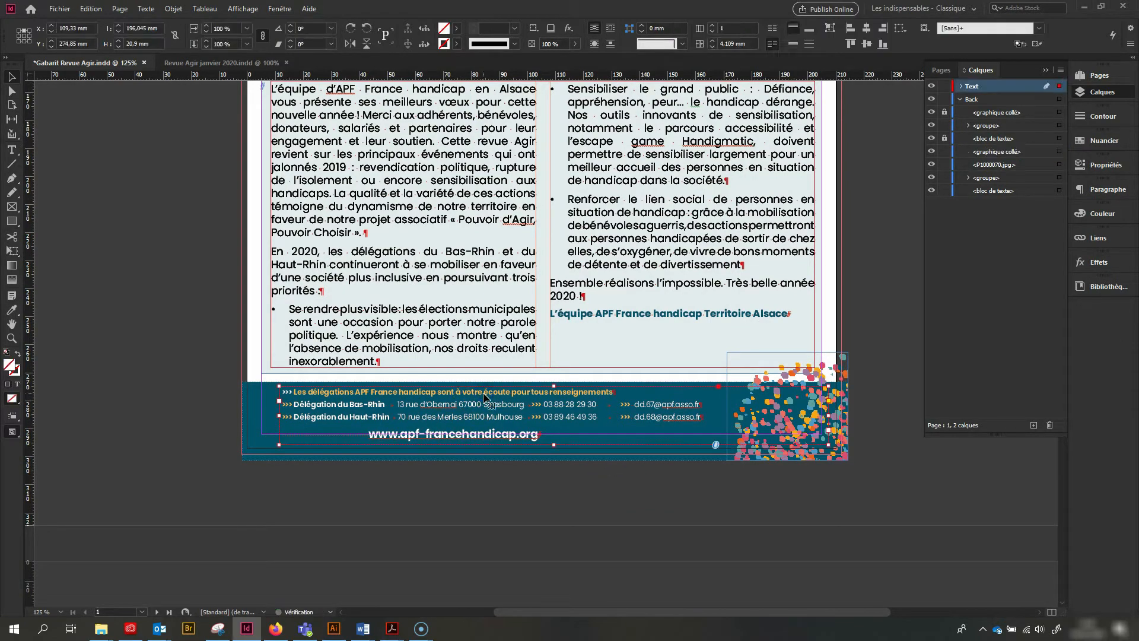
left_click(250, 423, "shift")
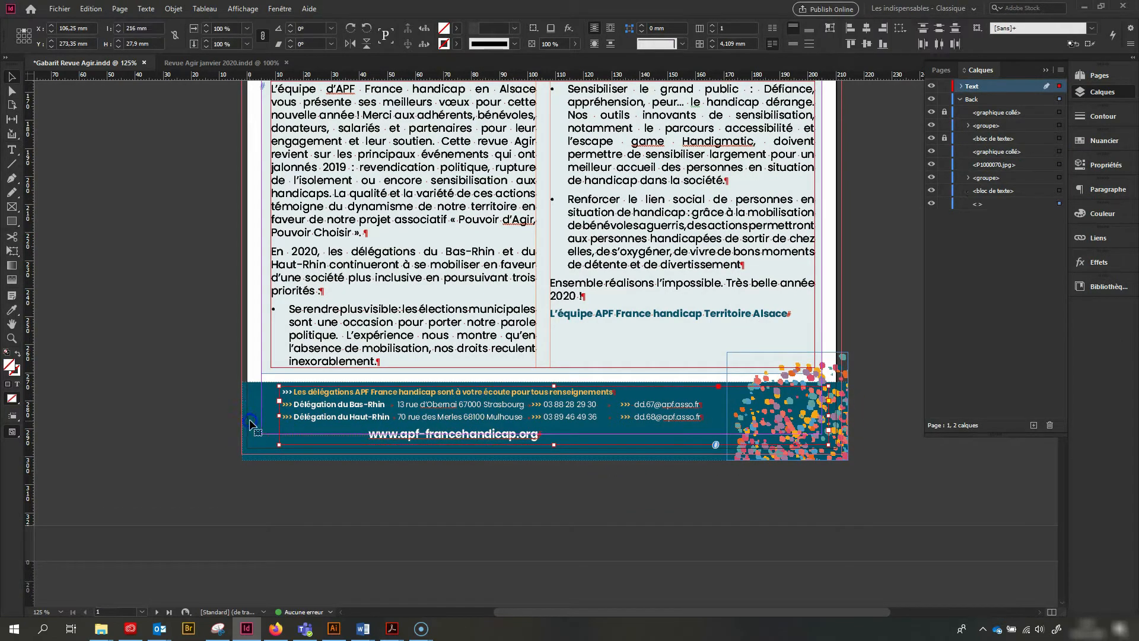
Trim the footer's blue background block so its lower and outer edges meet the bleed line
left_click(545, 461)
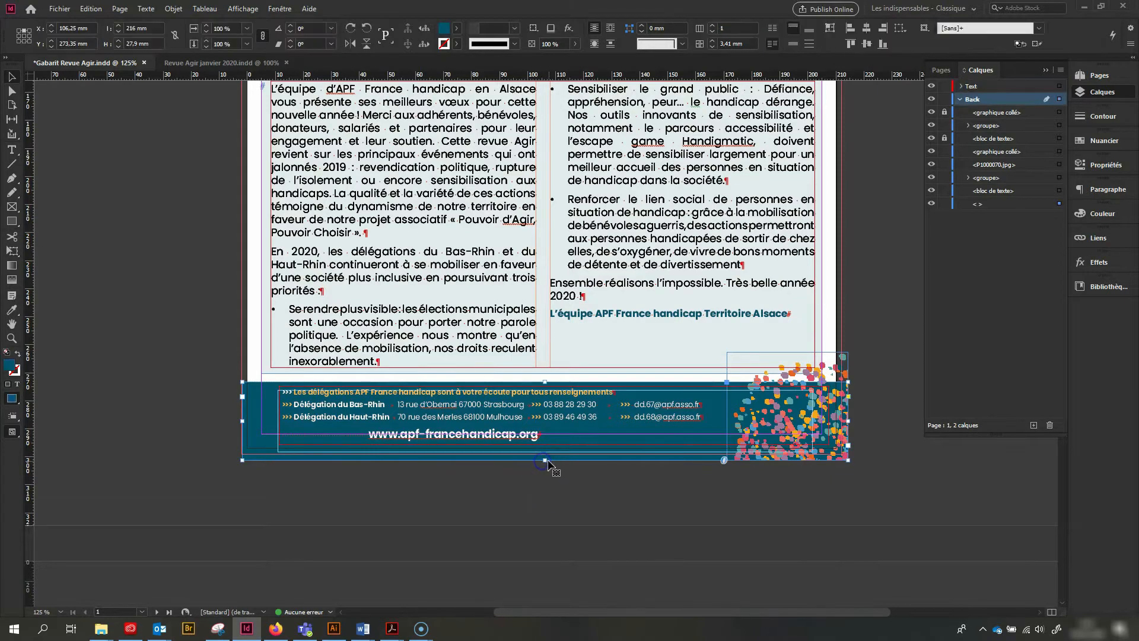
left_click_drag(544, 460, 545, 454)
left_click_drag(242, 420, 239, 418)
left_click(183, 359)
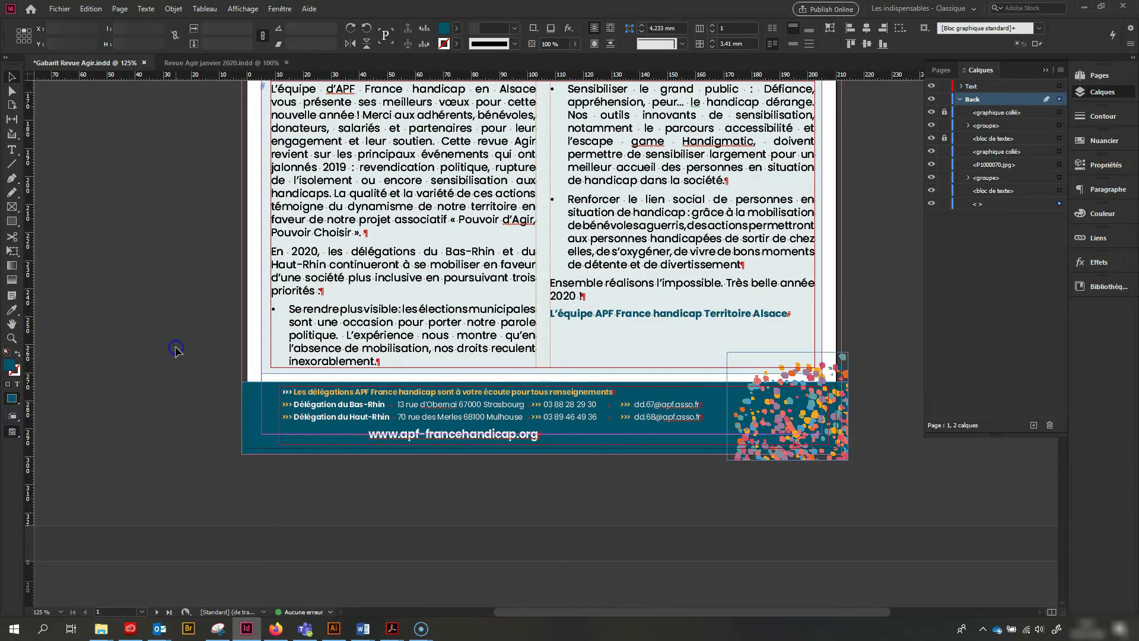
scroll(180, 350, "up", 10)
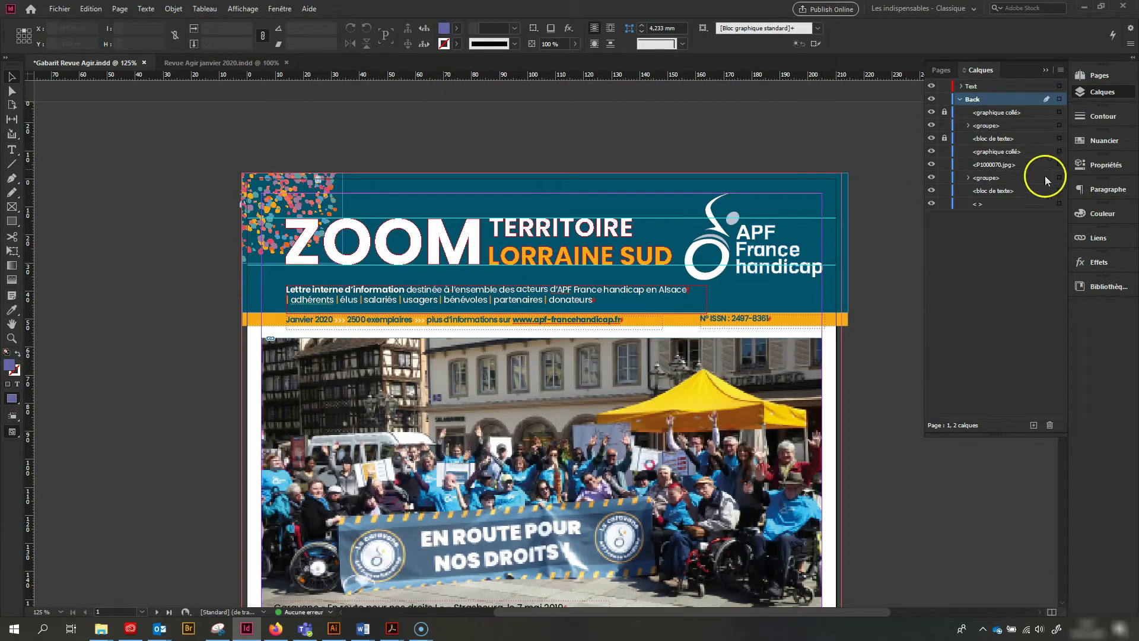
Apply the D-Page de garde #2 master page to page 2
left_click(1100, 76)
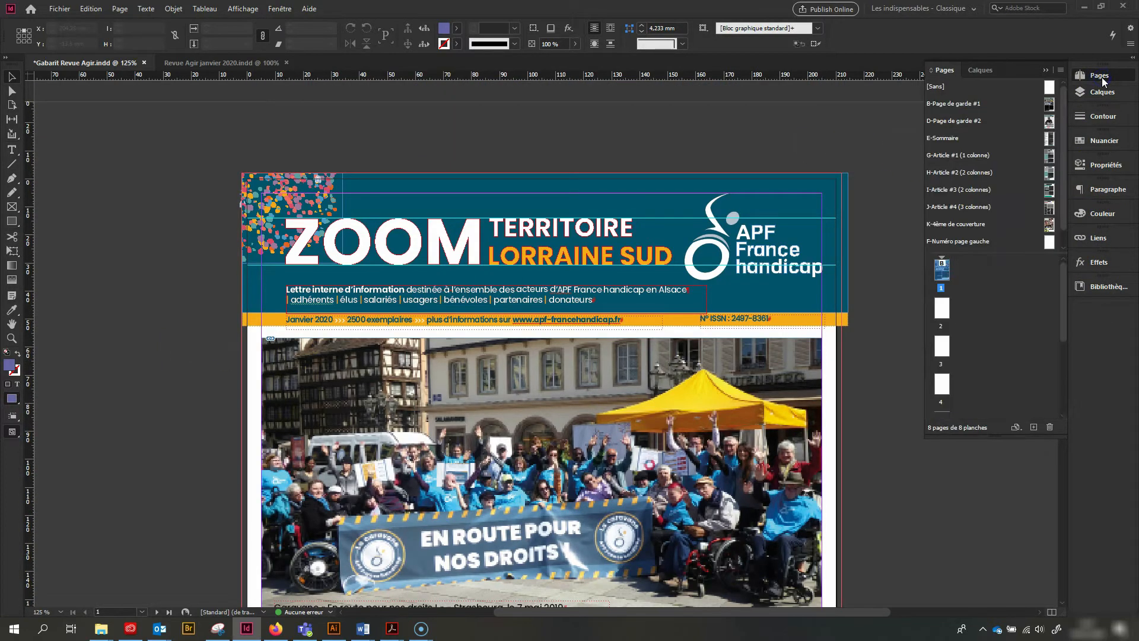
double_click(943, 309)
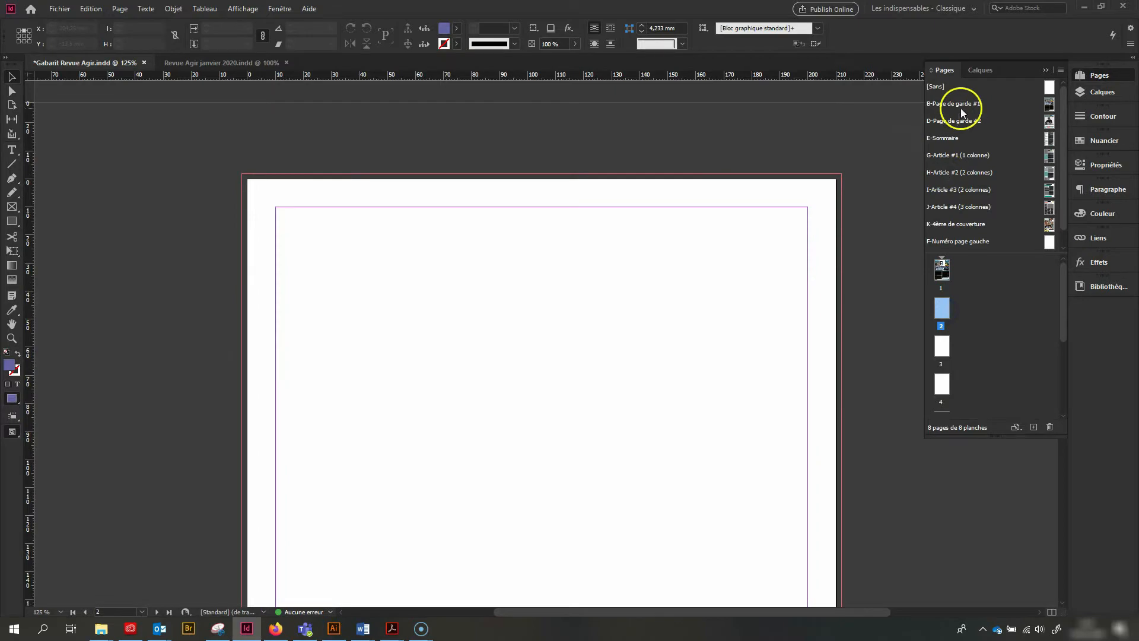
right_click(942, 315)
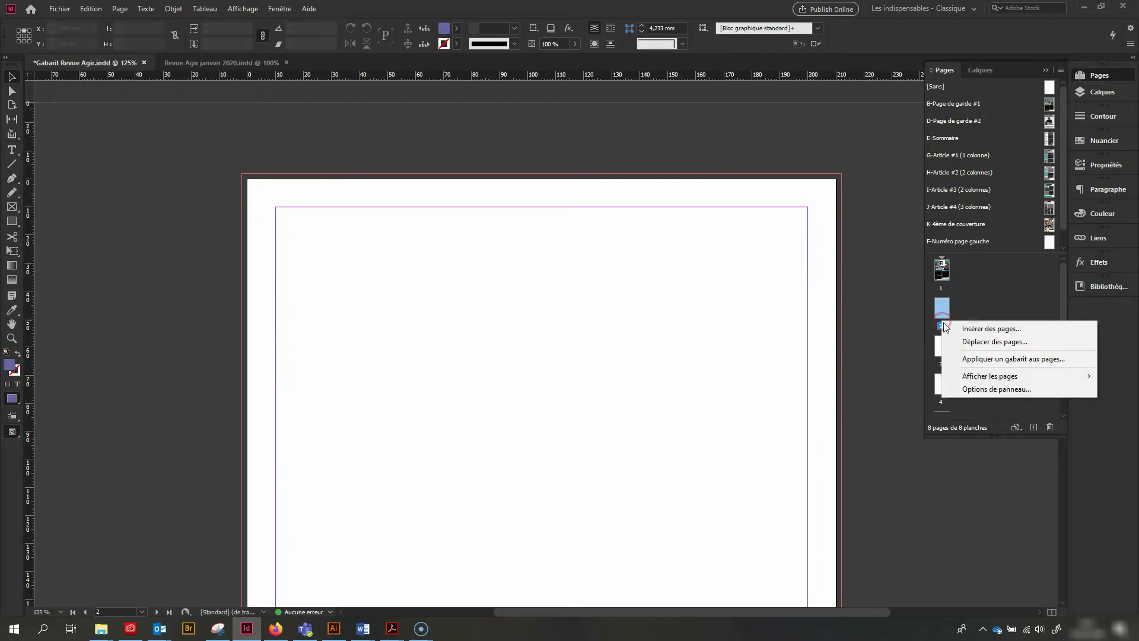
left_click(964, 358)
left_click(602, 304)
left_click(615, 329)
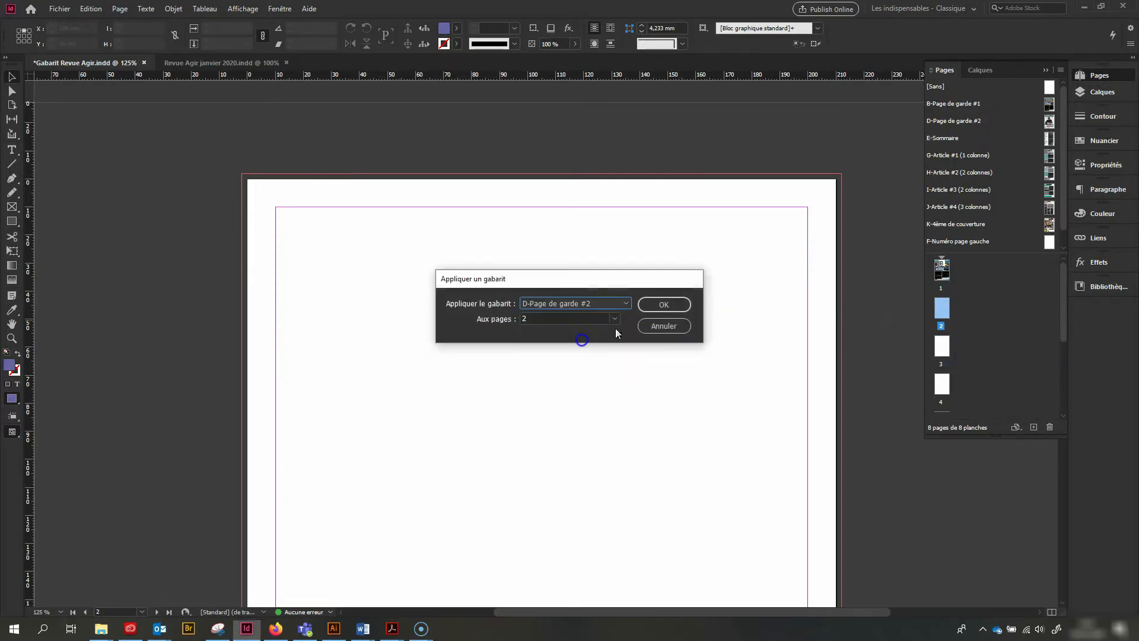
left_click(664, 305)
Release page 2's cover photo title from the master page and replace its text with "A STAR IS BORN"
scroll(569, 296, "down", 10)
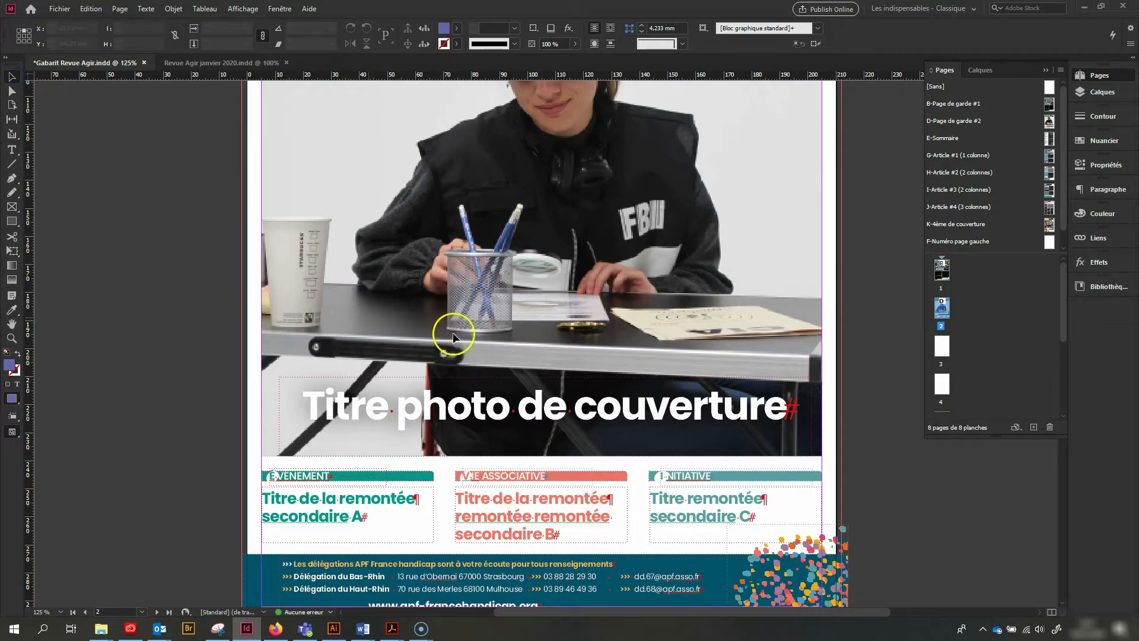
scroll(507, 343, "up", 5)
scroll(577, 377, "down", 2)
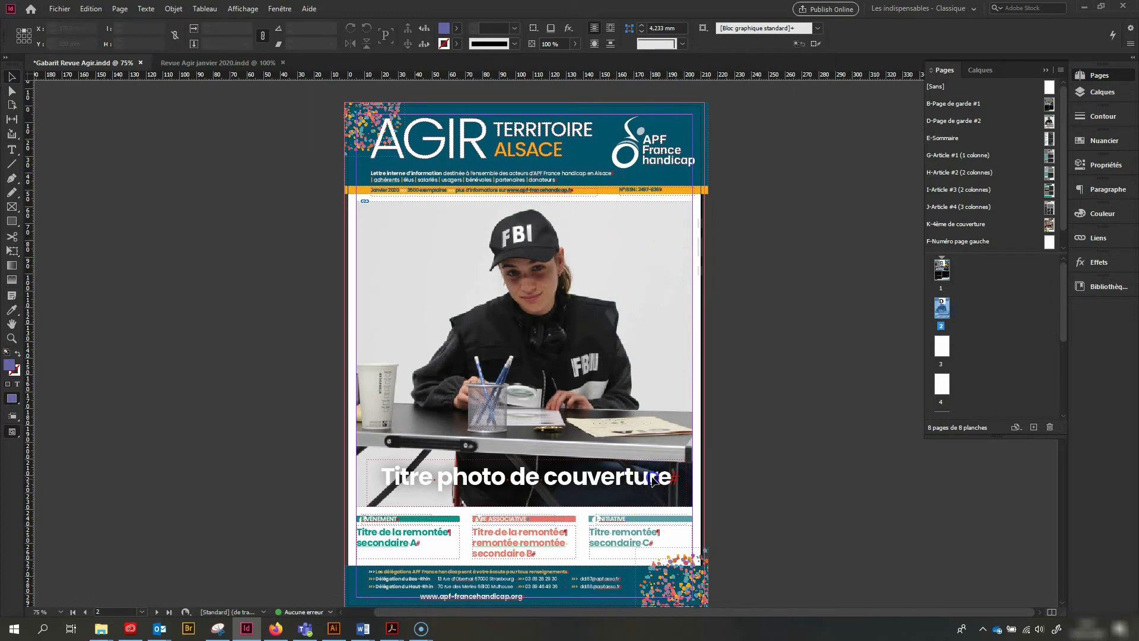
double_click(549, 478)
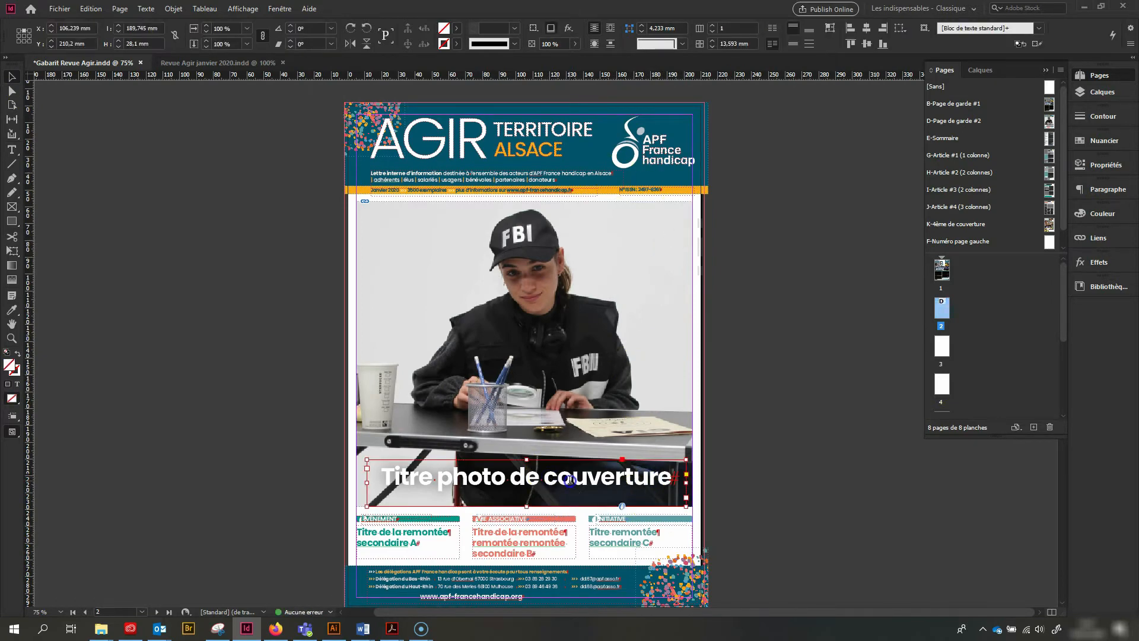
triple_click(569, 479)
type("A")
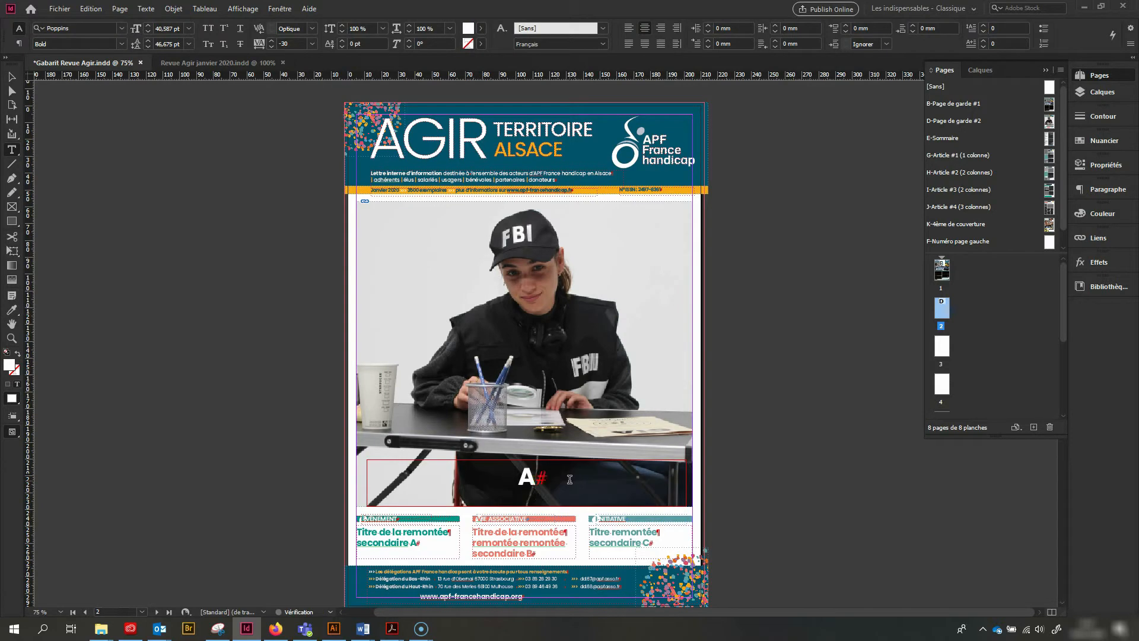
type(" STAR IS BORN")
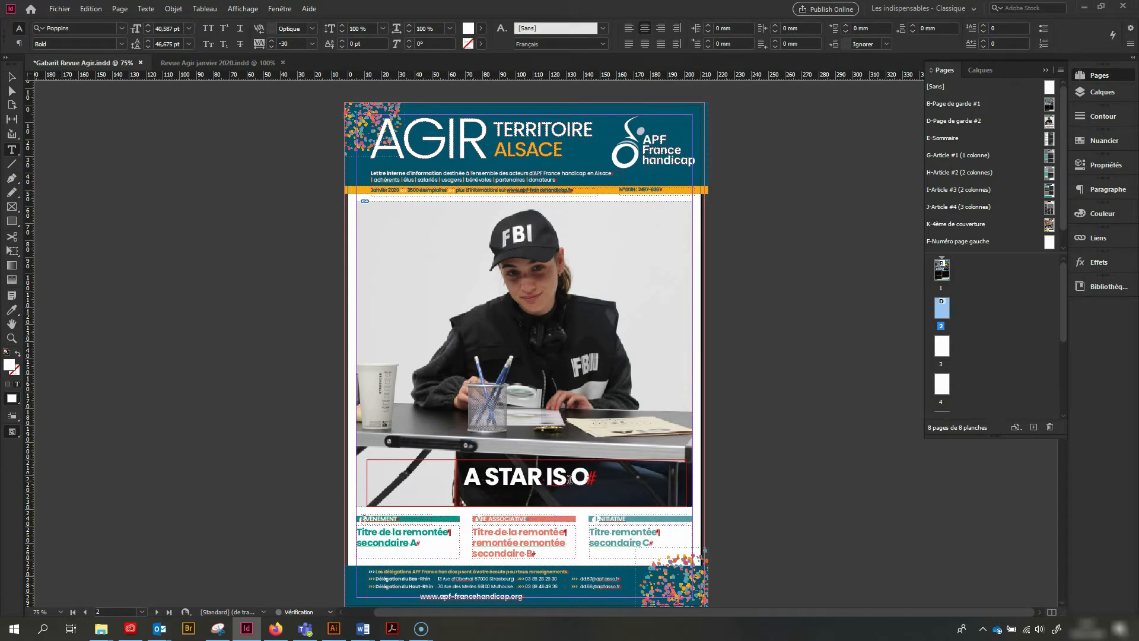
key("Escape")
Open the title frame's drop shadow effect, try the Superposition and Incrustation blending modes, and set the mode to Normal
key("ctrl+4")
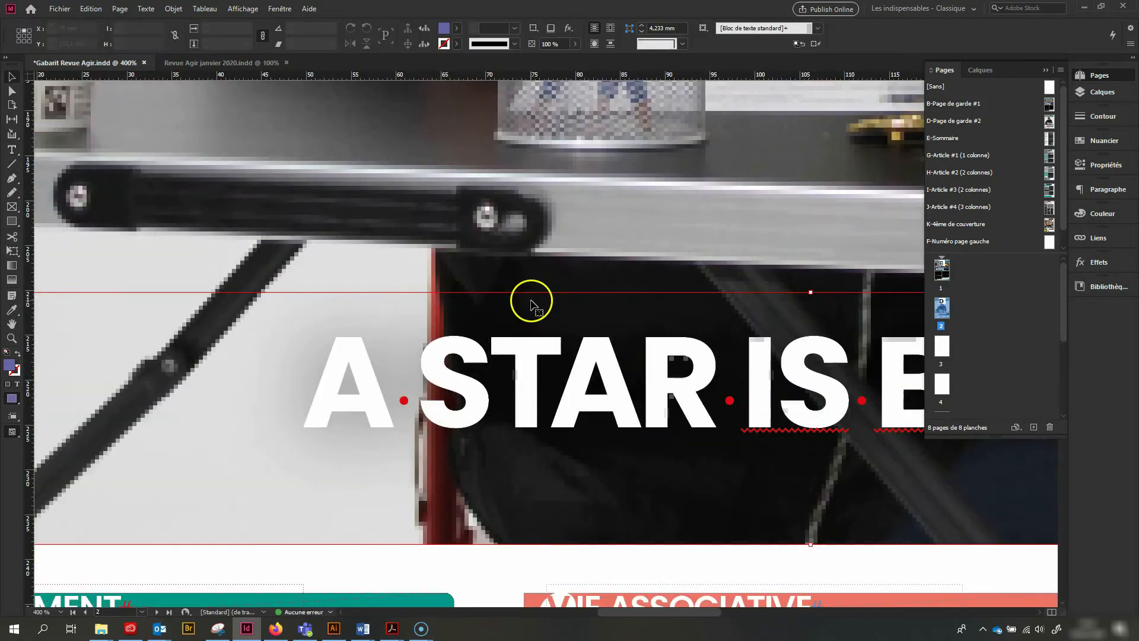
left_click(154, 12)
mouse_move(172, 11)
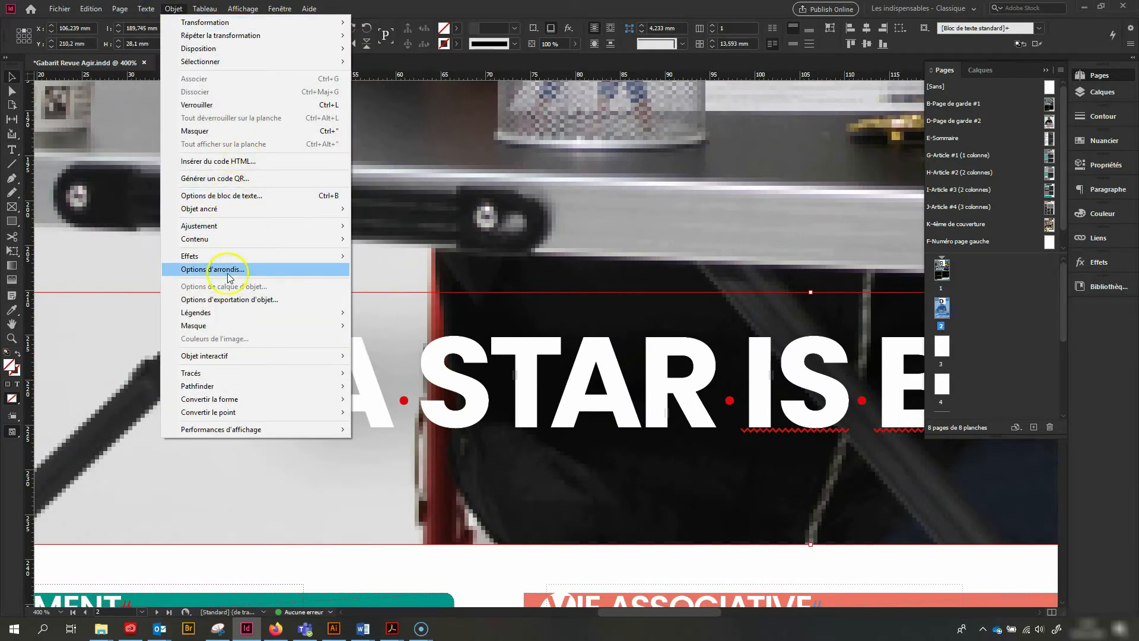
left_click(273, 260)
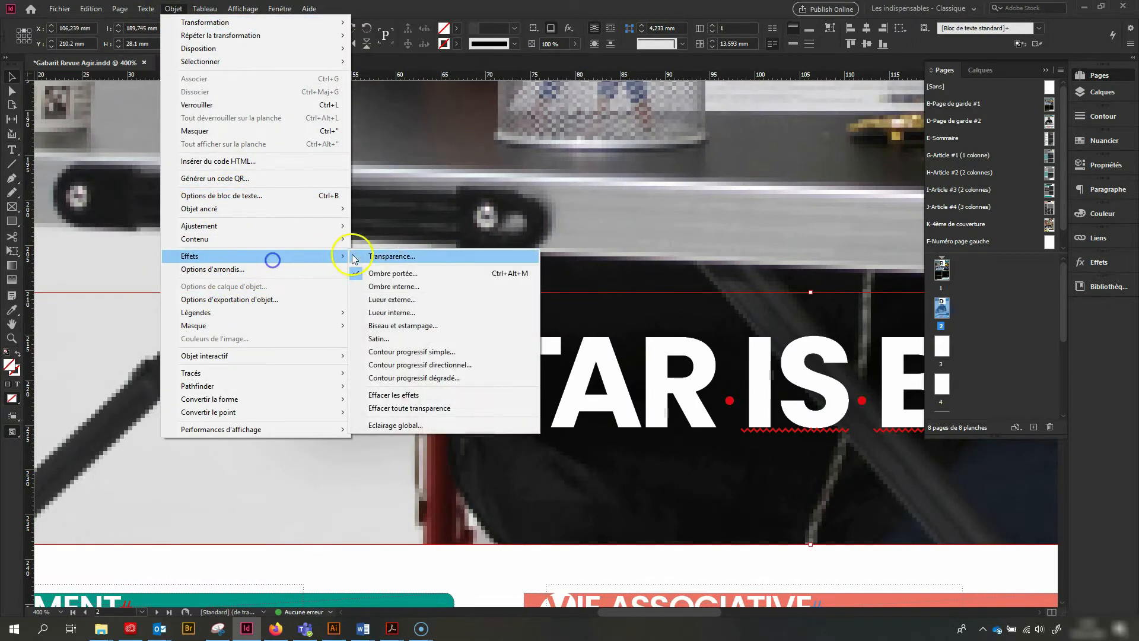
left_click(387, 273)
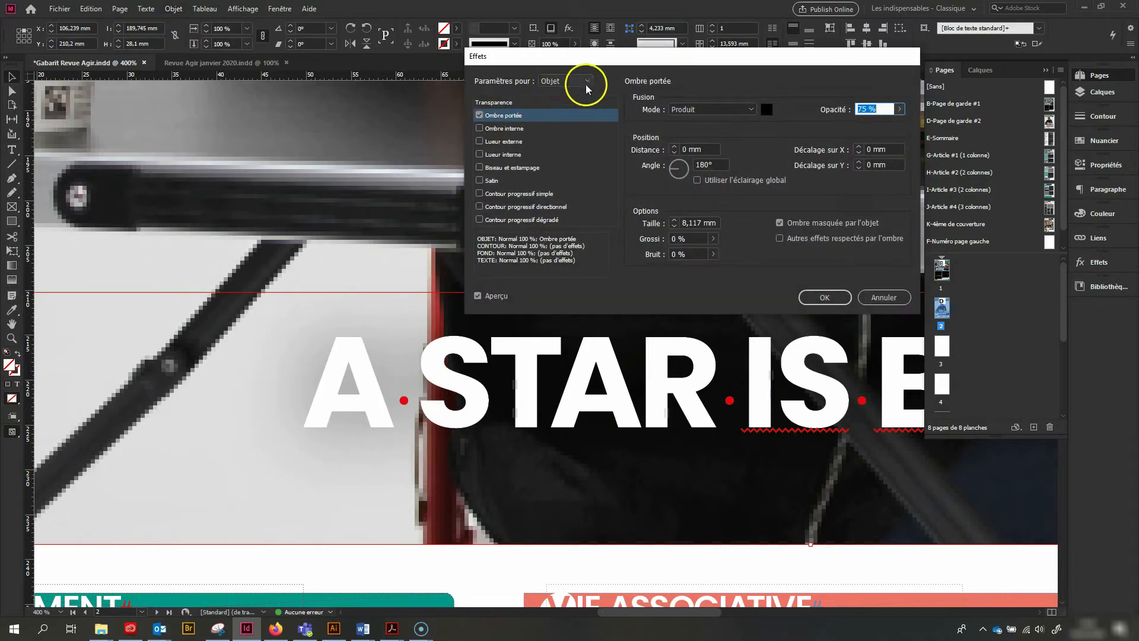
left_click(707, 109)
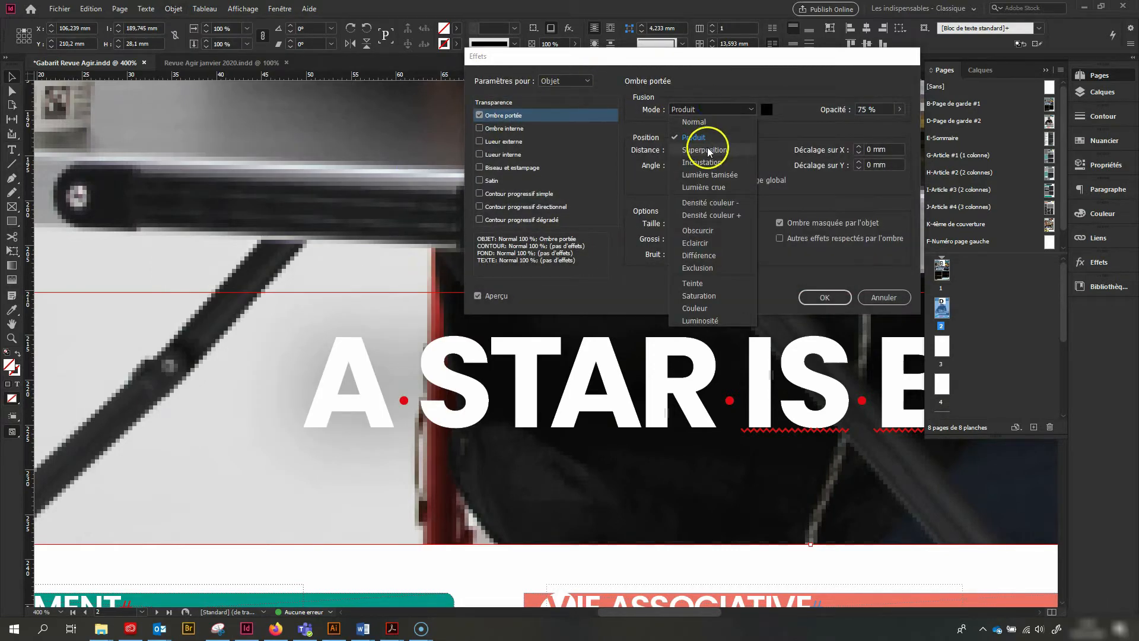
left_click(707, 148)
left_click(718, 110)
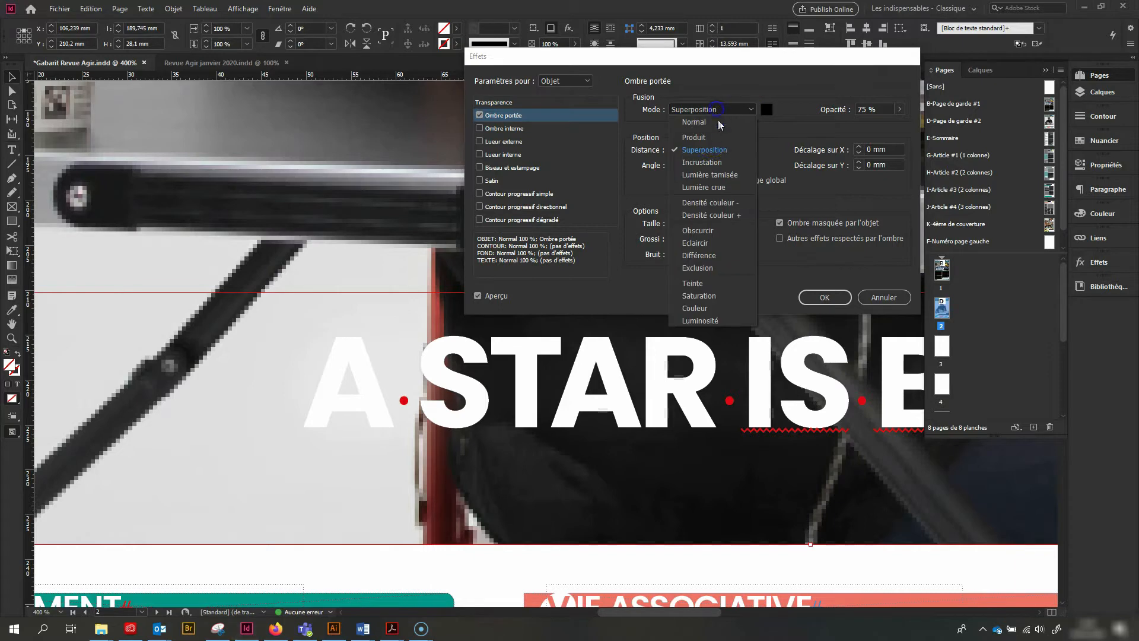
left_click(701, 164)
left_click(707, 111)
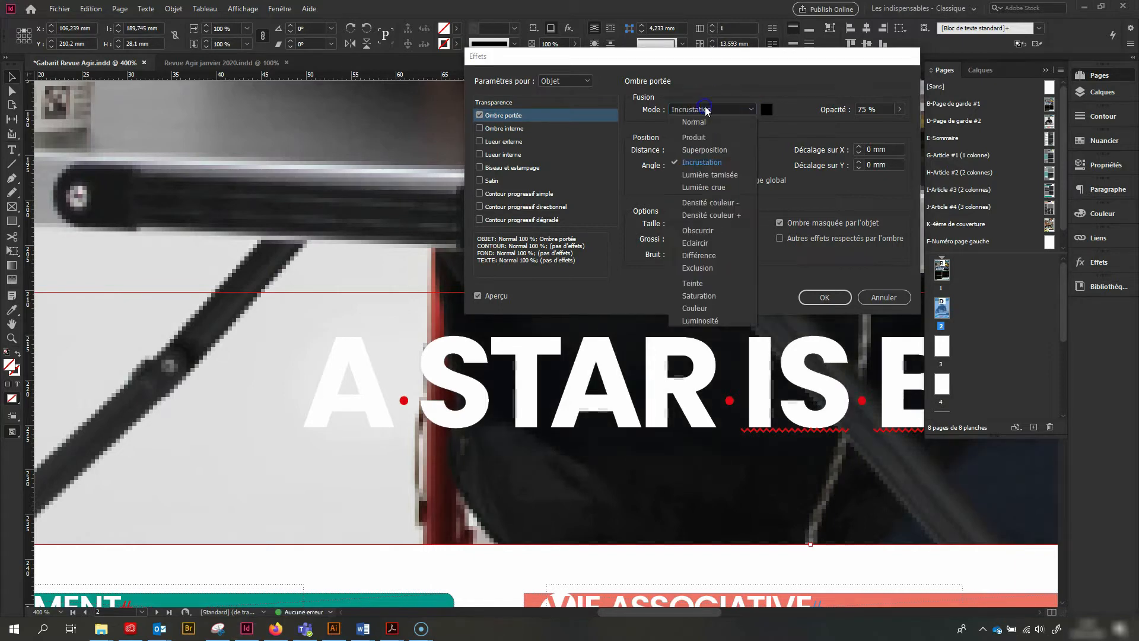
left_click(702, 122)
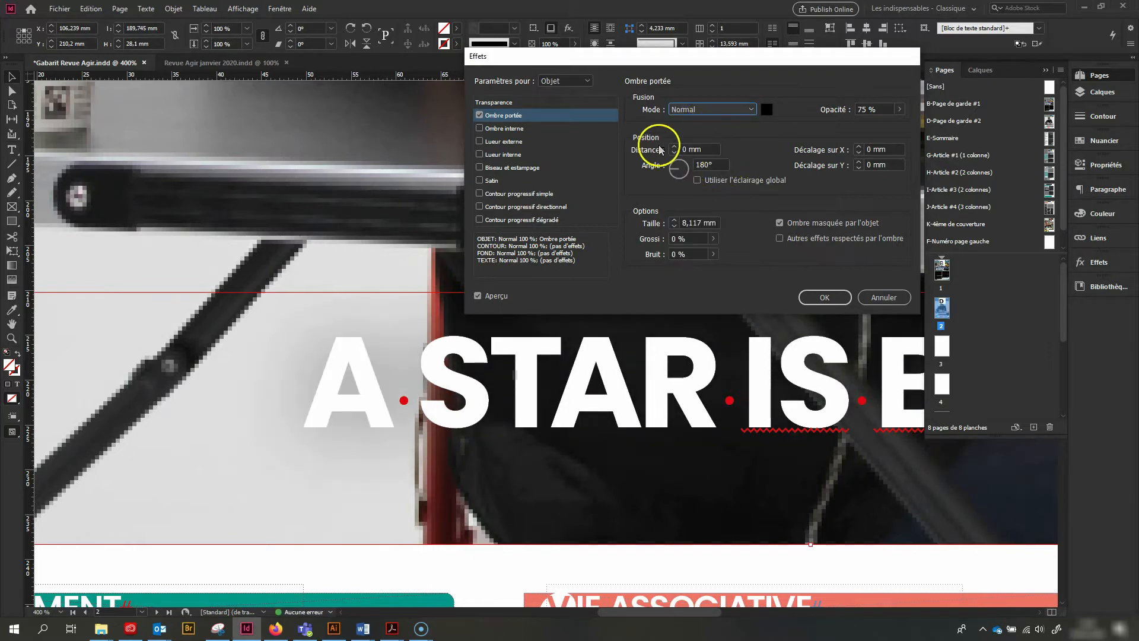
Set the title's drop shadow to 12 mm size, 95° angle and 20 % spread, and apply the effect
left_click(675, 149)
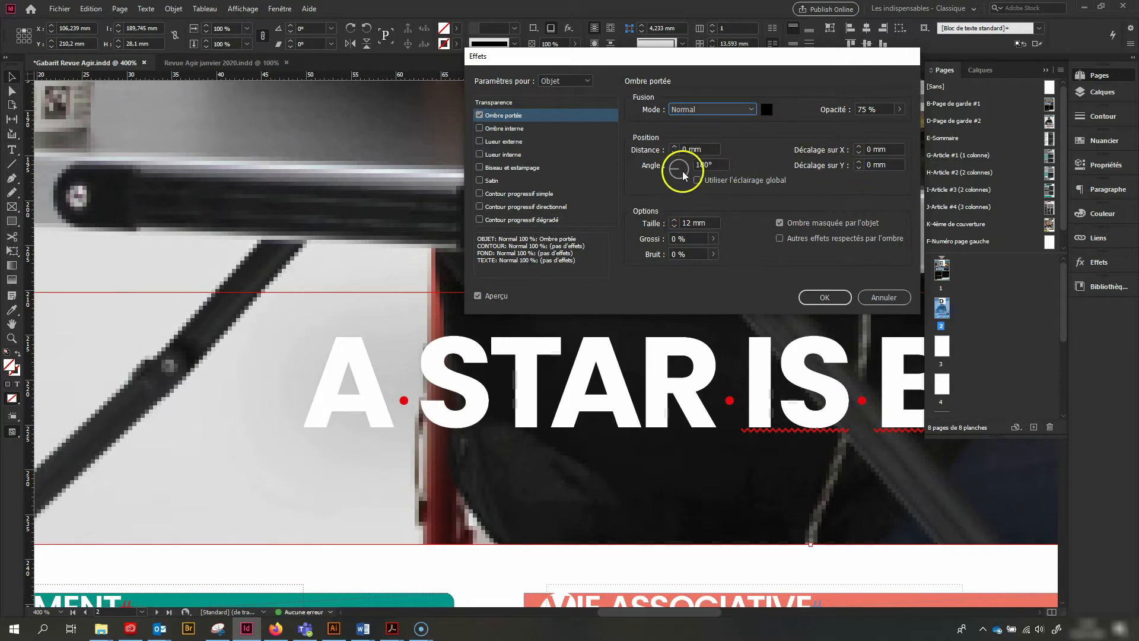
left_click_drag(678, 173, 730, 187)
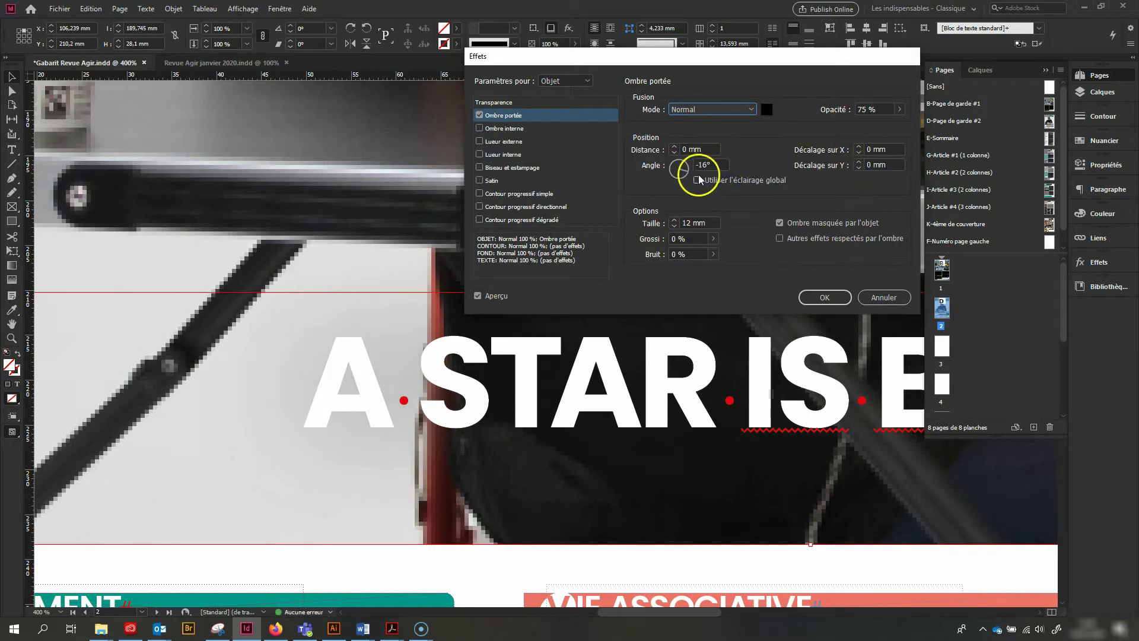
left_click_drag(681, 160, 679, 157)
left_click_drag(714, 239, 613, 269)
left_click(714, 254)
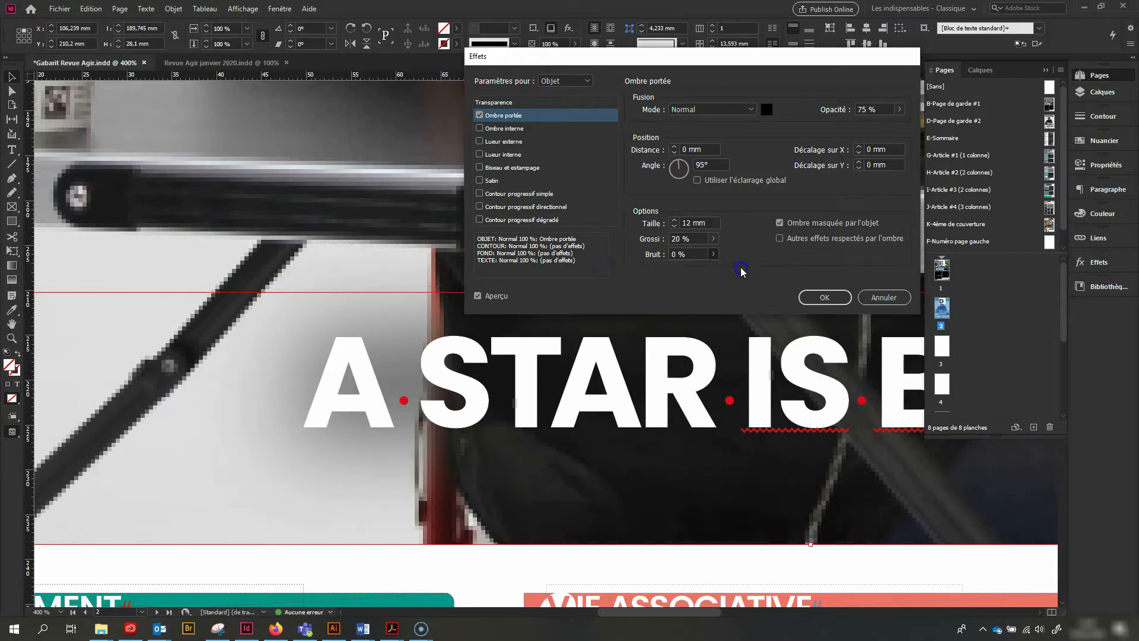
left_click(825, 297)
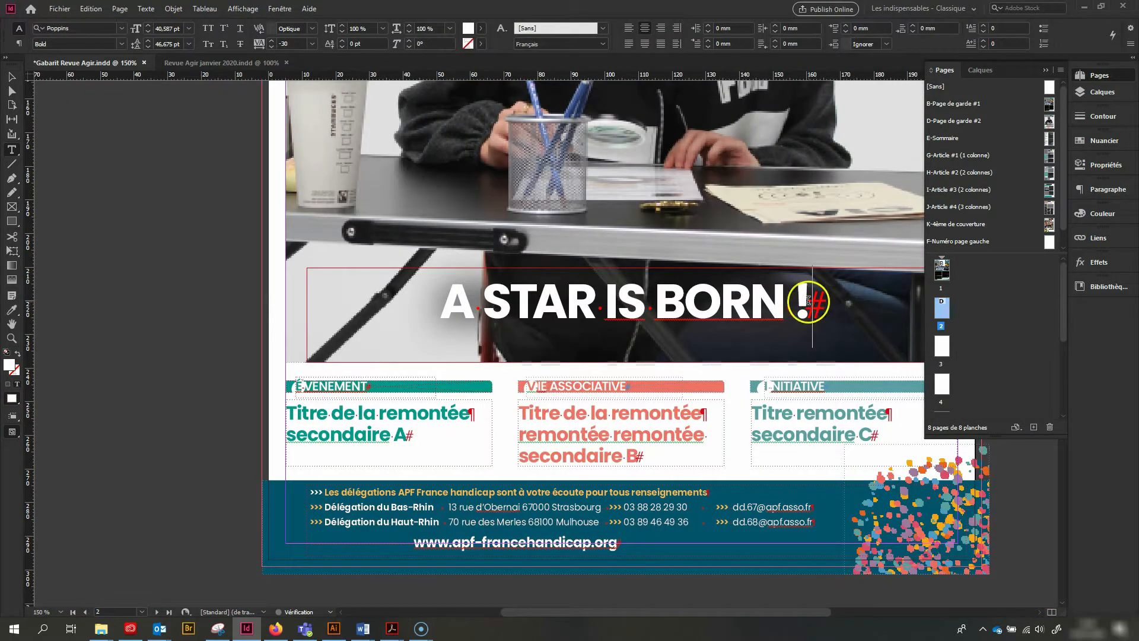
Hide the non-printing characters in the document
left_click(120, 9)
mouse_move(141, 11)
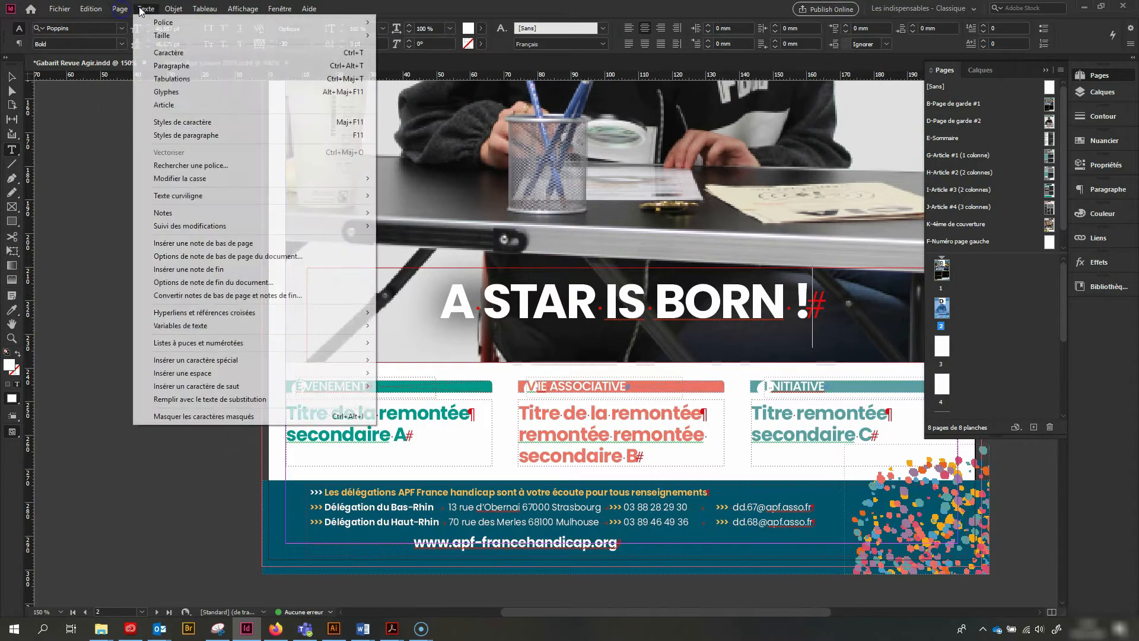
left_click(204, 417)
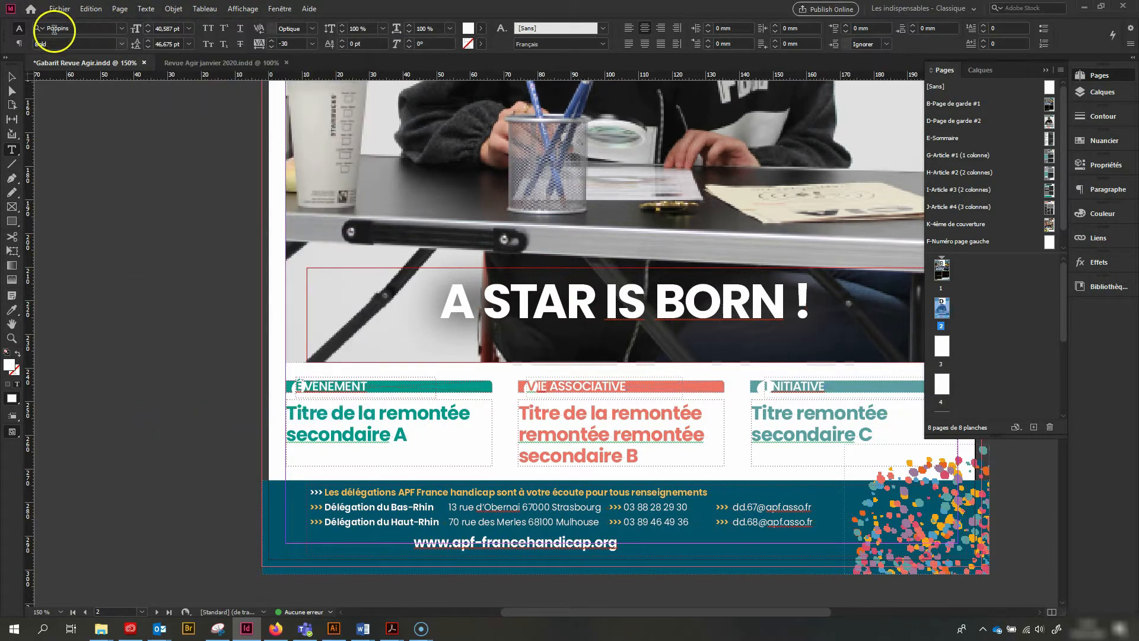
Release page 2's cover photo from the master page and extend its frame down behind the three secondary headlines, to about 212 mm high
left_click(12, 77)
scroll(587, 418, "down", 3)
key("ctrl+1")
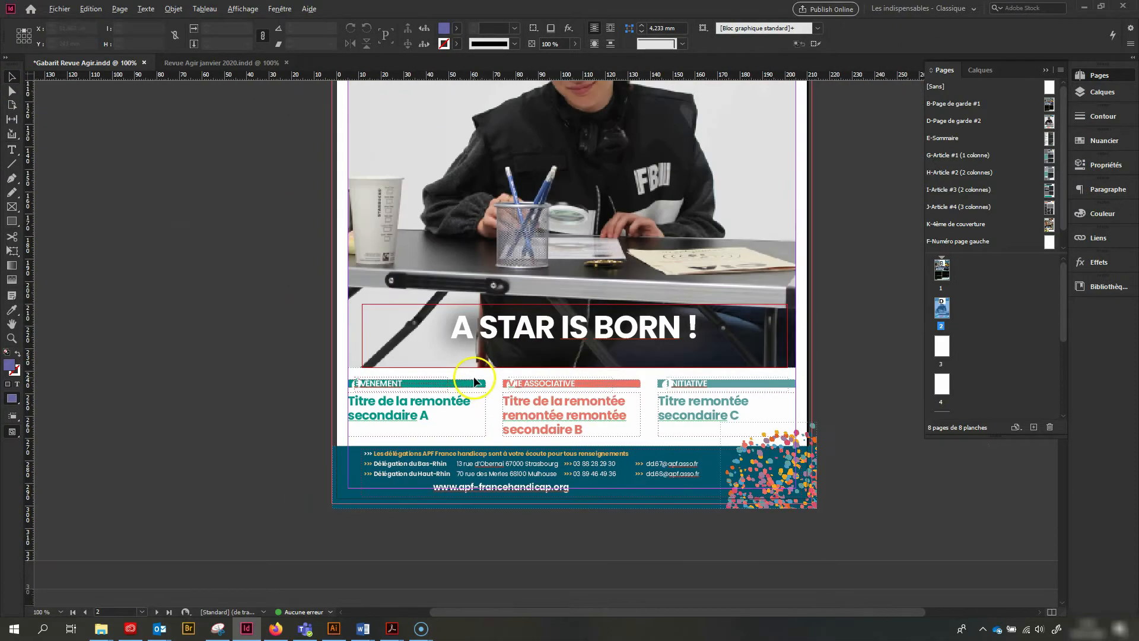
key("ctrl+5")
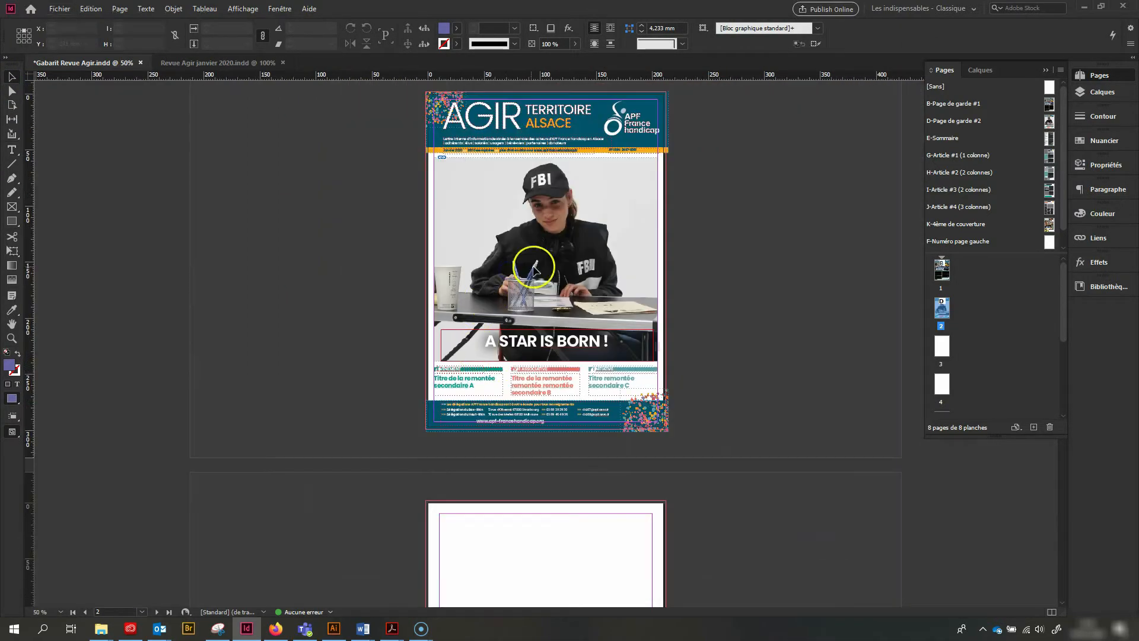
left_click(598, 261)
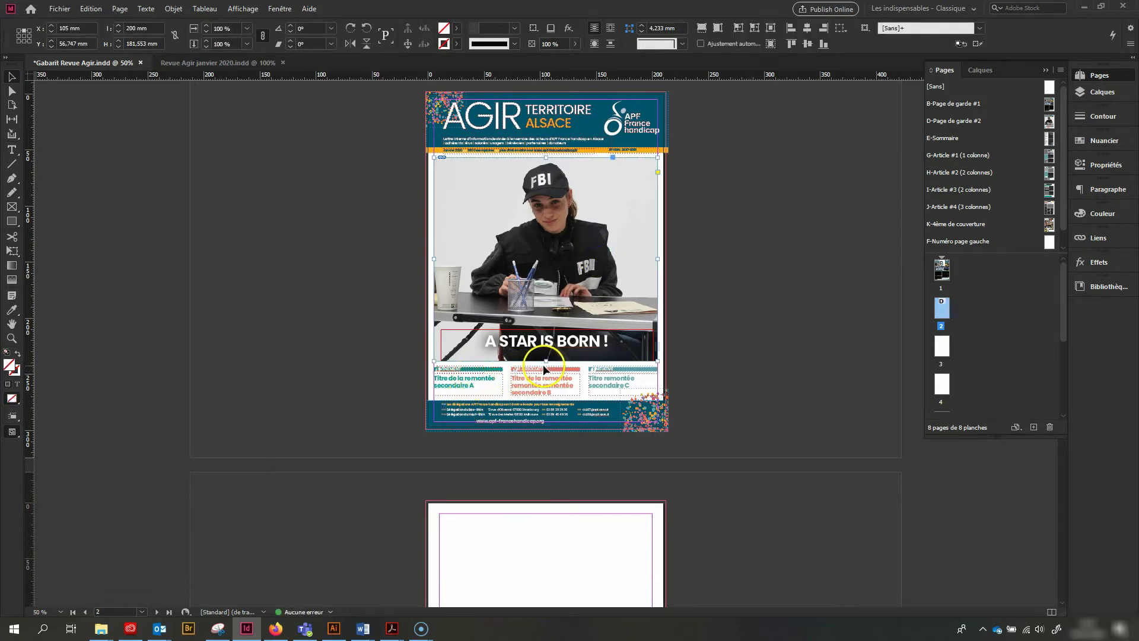
left_click_drag(546, 360, 551, 397)
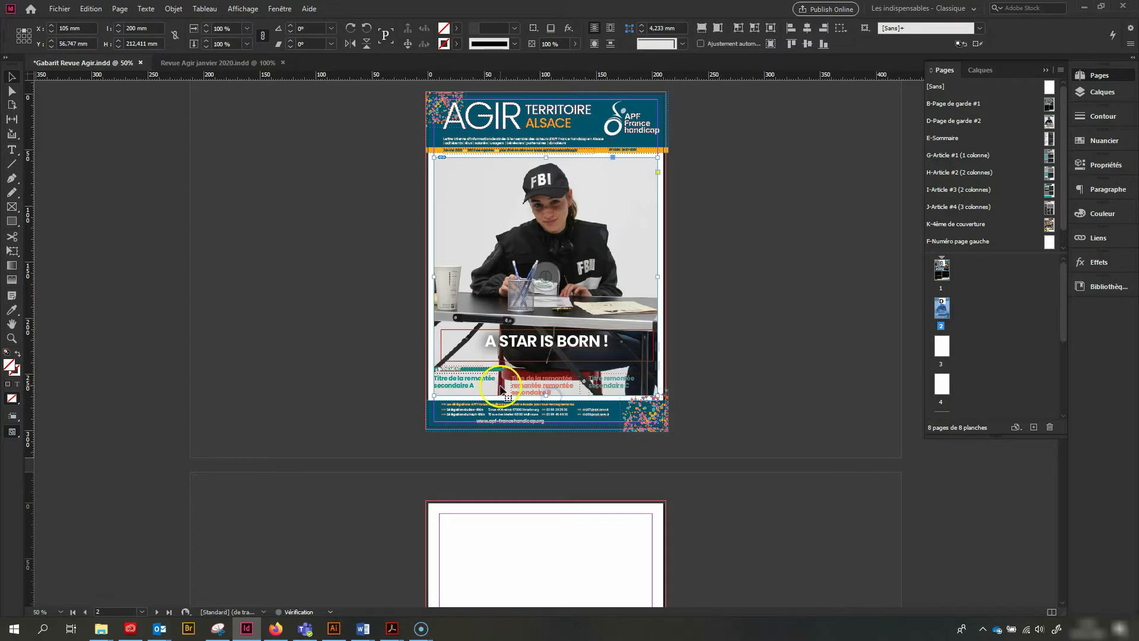
scroll(501, 388, "up", 2)
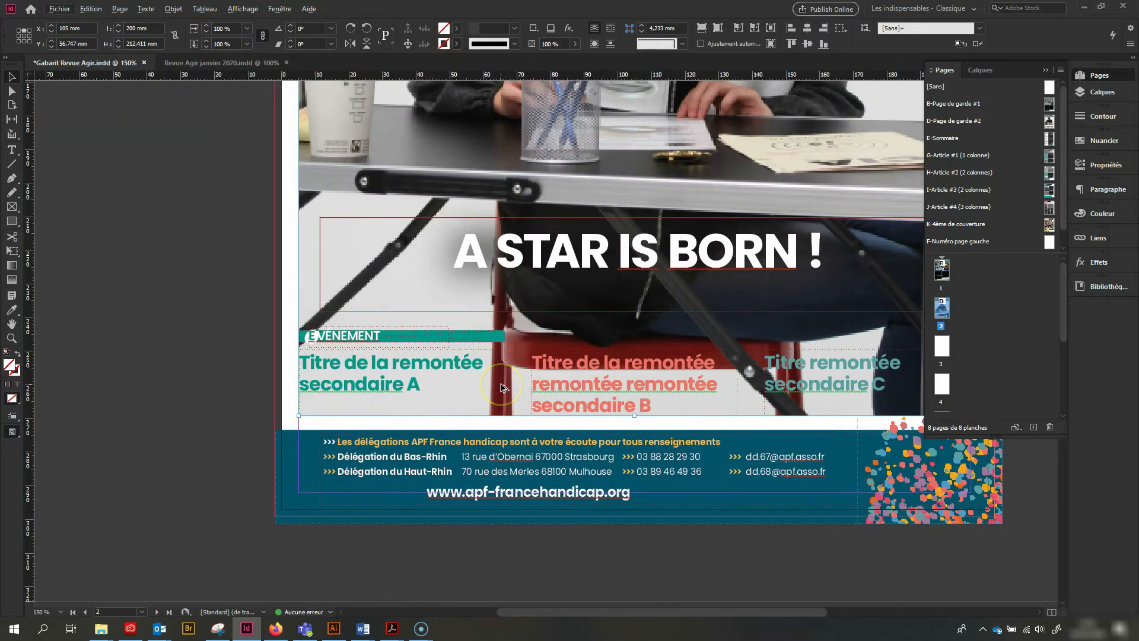
Undo the cover photo's frame extension and release the three category banners and their secondary headlines from page 2's master page
key("ctrl+z")
left_click(638, 334)
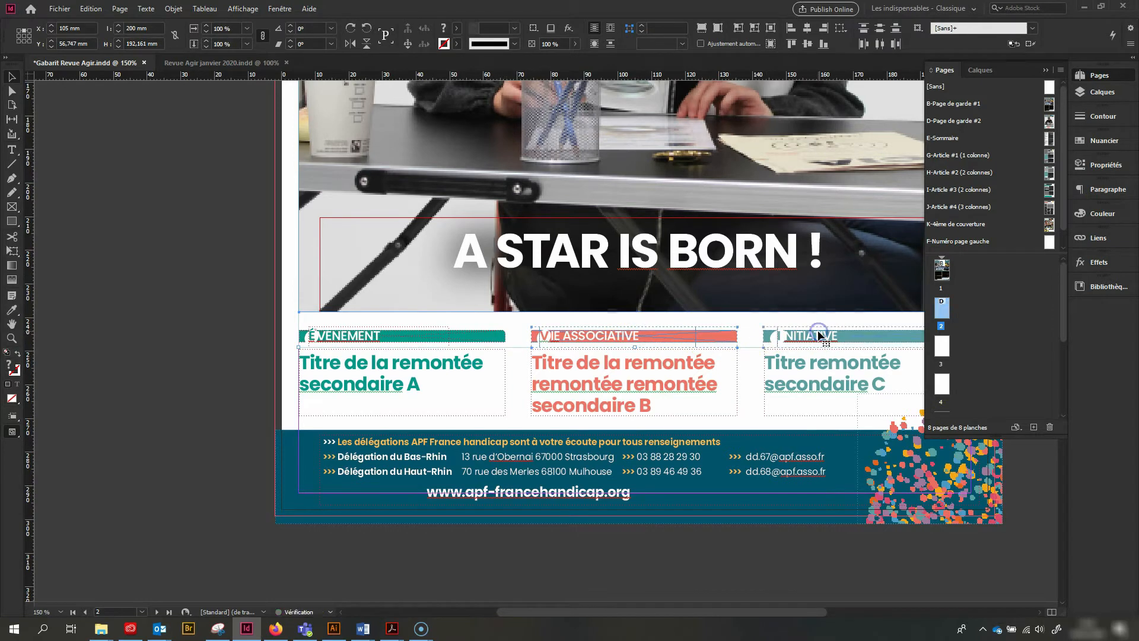
left_click(807, 366, "shift")
left_click(674, 376, "shift")
left_click(445, 371, "shift")
left_click(487, 338, "shift")
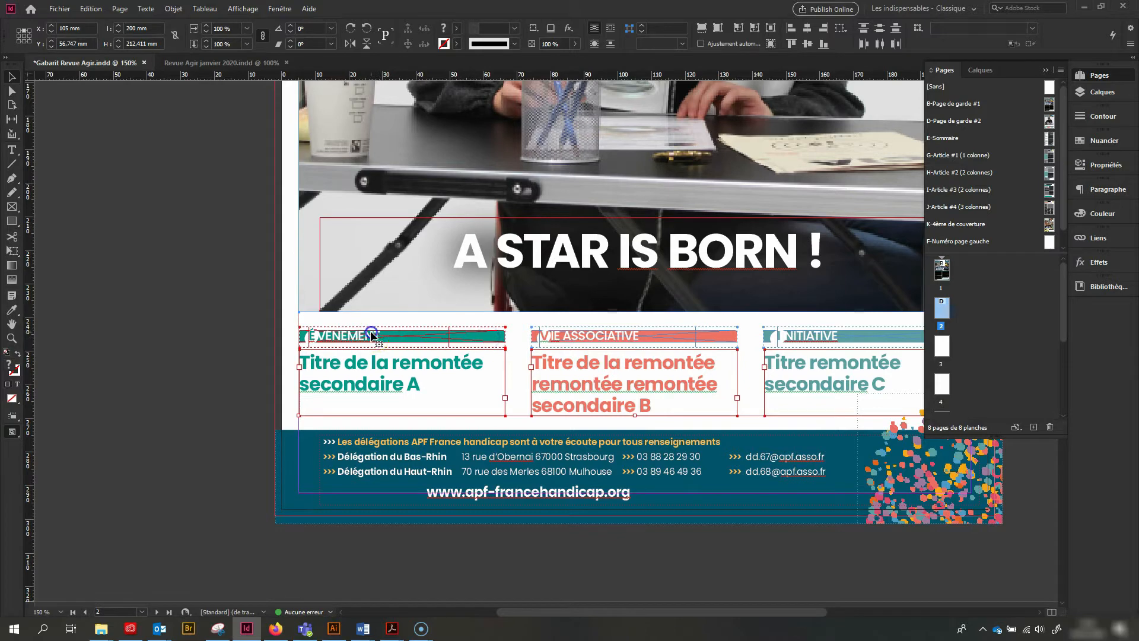
left_click(609, 339, "shift")
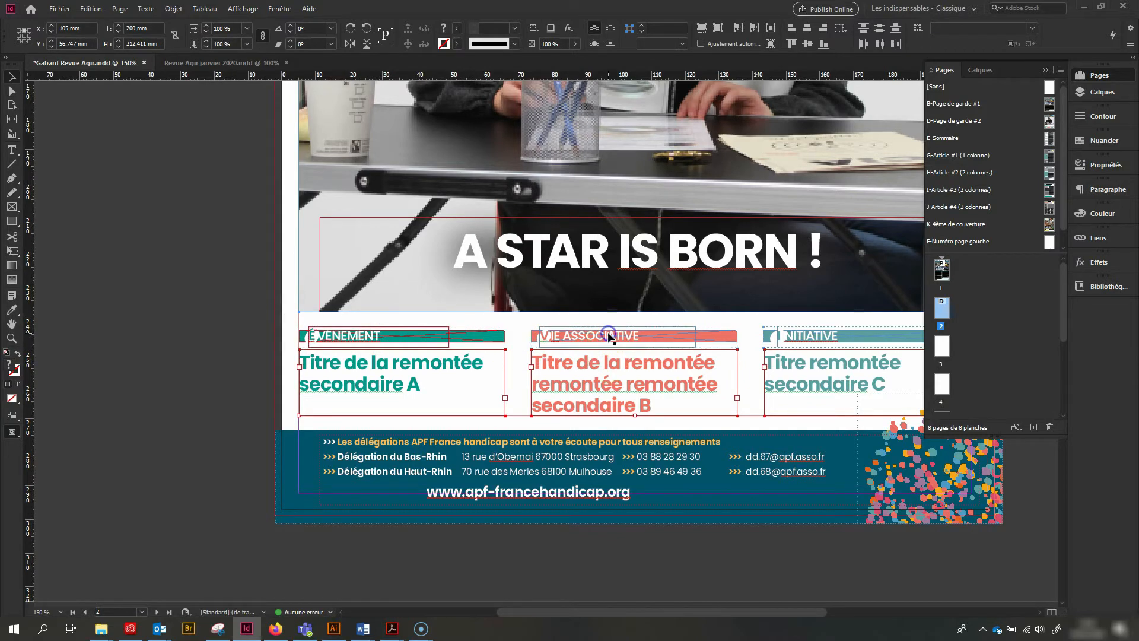
left_click(735, 308)
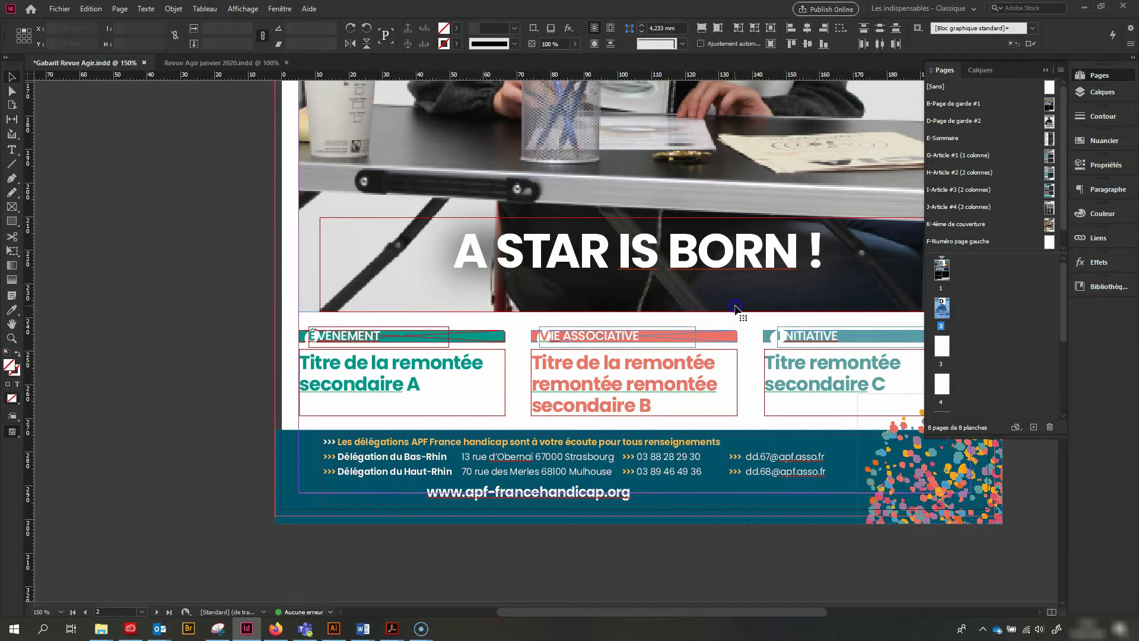
Extend the cover photo's frame down past the category banners, to about 195 mm high, and show the objects on the Back layer
left_click(308, 273)
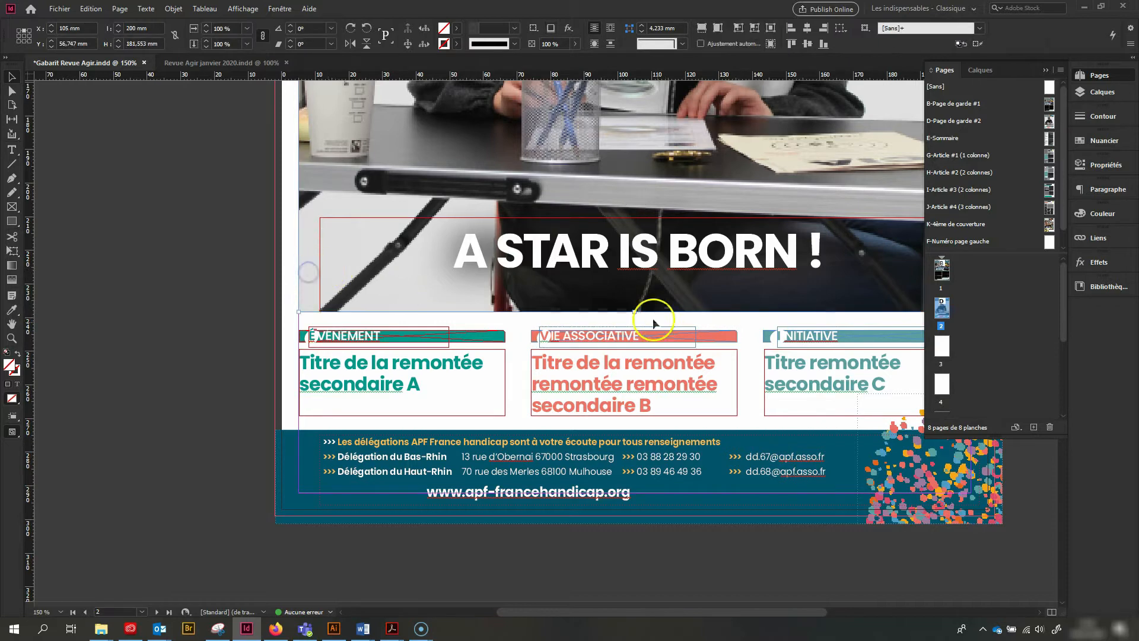
left_click_drag(634, 312, 635, 355)
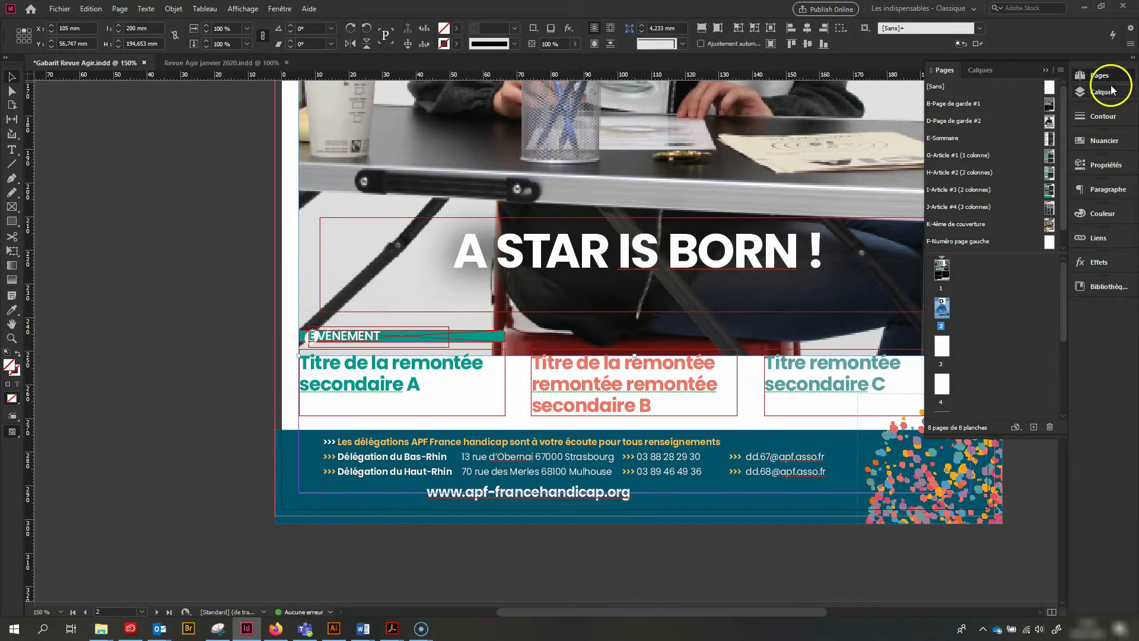
left_click(1091, 93)
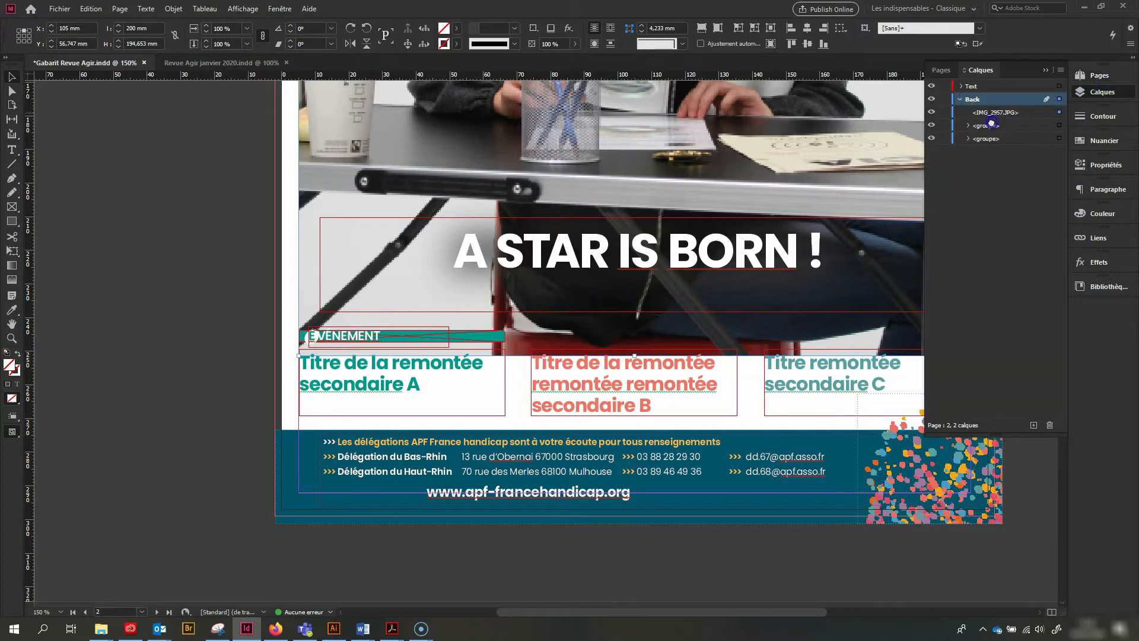
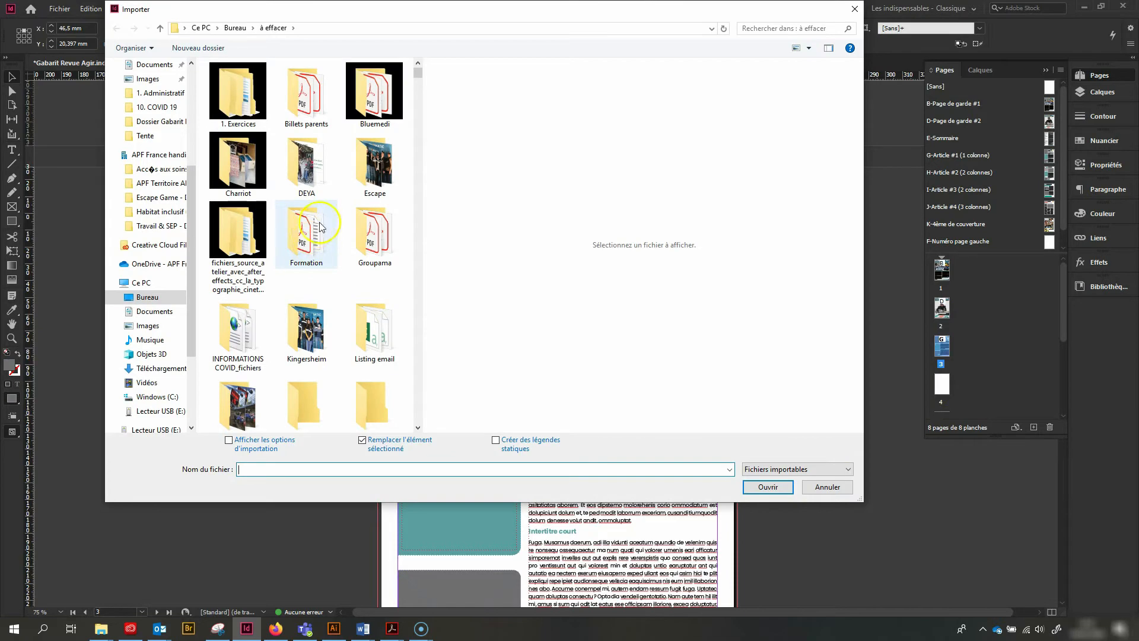
Place the Escape CRM 1 photo from the Escape folder in page 3's upper photo frame and centre the group inside the frame
double_click(374, 168)
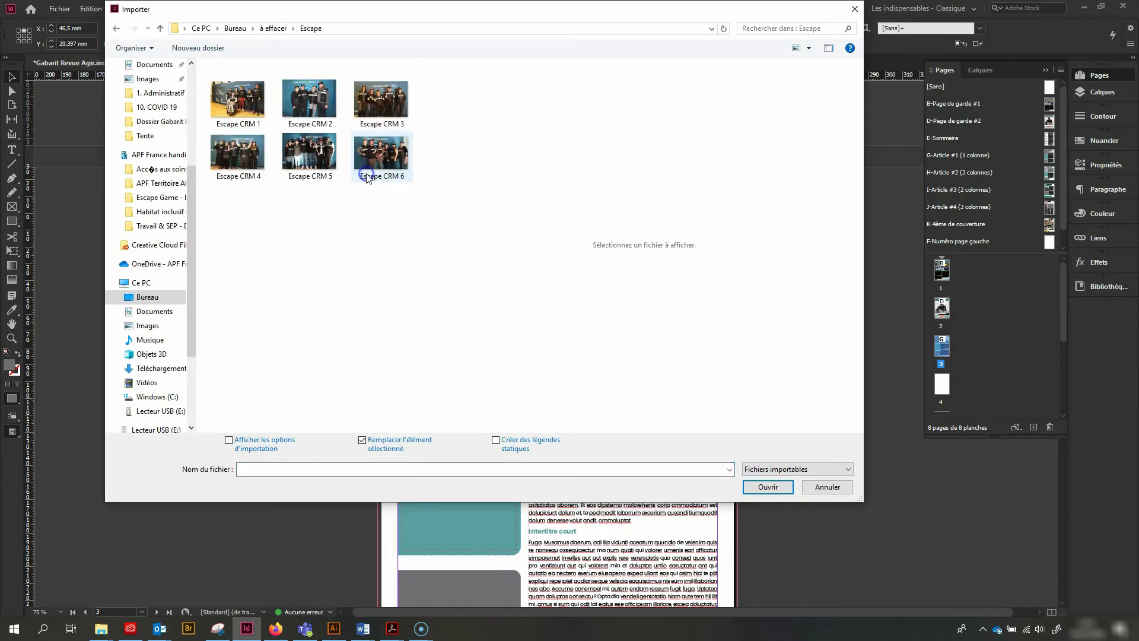
double_click(238, 102)
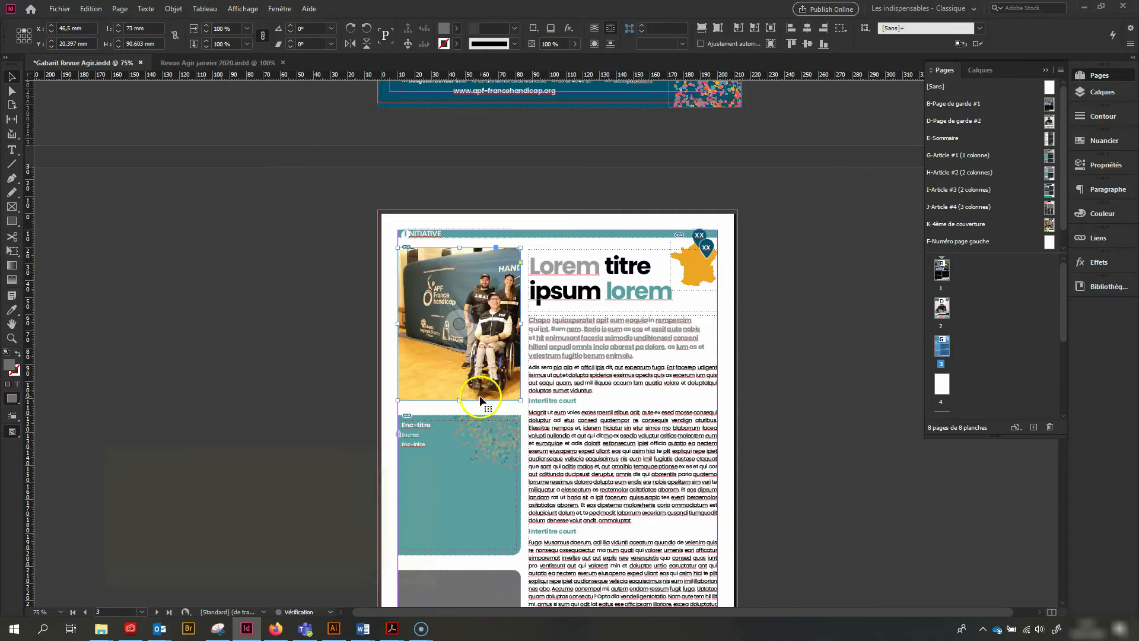
double_click(480, 393)
left_click_drag(501, 392, 457, 393)
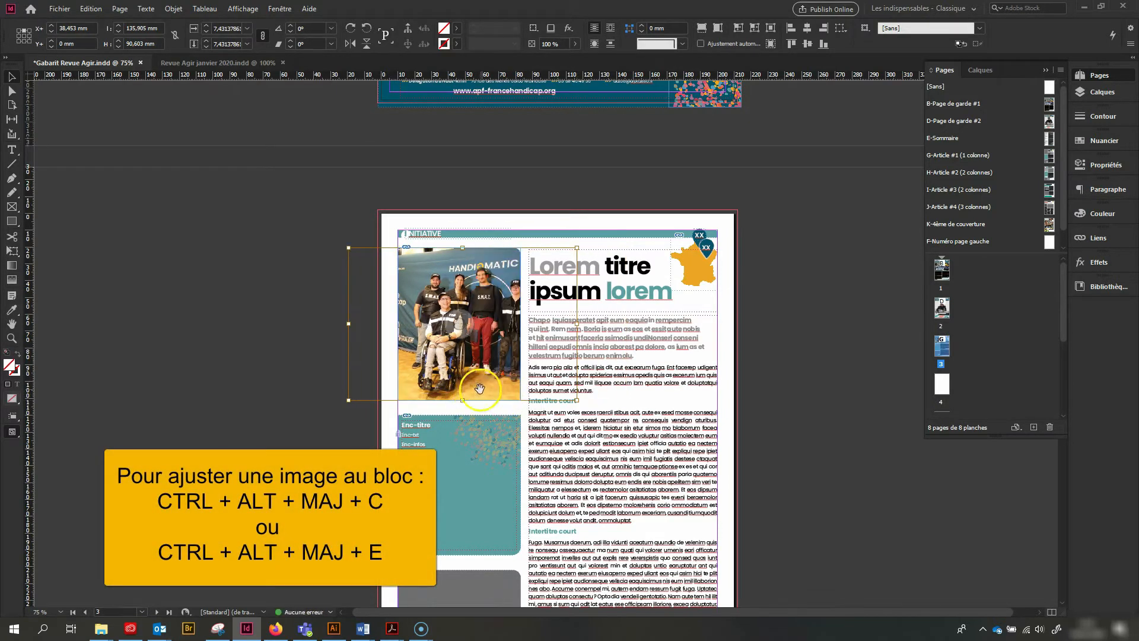
Release page 3's lower grey image frame, the Dernière minute badge and the badge's text from the master page
scroll(477, 548, "down", 3)
left_click(500, 500)
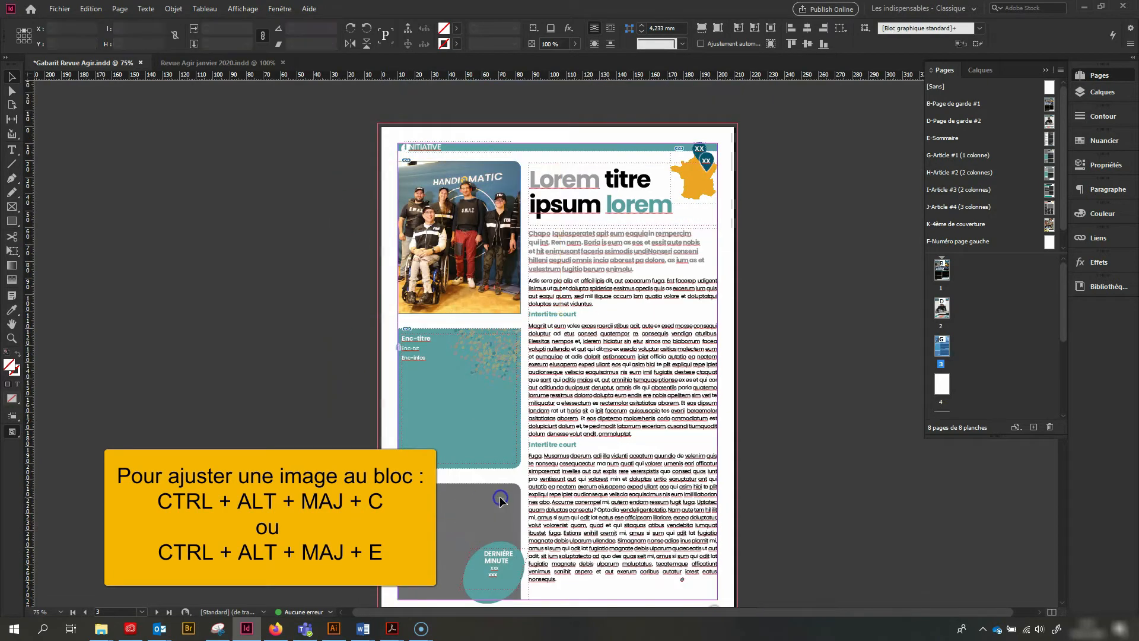
left_click(500, 499)
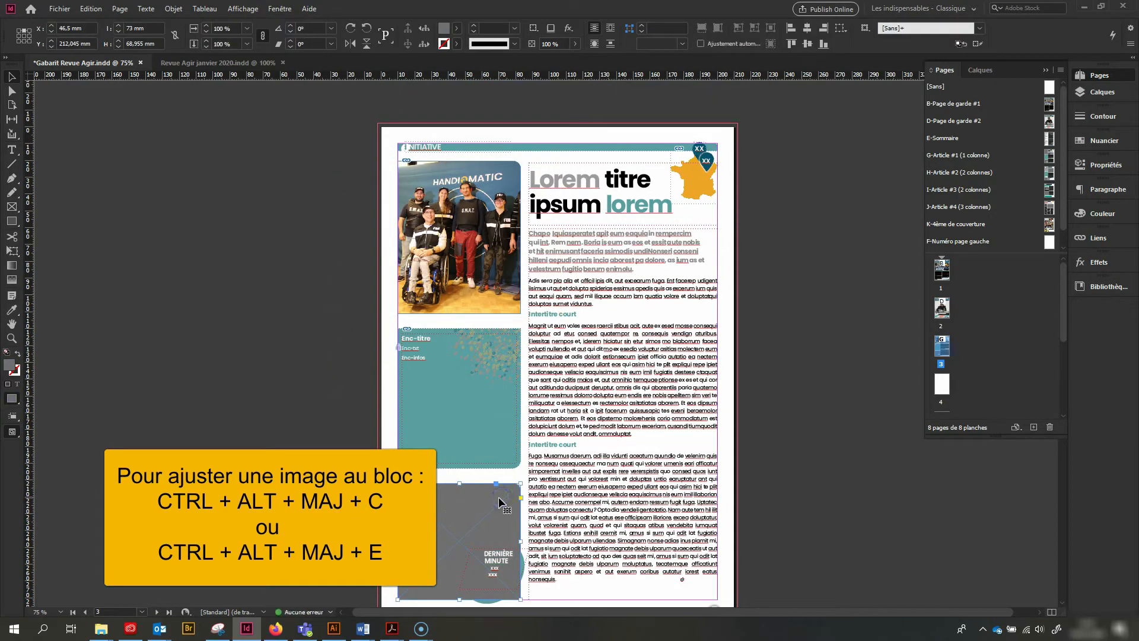
left_click(493, 552)
scroll(485, 569, "down", 3)
scroll(493, 518, "up", 4)
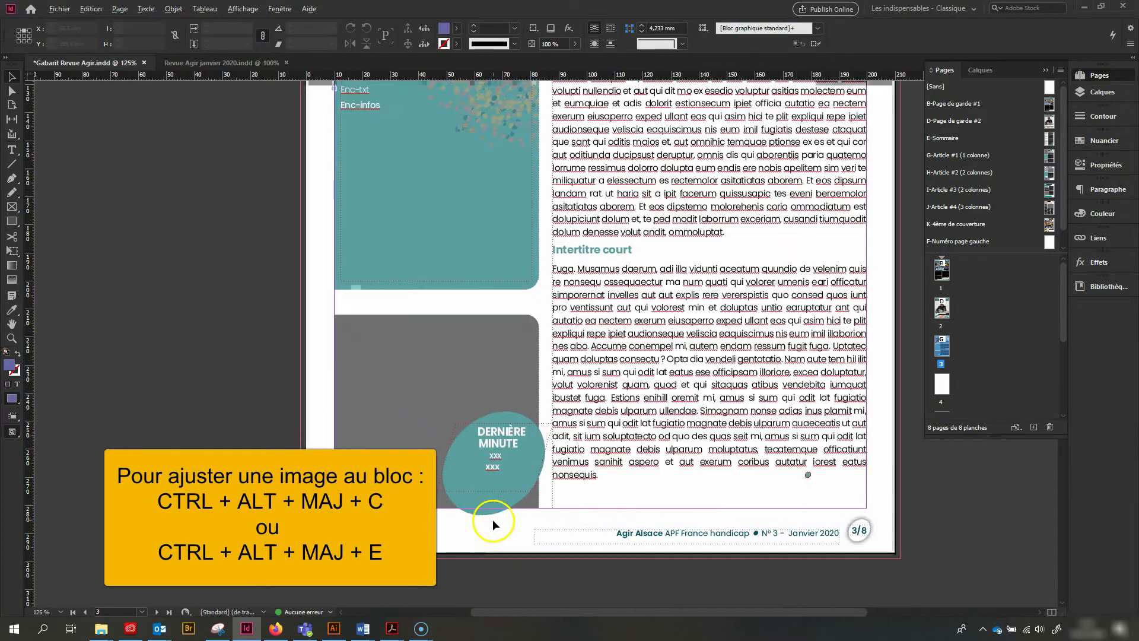
left_click(504, 390)
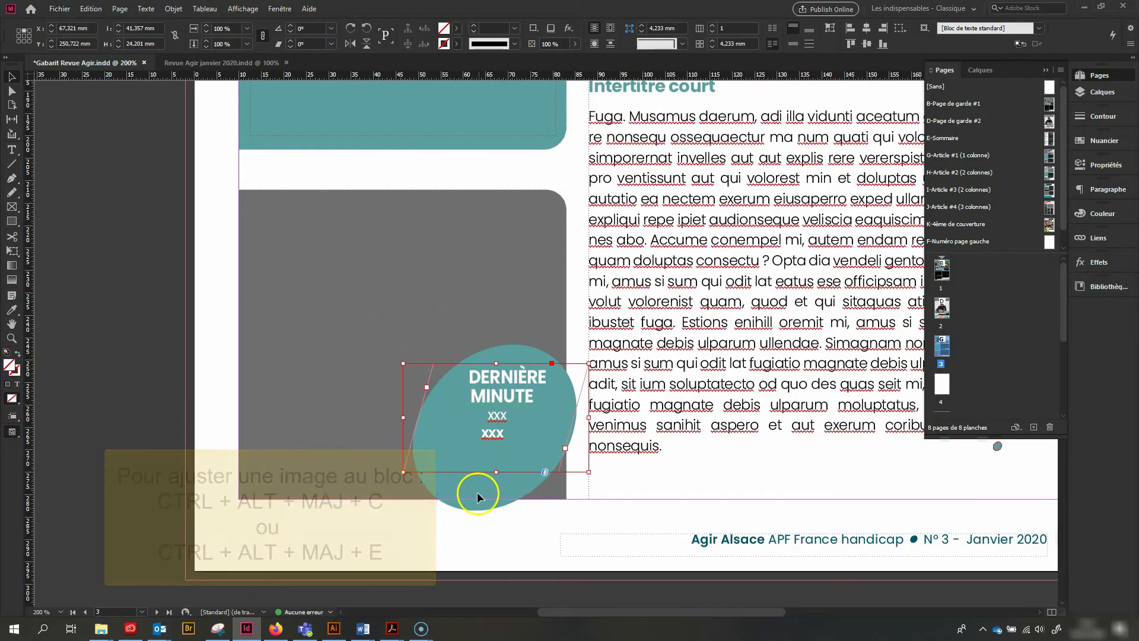
left_click(474, 509)
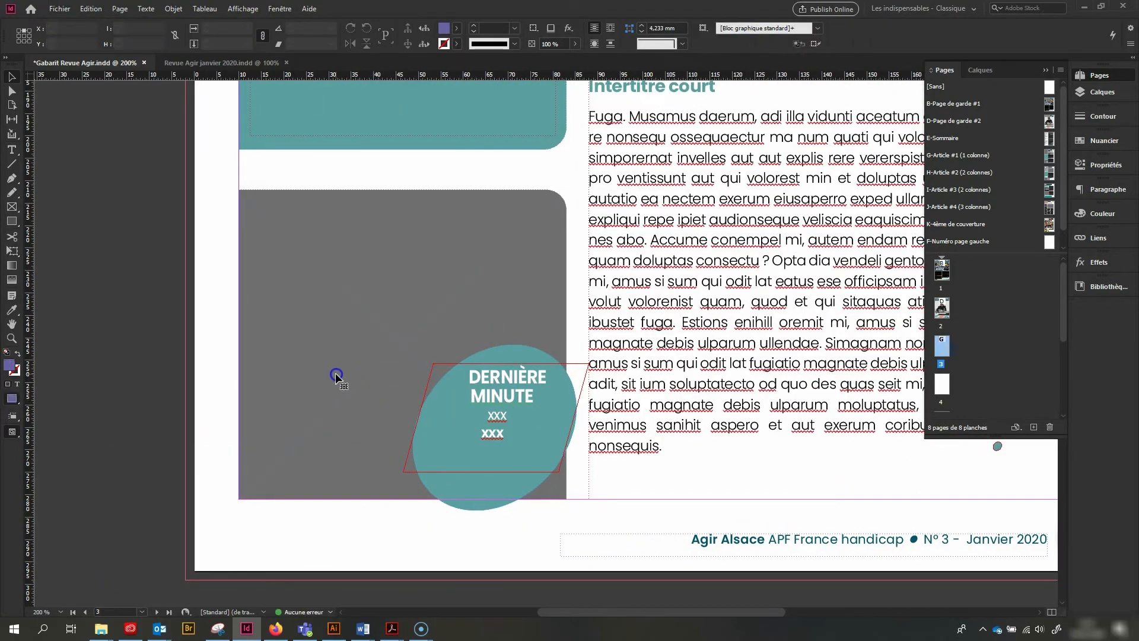
Place the blue gaming illustration in page 3's lower grey frame and fit it to fill the frame proportionally
left_click(347, 392)
left_click(104, 38)
left_click(59, 8)
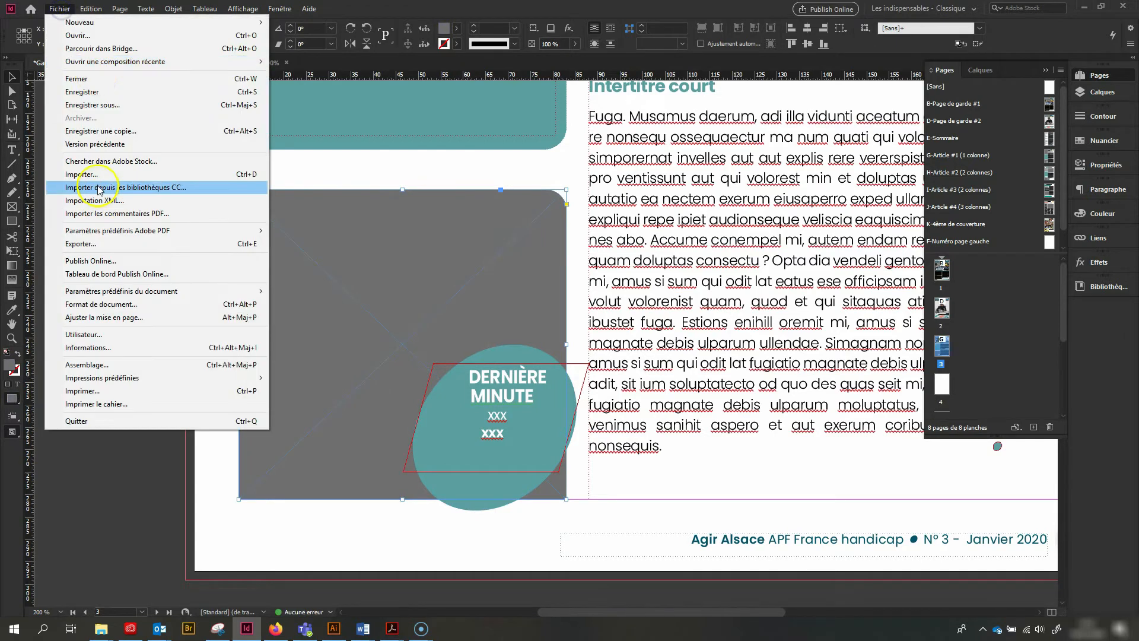
left_click(107, 172)
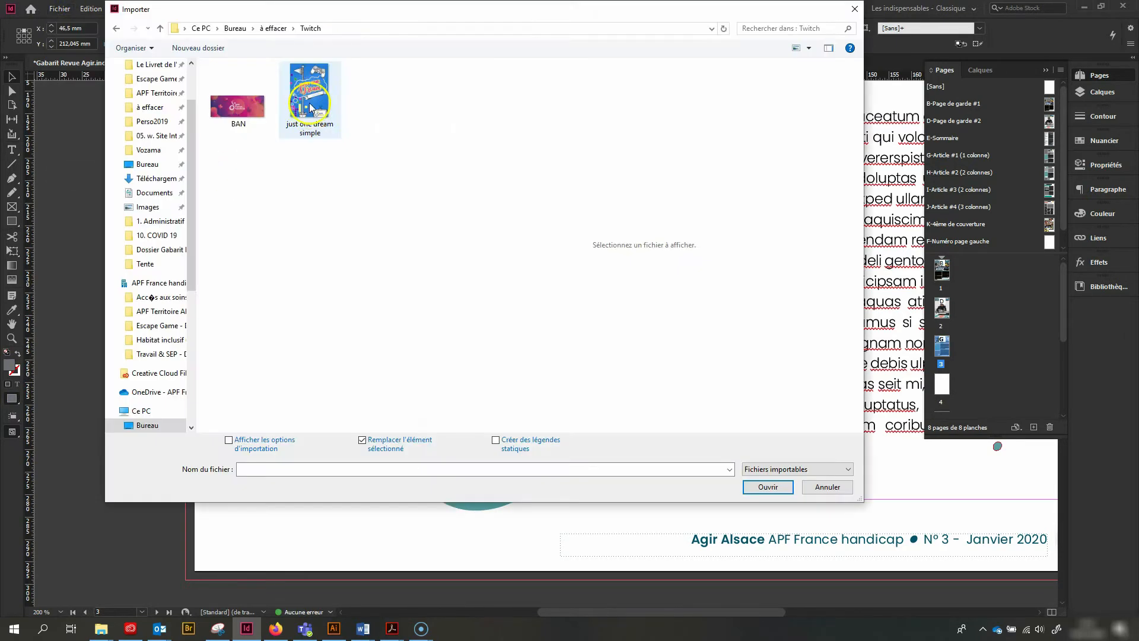
double_click(307, 102)
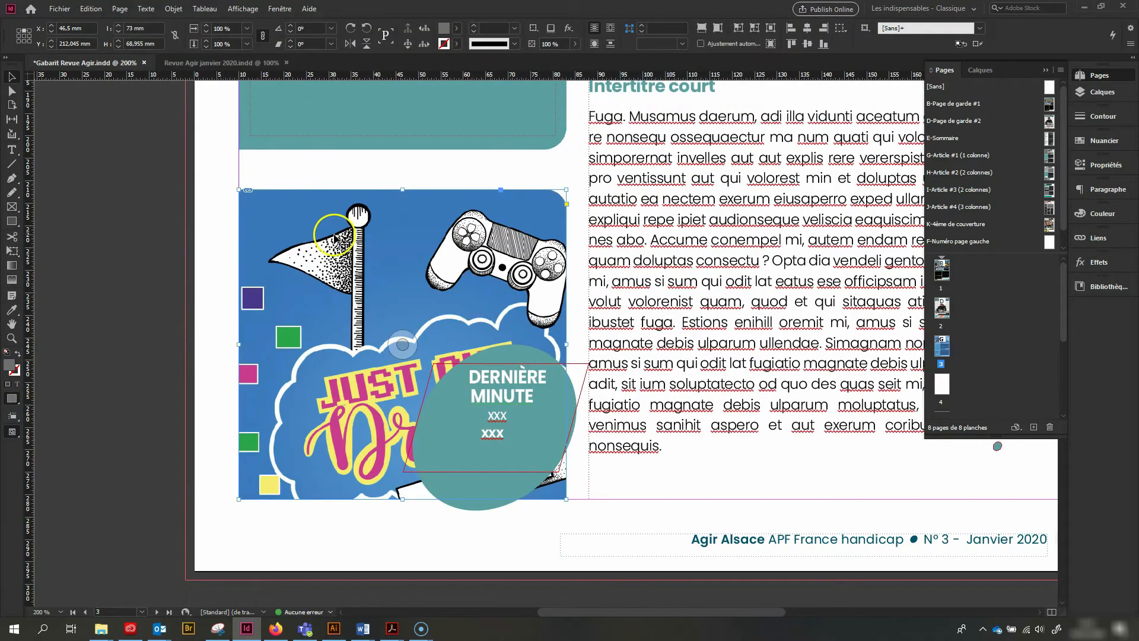
key("ctrl+alt+shift+c")
Copy the gaming article's text from Word and paste it over the placeholder text below page 3's first Intertitre court subheading
scroll(336, 238, "up", 5)
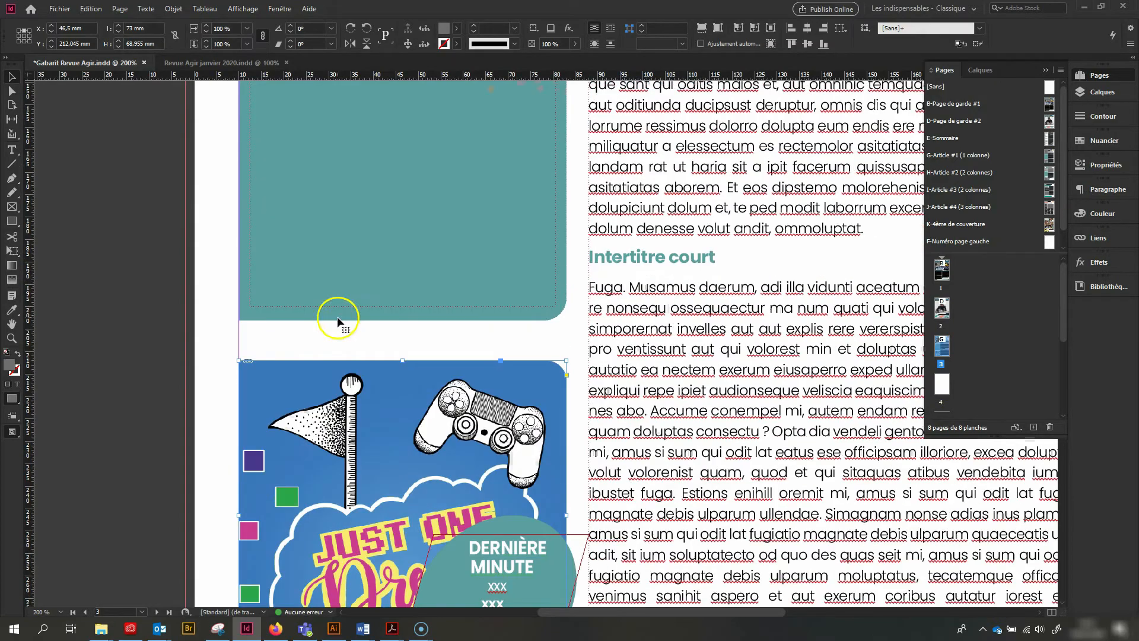
key("ctrl+minus")
key("ctrl+minus")
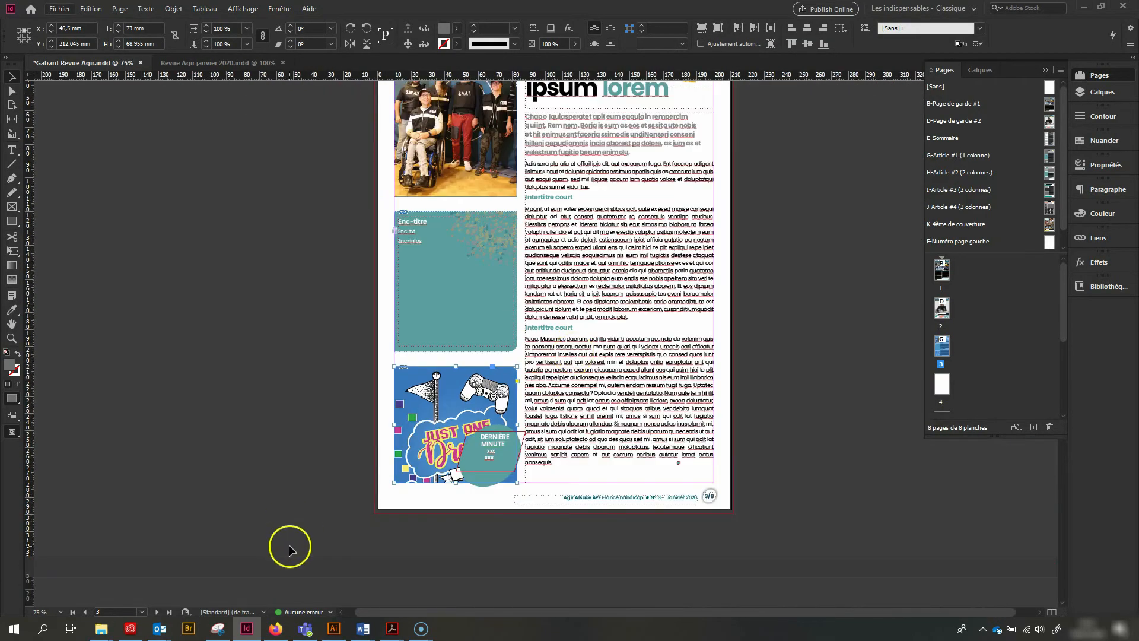
left_click(363, 628)
left_click(246, 629)
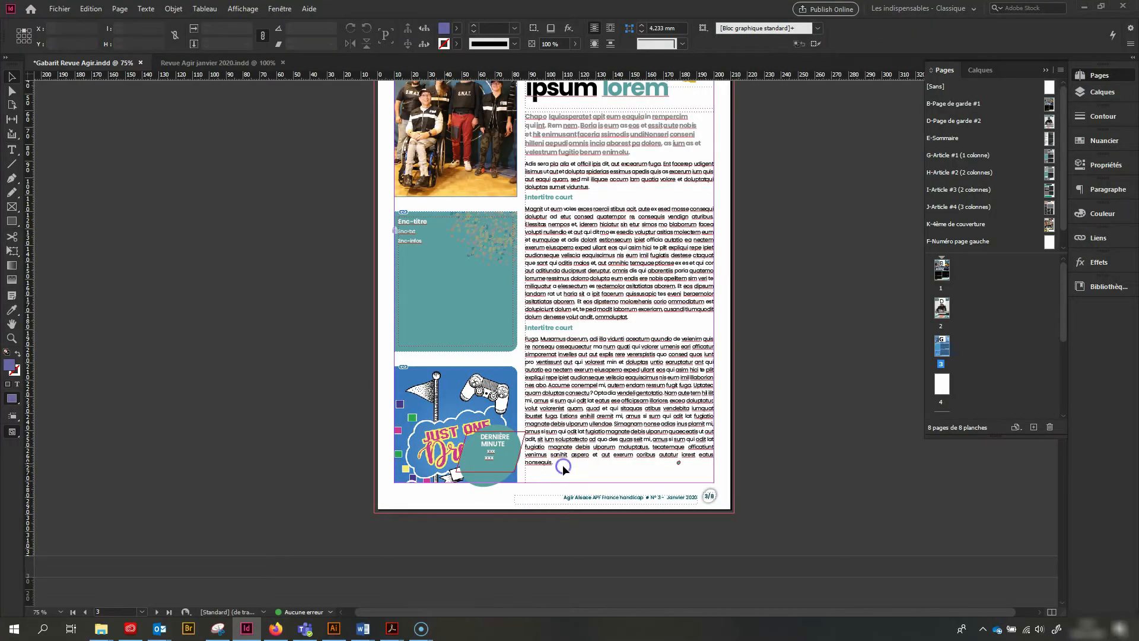
left_click(575, 434)
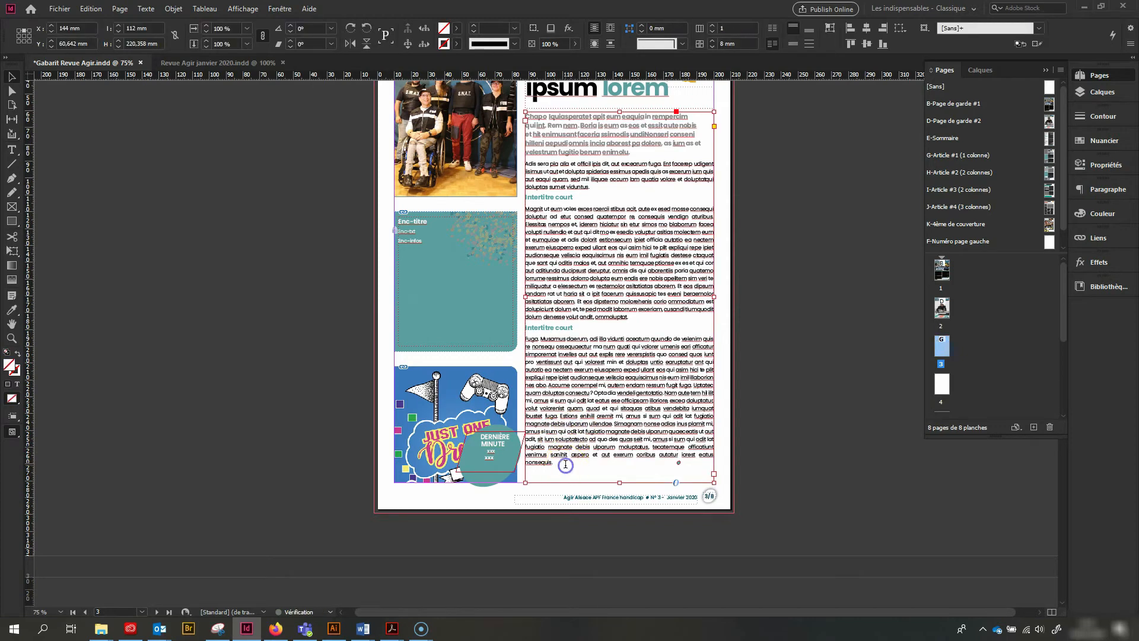
double_click(565, 466)
left_click_drag(557, 466, 520, 211)
key("ctrl+v")
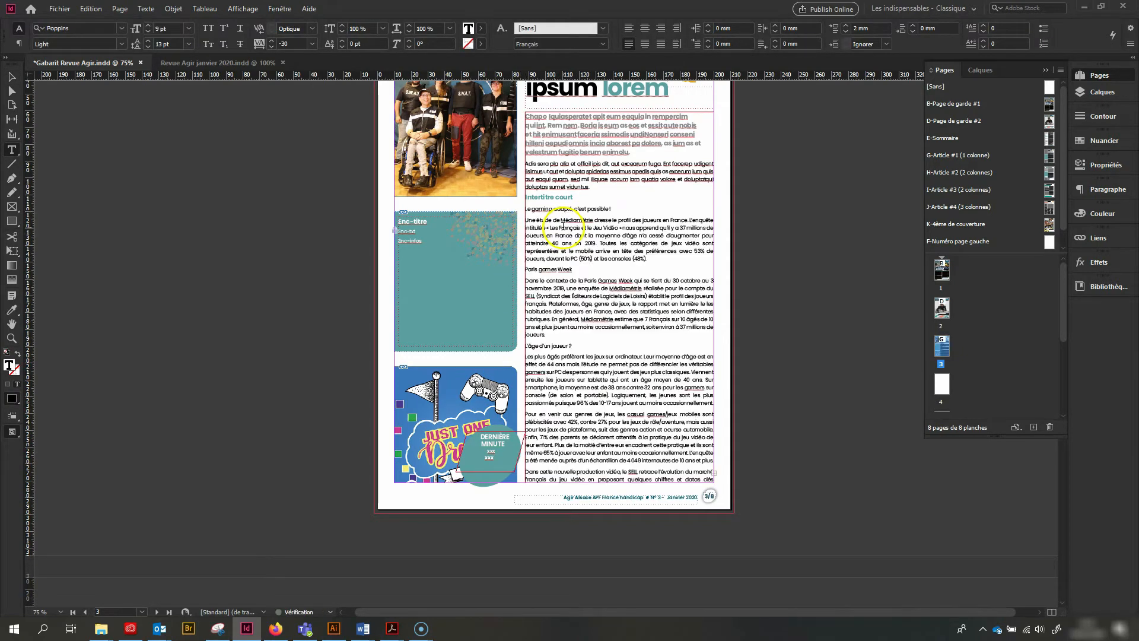
Replace page 3's placeholder article title with "Le gaming adapté, c’est possibme"
scroll(609, 246, "up", 3)
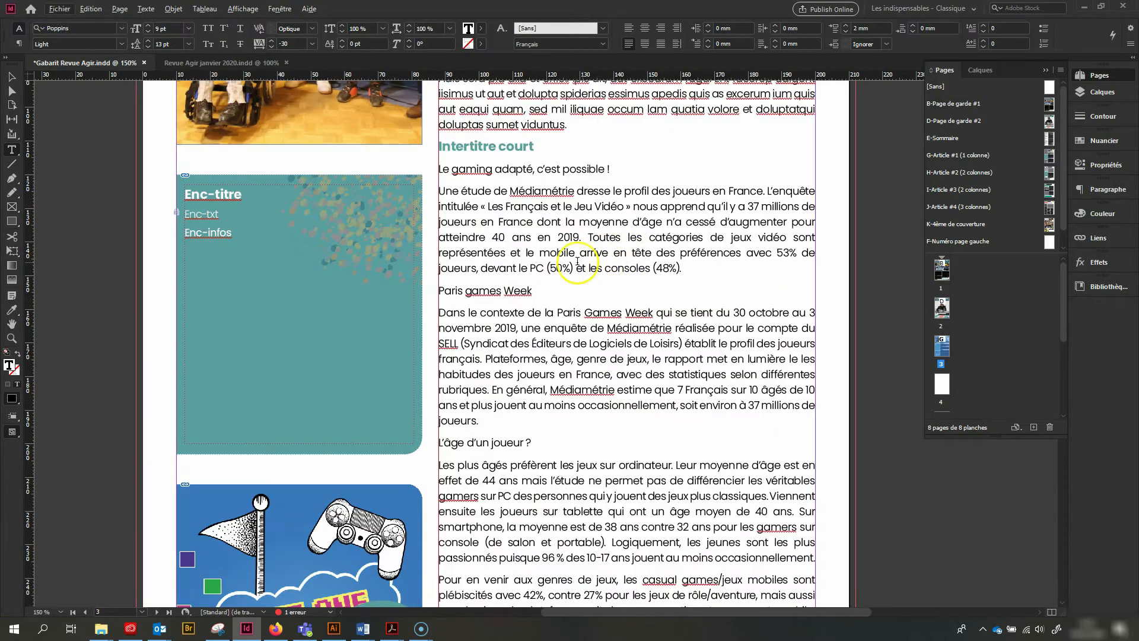
scroll(595, 263, "up", 3)
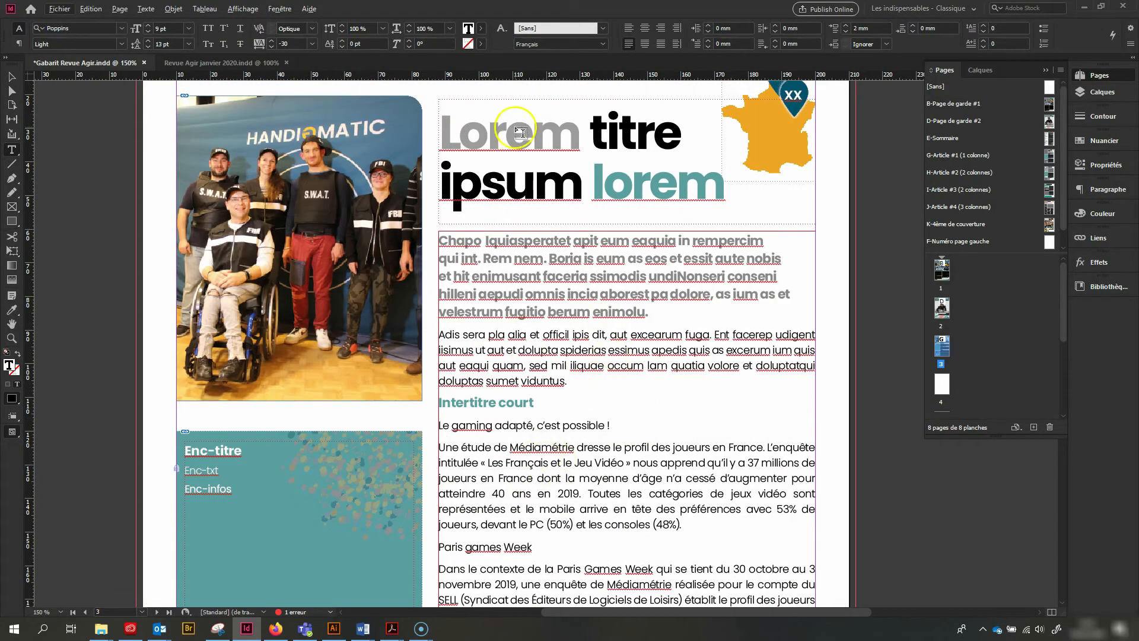
double_click(531, 137)
type("Le gaming")
key("ctrl+shift+Right")
key("ctrl+shift+Right")
type("adapté, c’est")
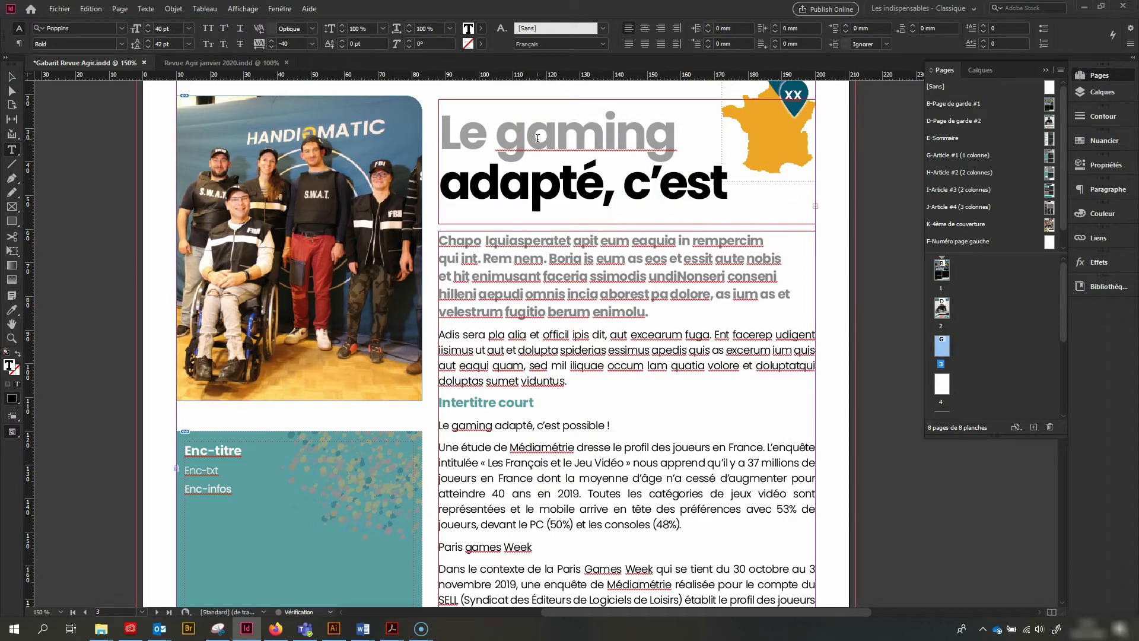
type(" possibme")
Colour the title's words "c’est possibme" with the library's teal swatch and delete the leftover placeholder text after them
key("ctrl+shift+Left")
key("ctrl+shift+Left")
left_click(1098, 287)
left_click(1020, 445)
double_click(701, 246)
key("Delete")
Set the article title's font size to 33 pt and correct its ending to "possible !"
left_click_drag(671, 232, 385, 146)
left_click(148, 31)
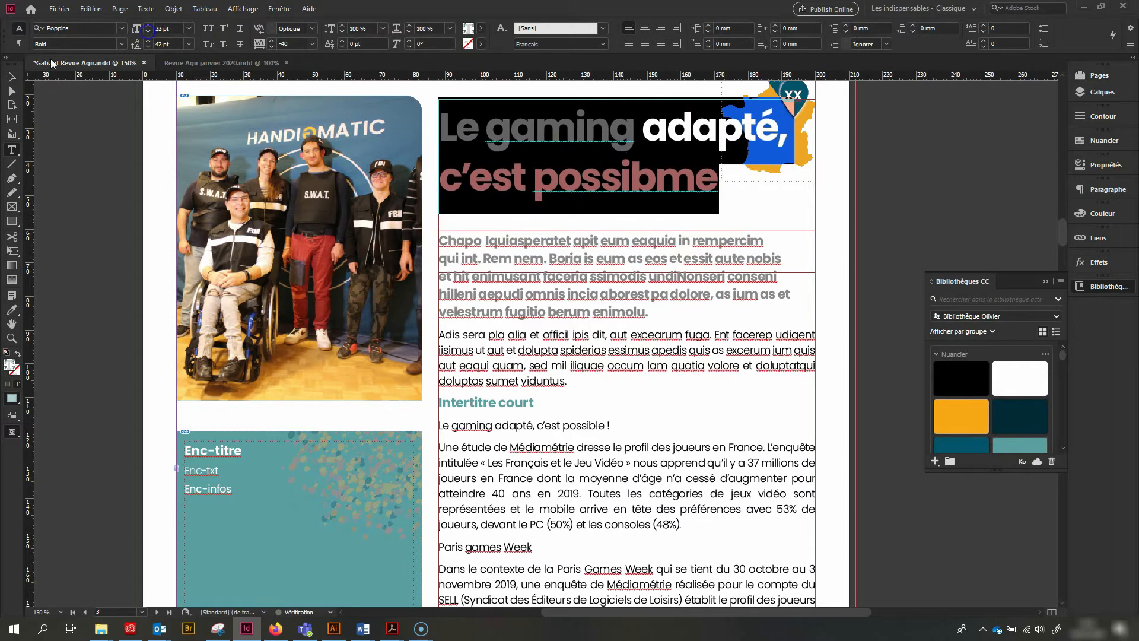
left_click(698, 231)
key("BackSpace")
key("BackSpace")
type("le")
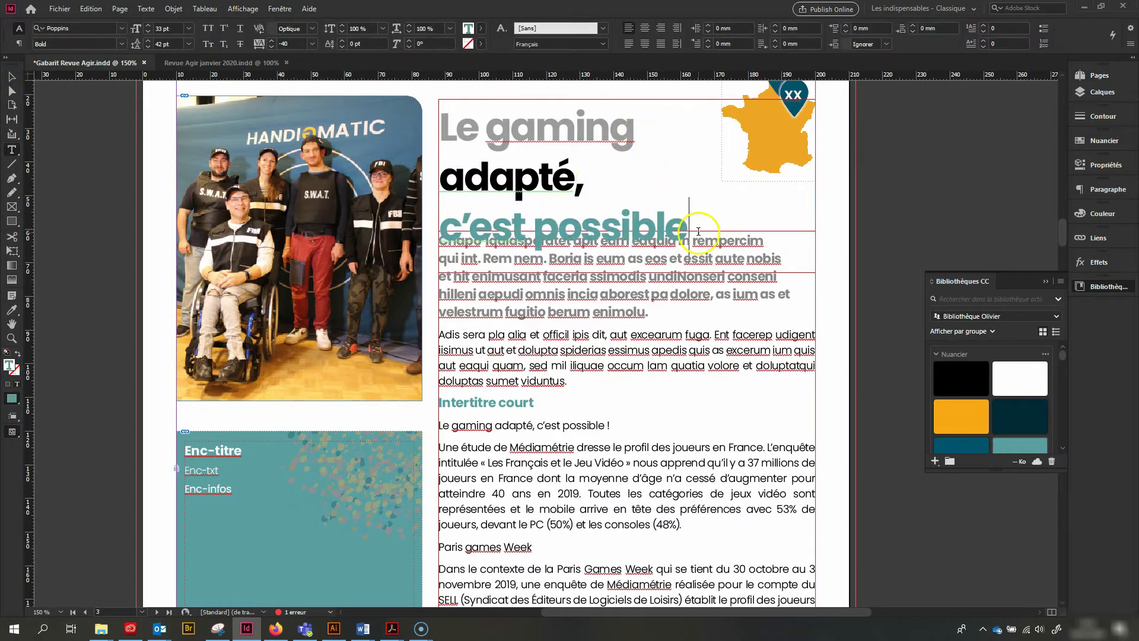
type(" !")
Set the font size of the whole article title to 27 pt
left_click_drag(712, 232, 440, 143)
left_click(149, 31)
left_click(148, 31)
left_click(149, 31)
left_click(148, 30)
left_click(148, 30)
Open the Caractère panel and dock it below the collapsed Bibliothèques CC panel
left_click(1101, 189)
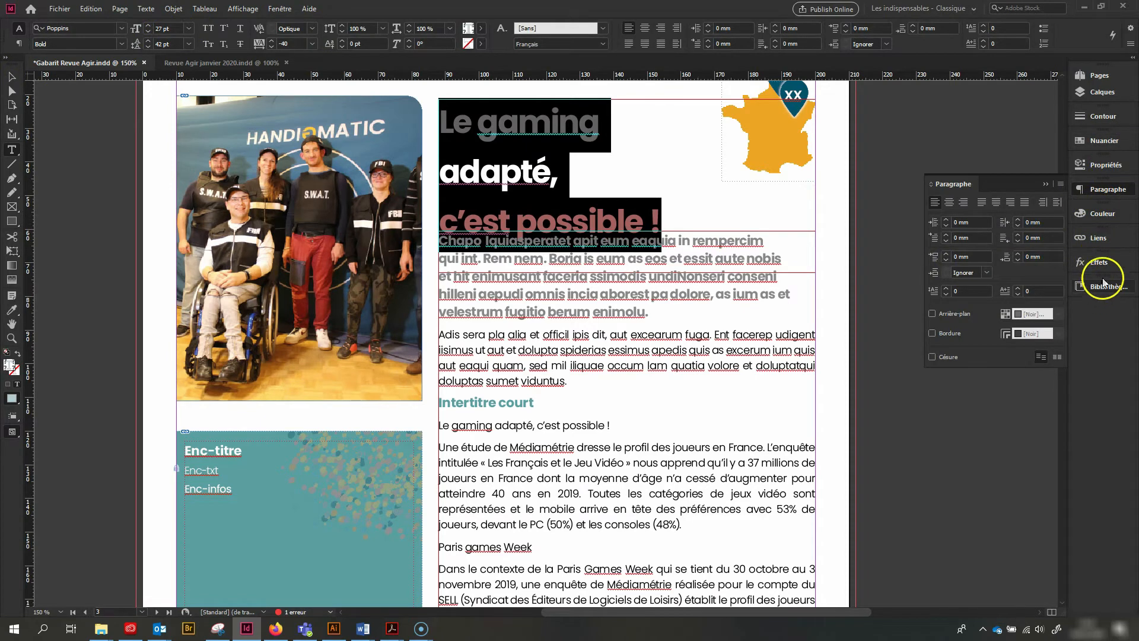
left_click(279, 9)
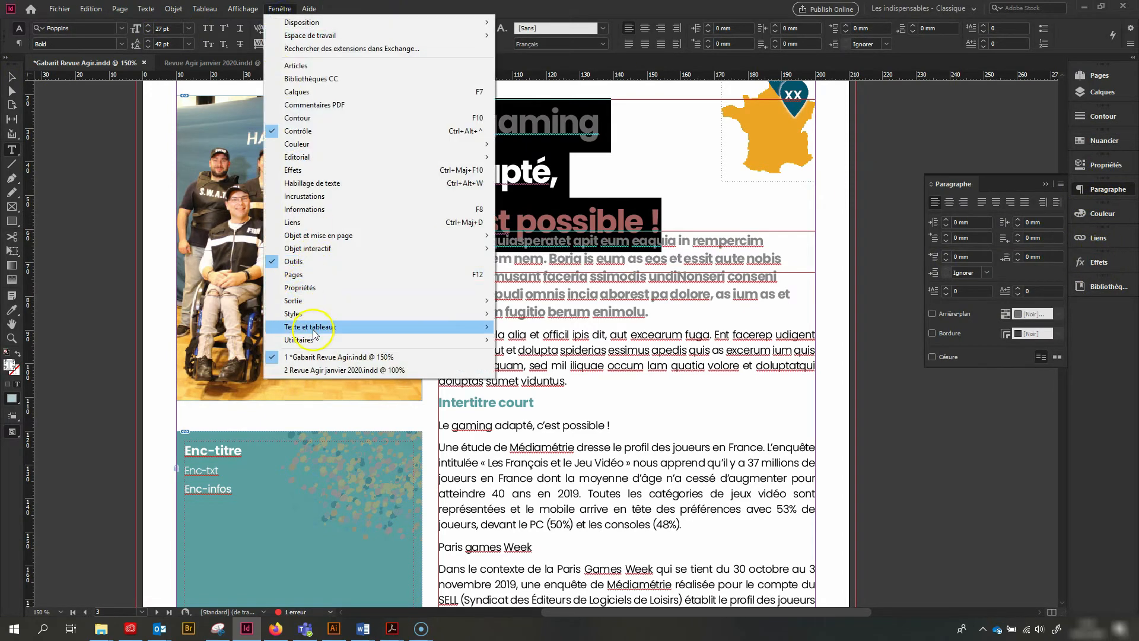
mouse_move(315, 328)
left_click(568, 341)
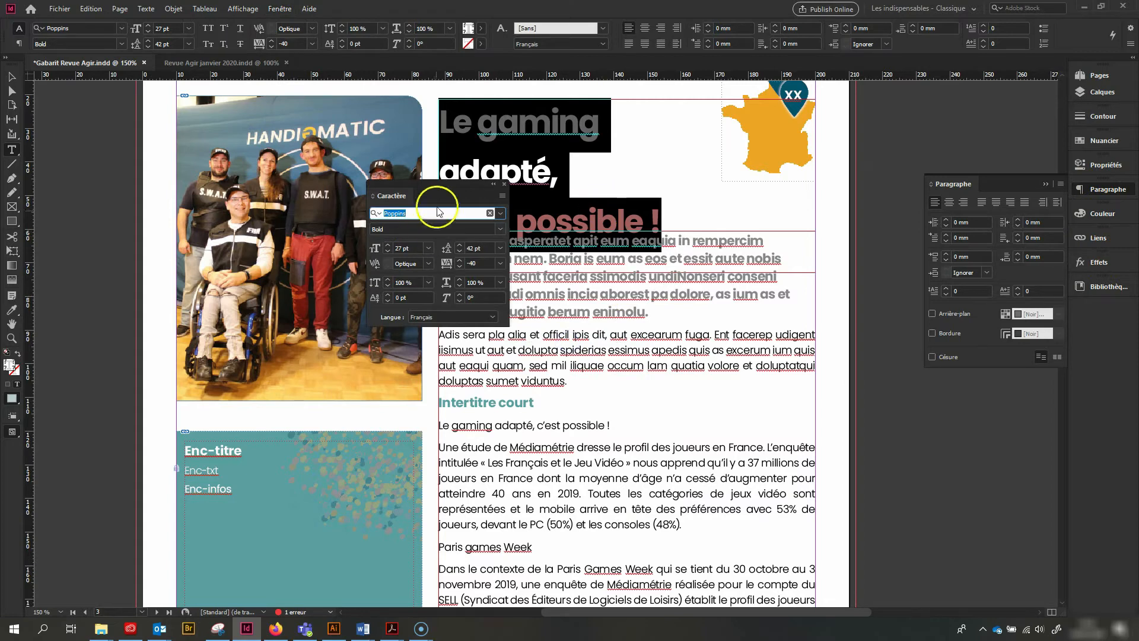
left_click_drag(439, 188, 1106, 313)
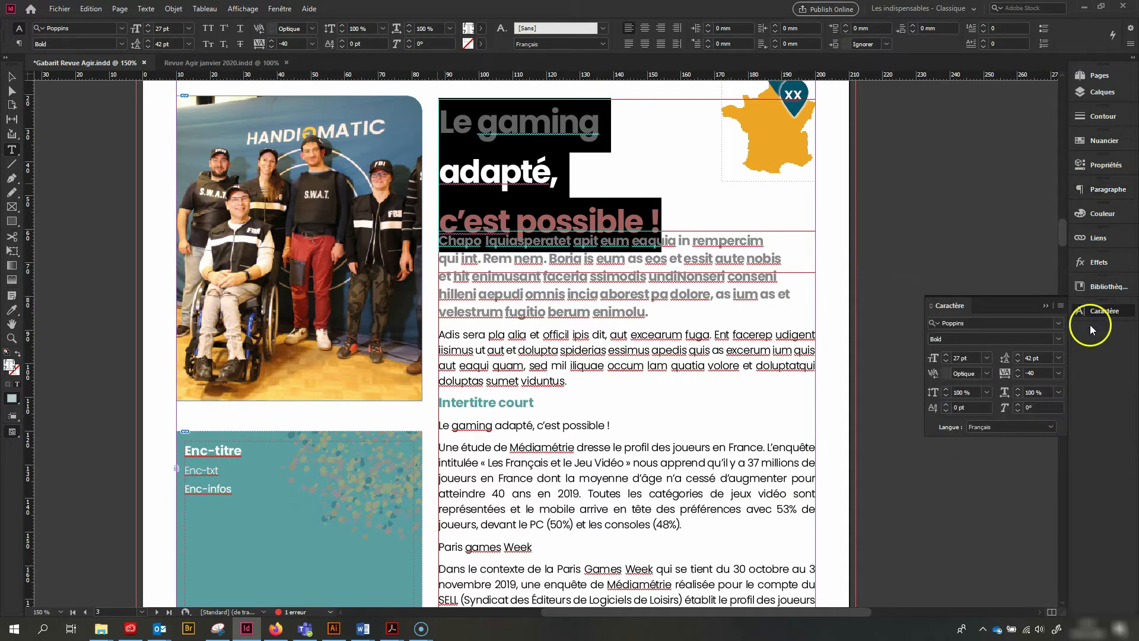
Set the article title's leading to 32 pt
left_click(1019, 362)
left_click(1019, 362)
left_click(1018, 361)
left_click(1018, 362)
left_click(1018, 362)
left_click(1018, 362)
left_click(1019, 362)
left_click(1018, 362)
left_click(1019, 362)
left_click(1018, 362)
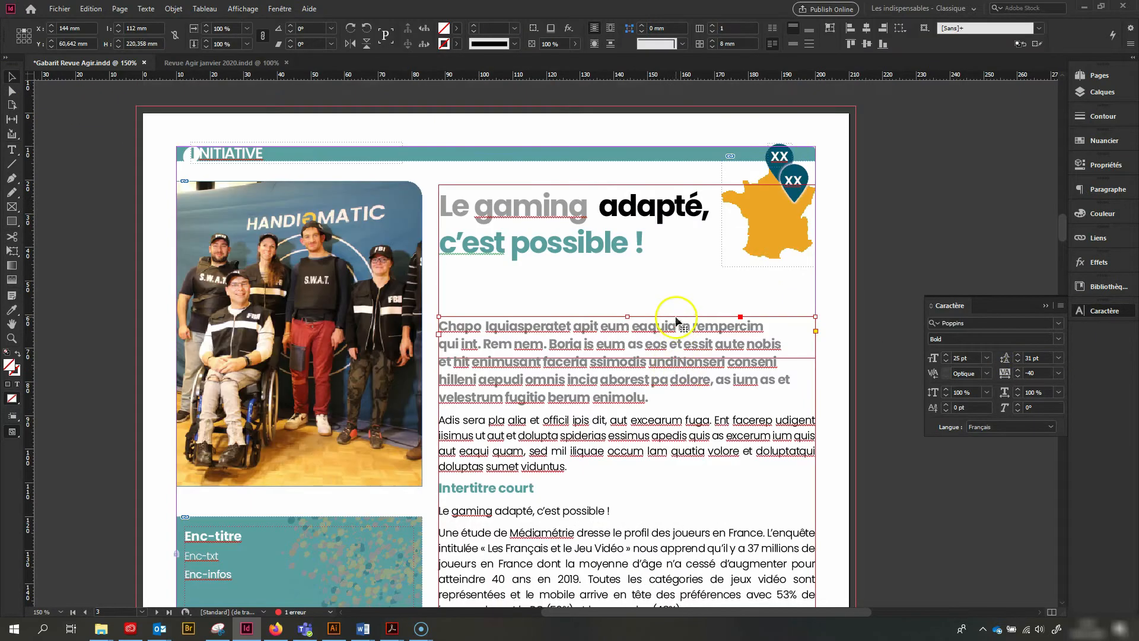
Shorten the title's text frame to fit its three lines and move the article text frame up to Y 52.861 mm
left_click(674, 304)
left_click_drag(625, 356, 627, 266)
left_click(630, 347)
left_click_drag(631, 366, 629, 341)
Copy the Intertitre court formatting onto the "Paris games Week" and "L’âge d’un joueur ?" subheadings with the Eyedropper
scroll(629, 343, "down", 5)
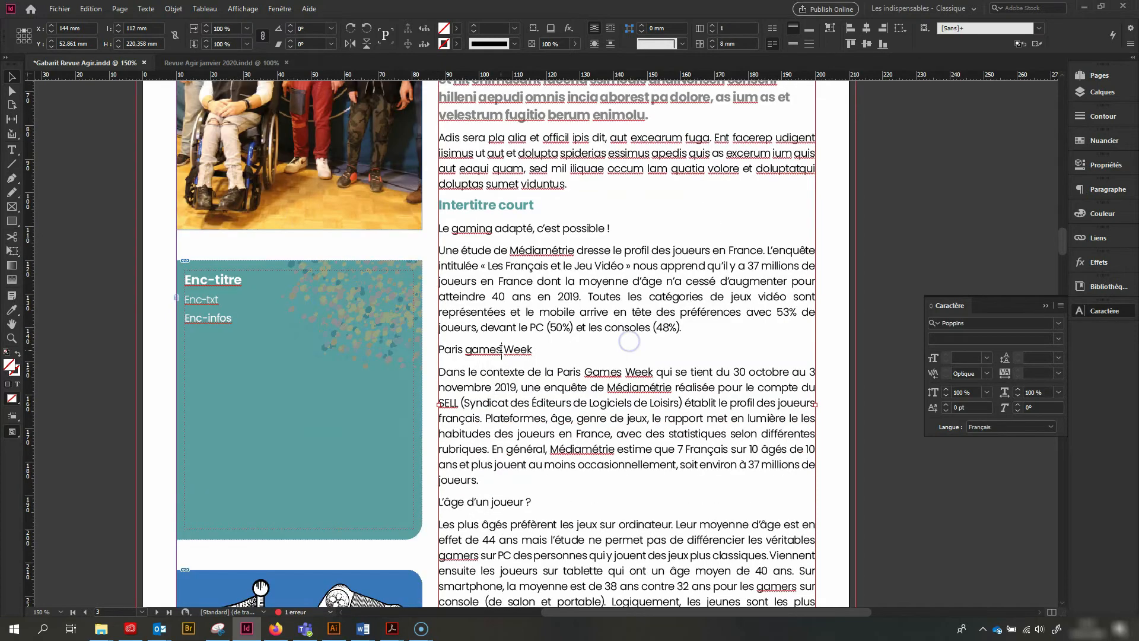
triple_click(502, 350)
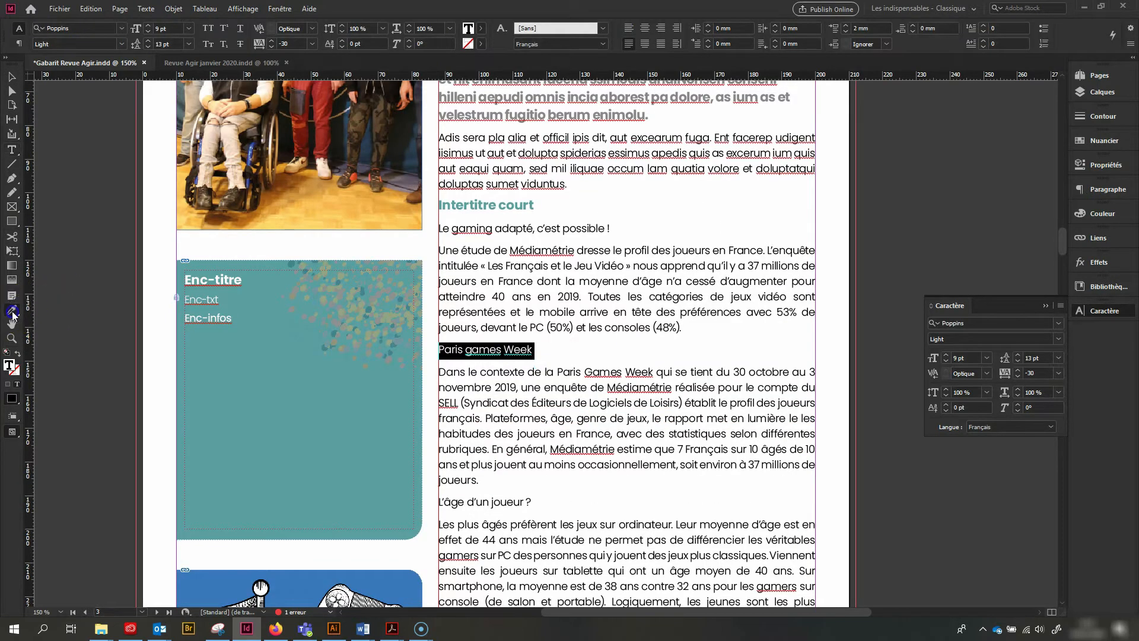
left_click(485, 200)
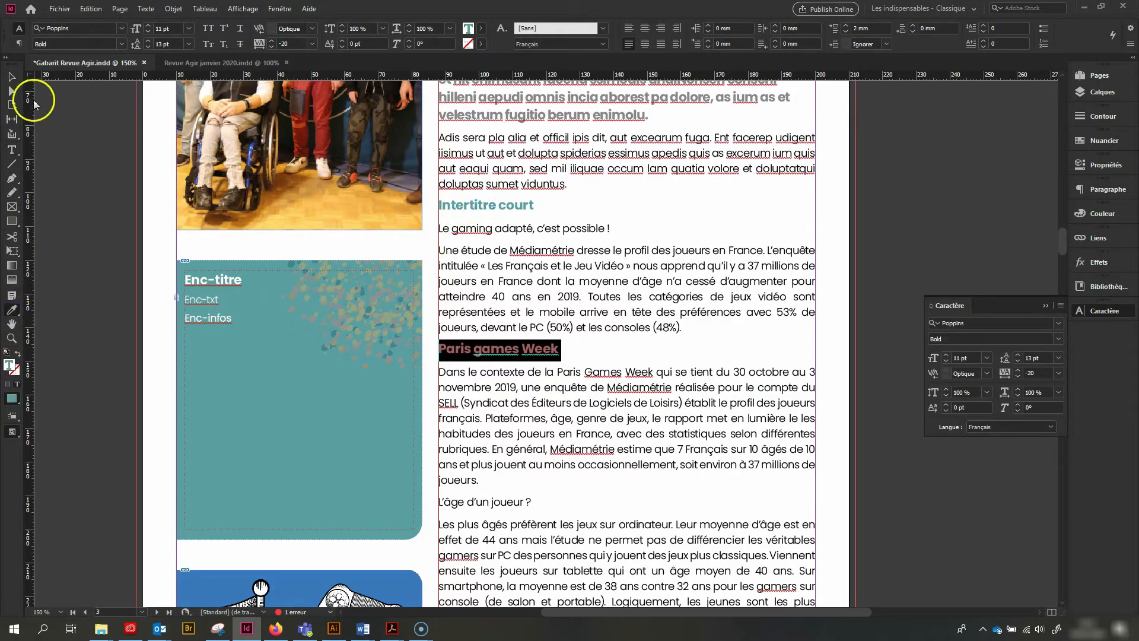
left_click(11, 76)
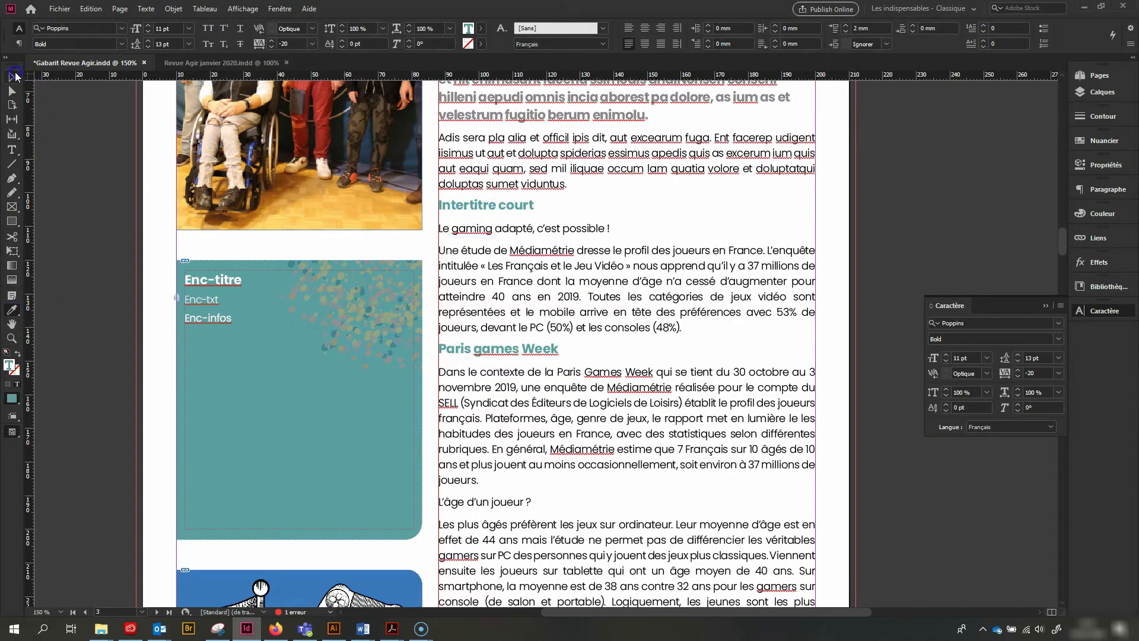
triple_click(492, 501)
left_click(11, 309)
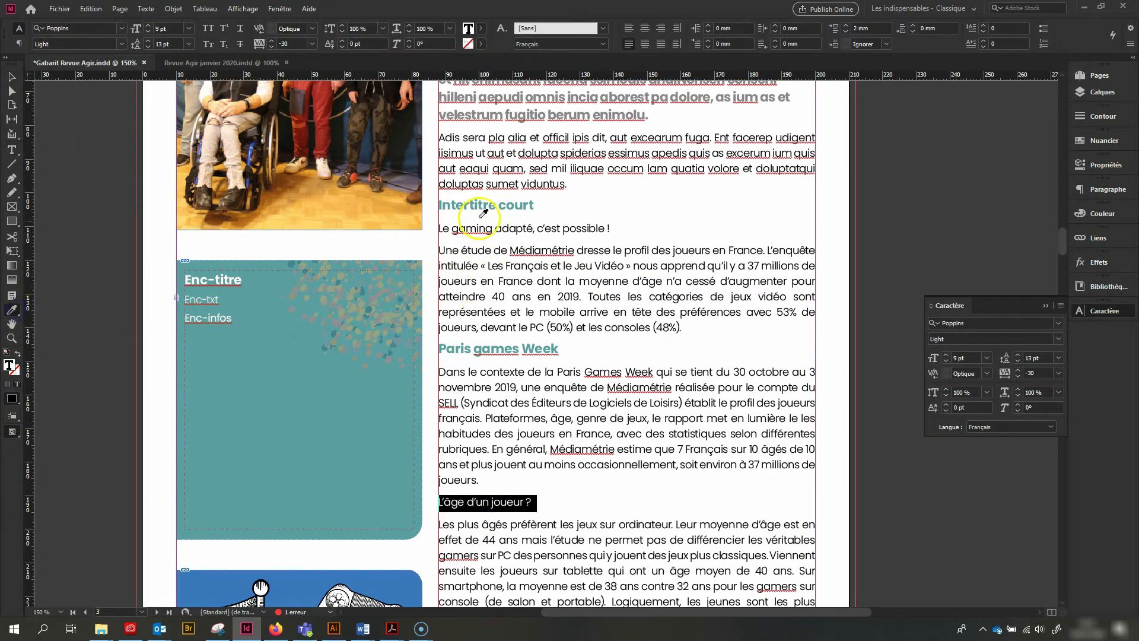
left_click(472, 204)
left_click(13, 77)
Delete the repeated title line, the Intertitre court placeholder and the "Adis sera" placeholder paragraph from the article
scroll(333, 321, "up", 3)
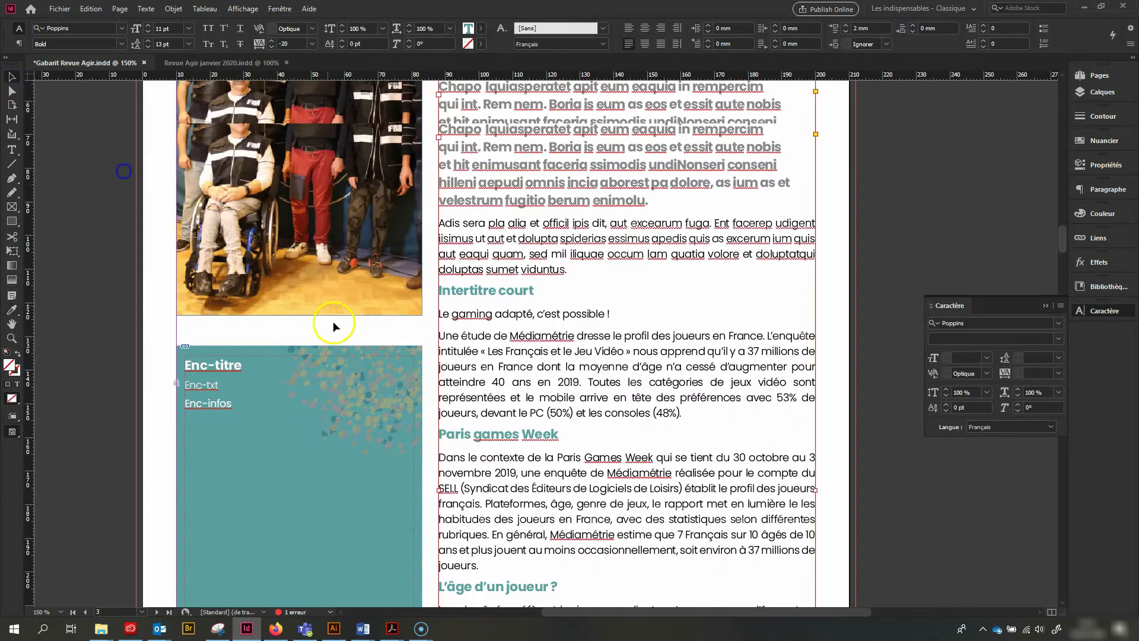
double_click(619, 312)
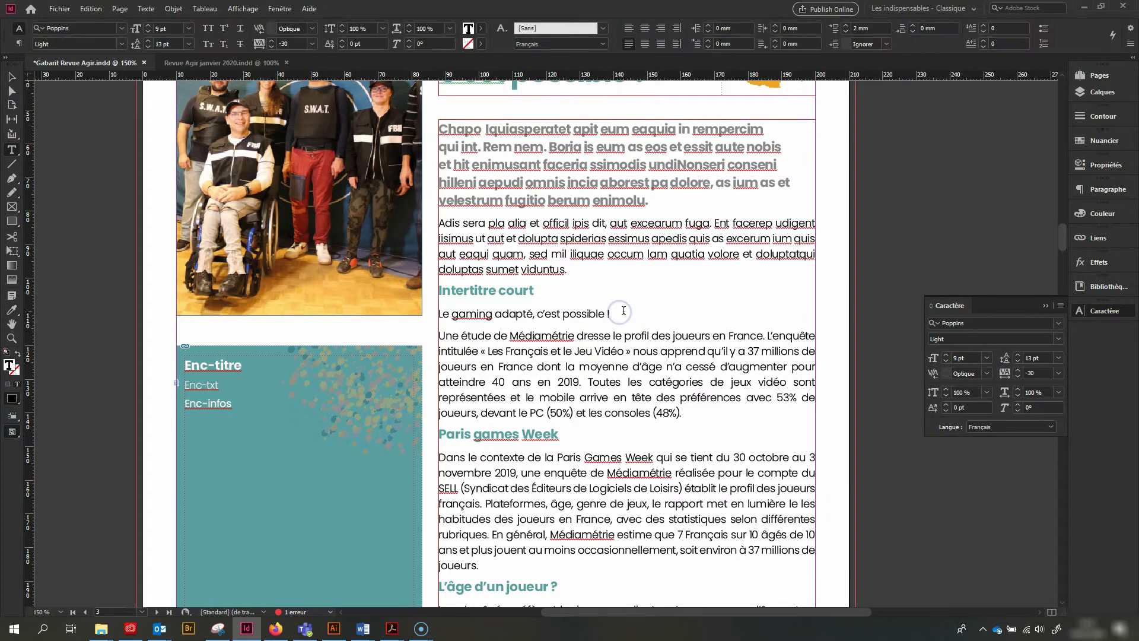
left_click_drag(619, 312, 431, 297)
key("BackSpace")
left_click_drag(560, 270, 419, 229)
key("BackSpace")
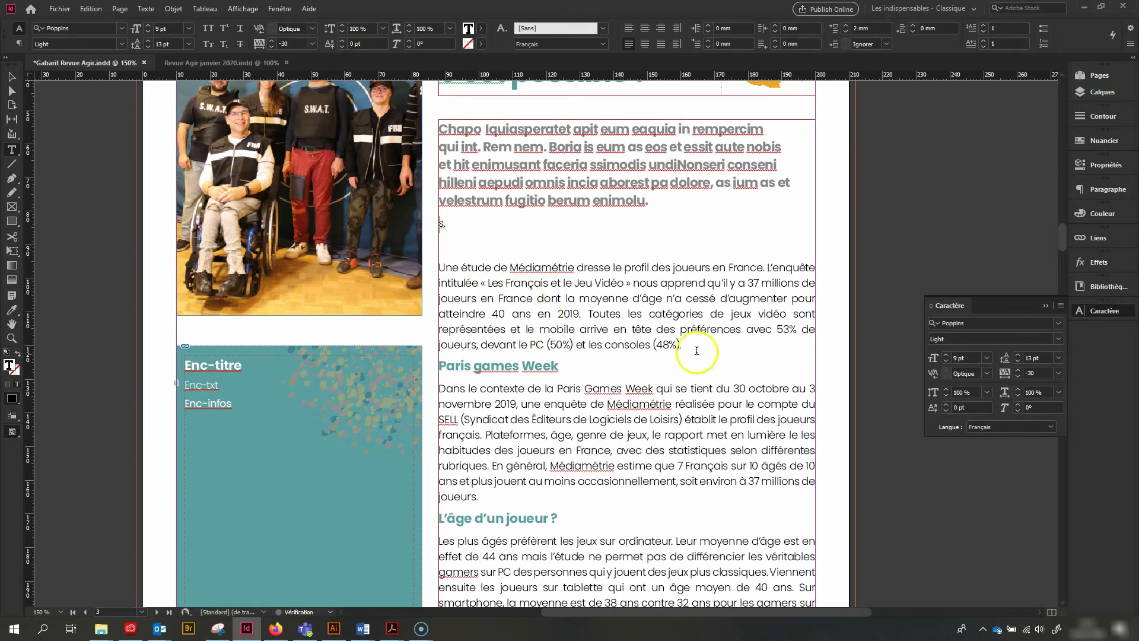
Apply the placeholder Chapo's formatting to the "Une étude de Médiamétrie" paragraph with the Eyedropper
left_click_drag(682, 346, 351, 267)
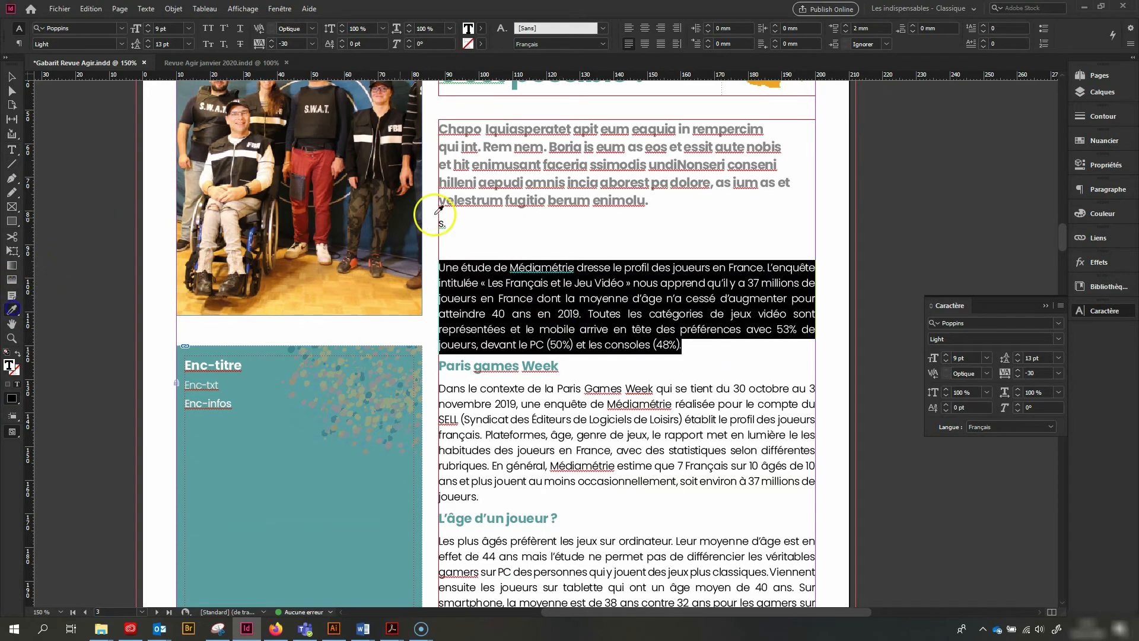
left_click(513, 177)
left_click(11, 77)
Delete the placeholder Chapo and the leftover characters above the "Une étude de Médiamétrie" introduction
double_click(526, 220)
left_click_drag(487, 224, 423, 131)
key("BackSpace")
key("Delete")
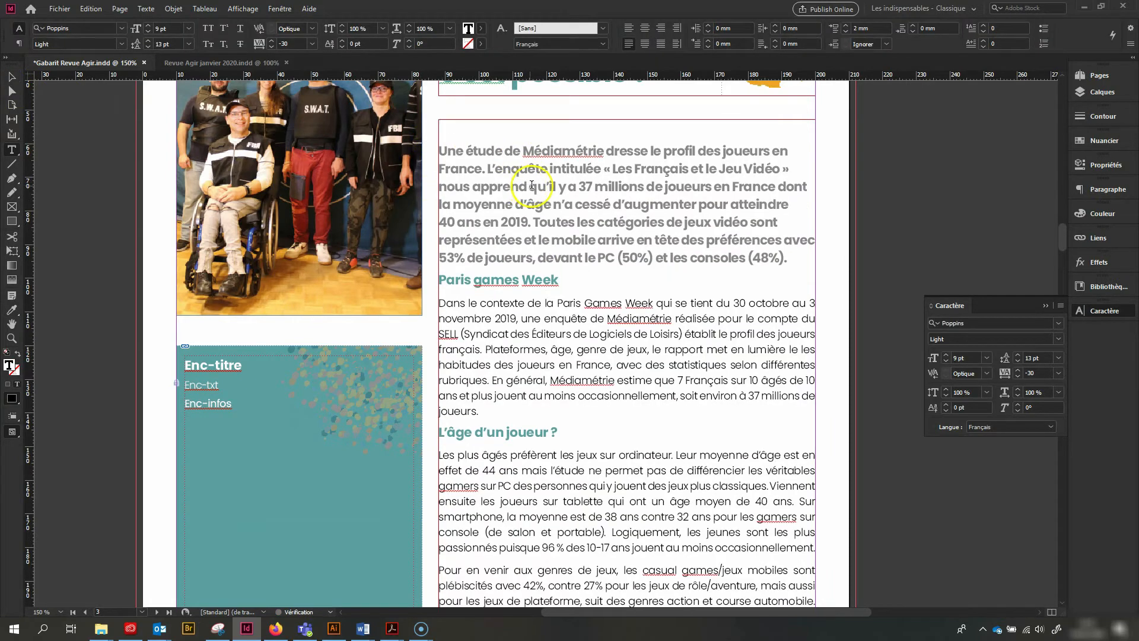
Delete the space between “Vidéo” and the closing guillemet in the article's introduction
key("Delete")
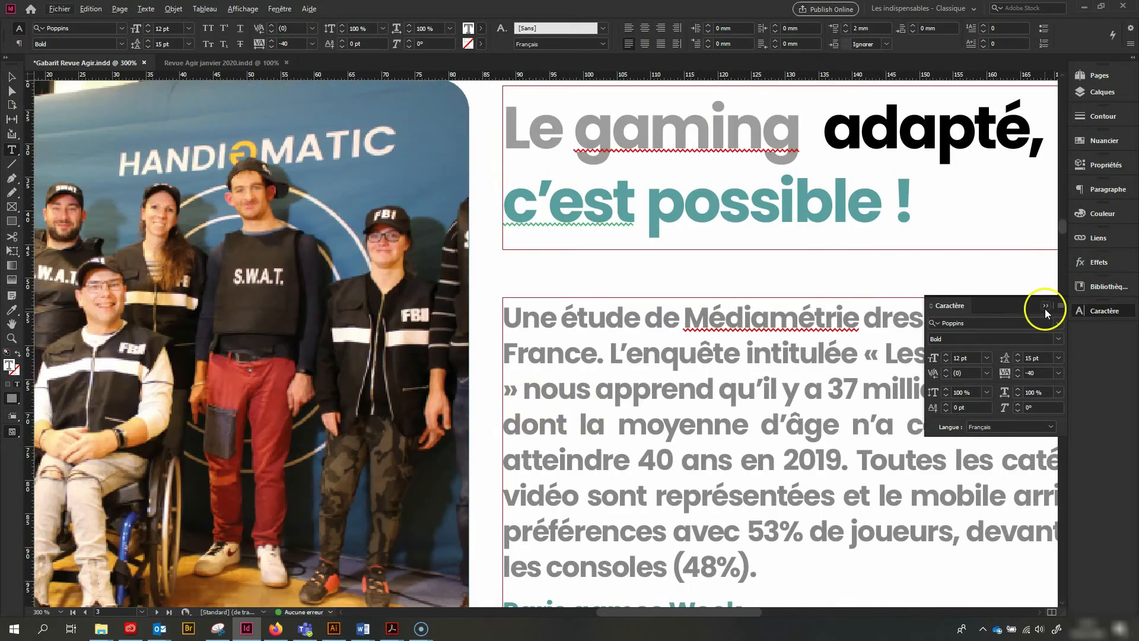
left_click(1045, 306)
left_click_drag(746, 615, 792, 618)
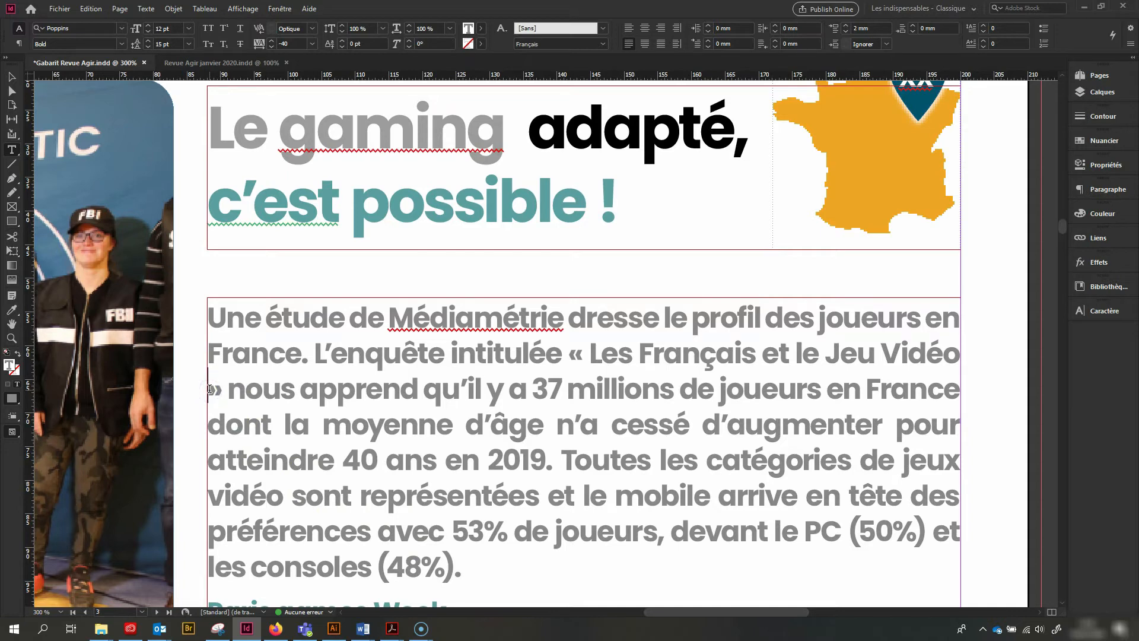
left_click(210, 389)
key("BackSpace")
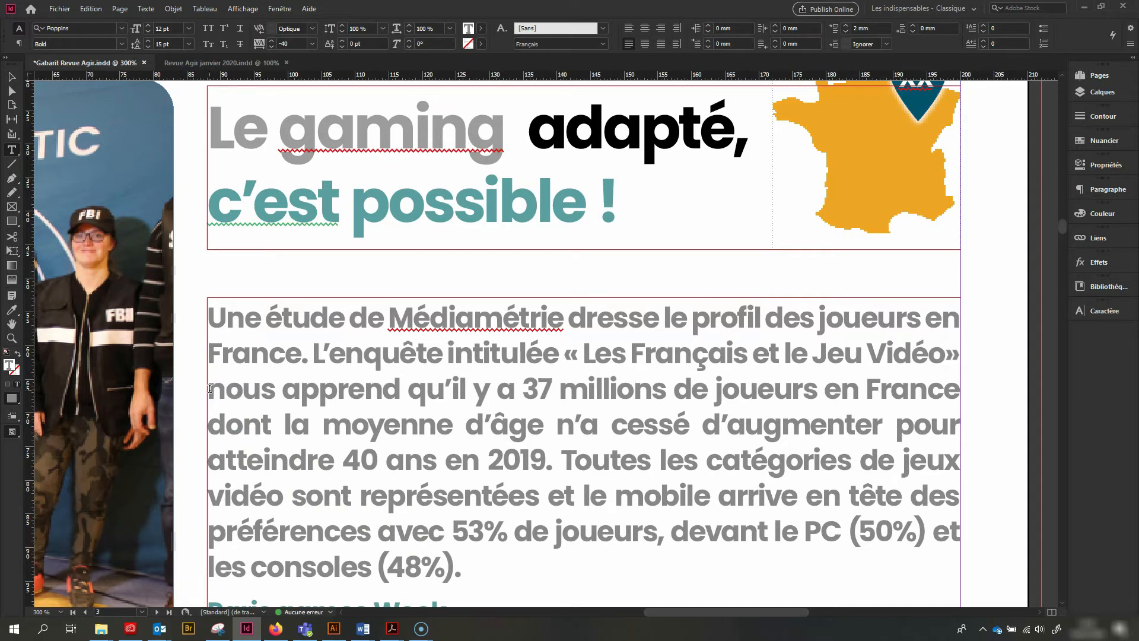
Insert a special space character between “Vidéo” and the closing guillemet to keep both on the same line
key("ctrl+alt+shift+m")
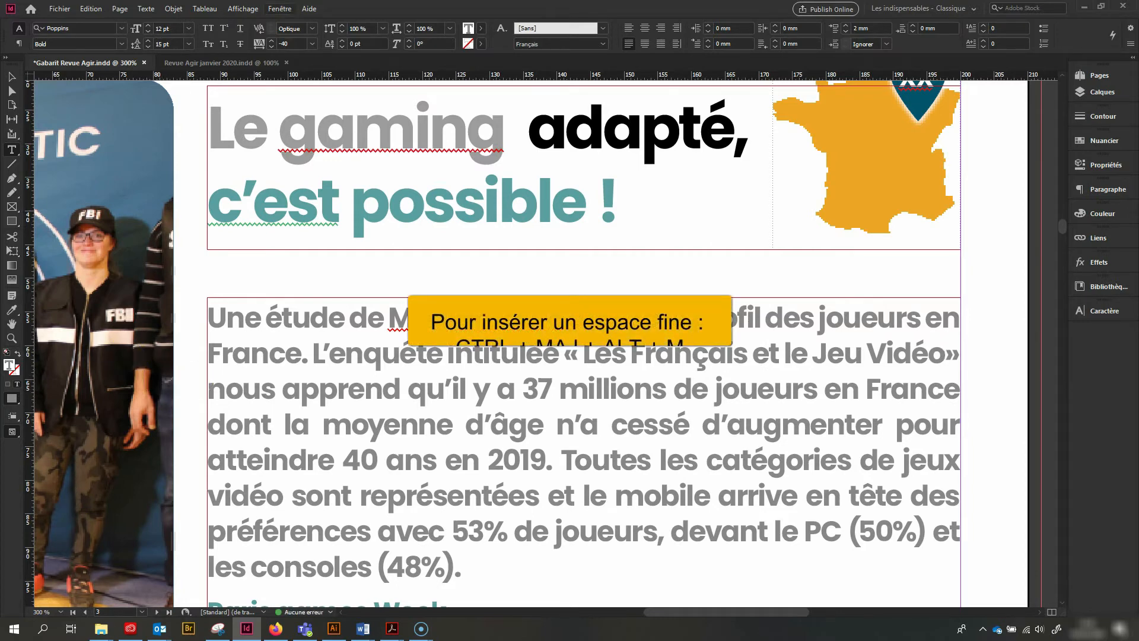
left_click(138, 9)
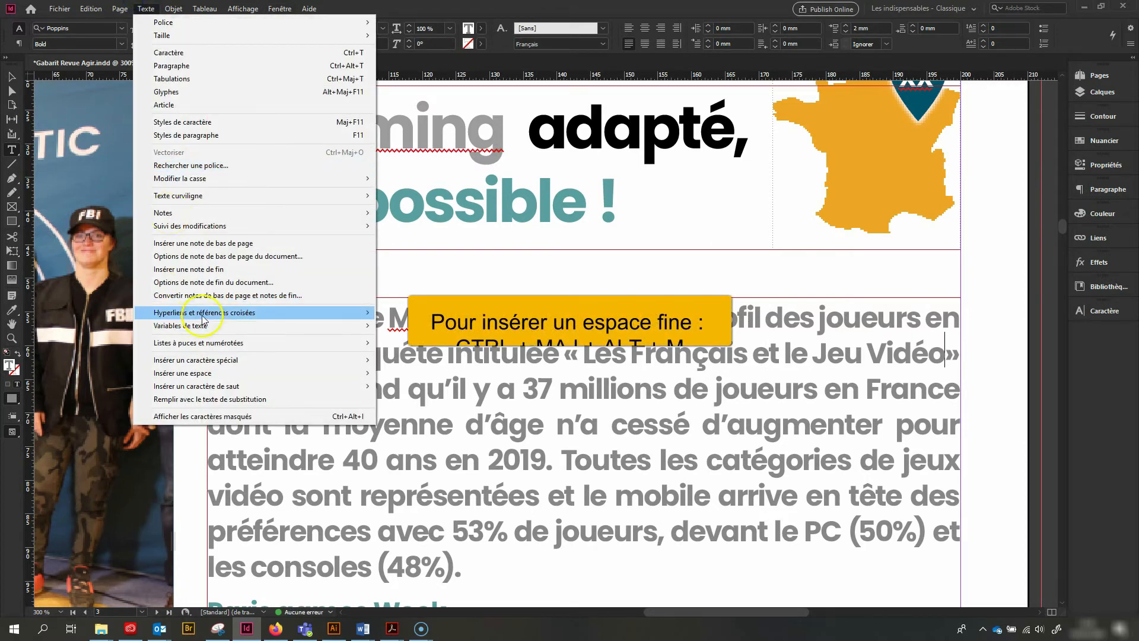
mouse_move(209, 359)
mouse_move(418, 360)
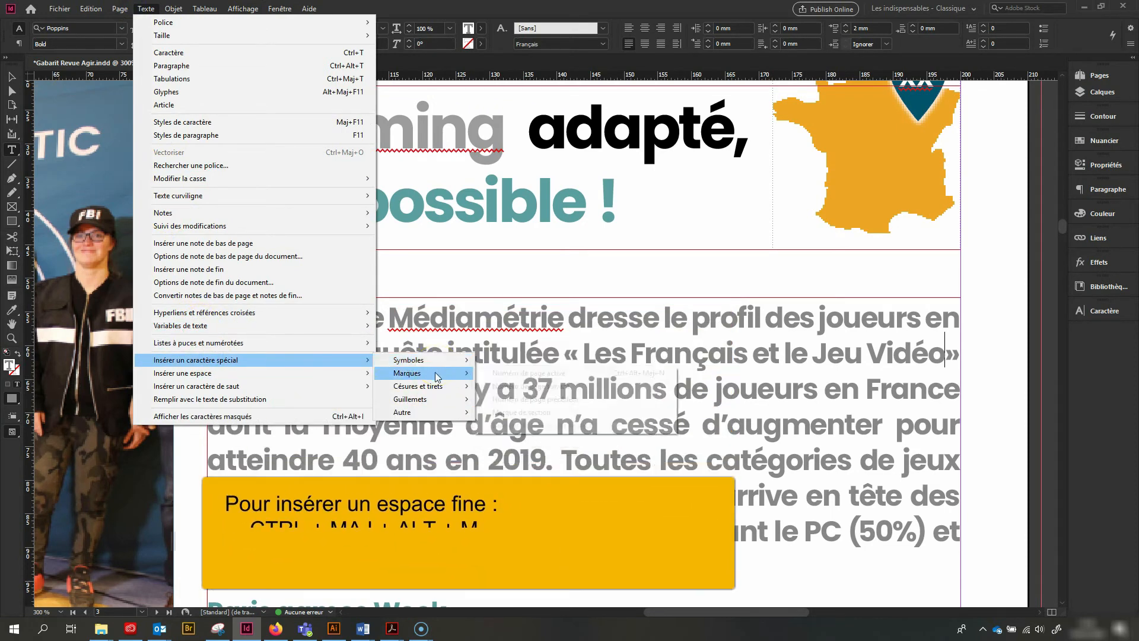
left_click(426, 399)
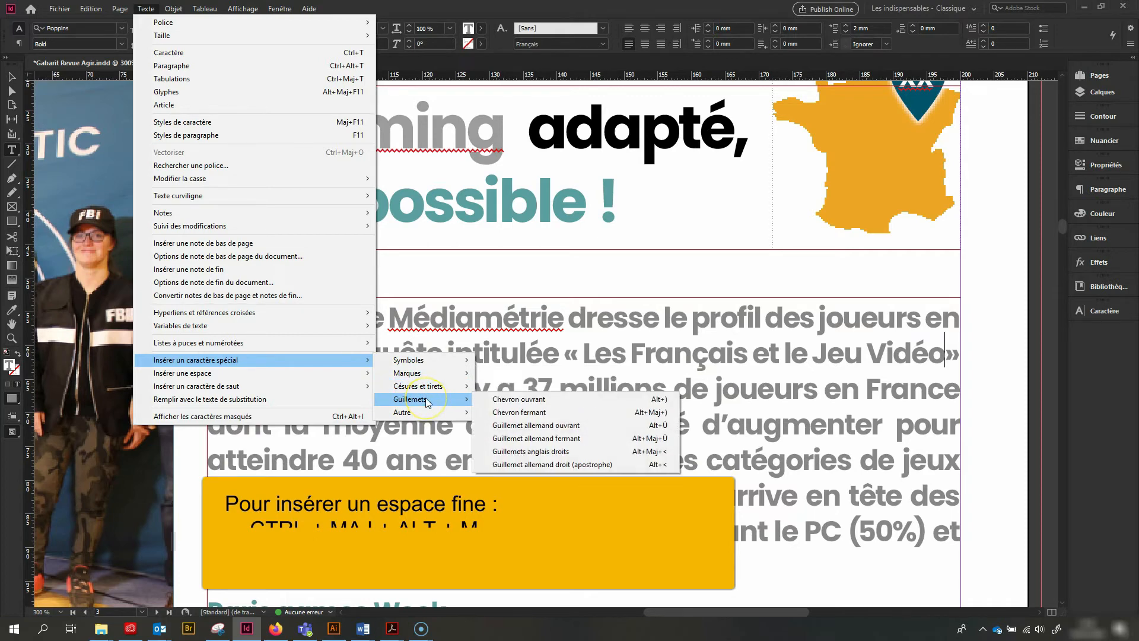
left_click(422, 411)
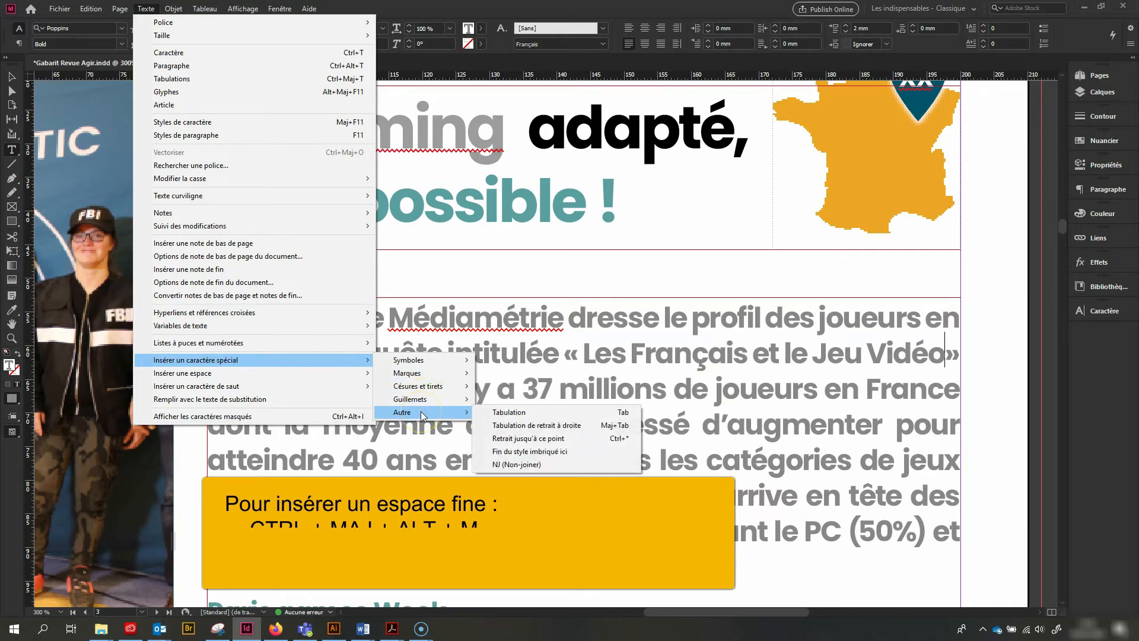
left_click(202, 373)
left_click(437, 387)
left_click(434, 404)
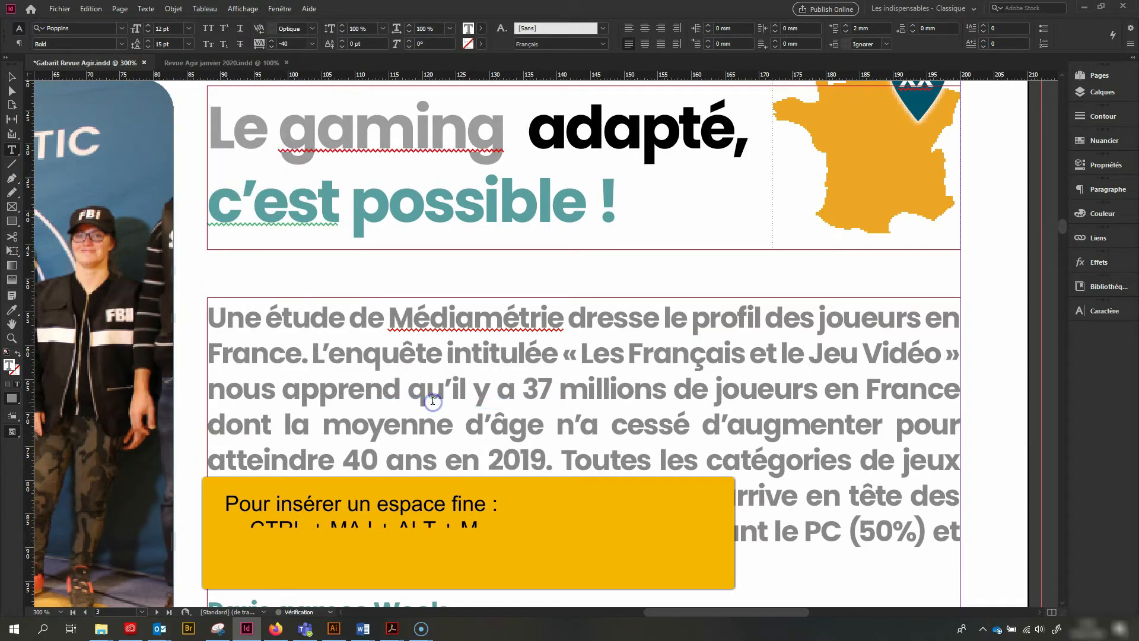
left_click(591, 350)
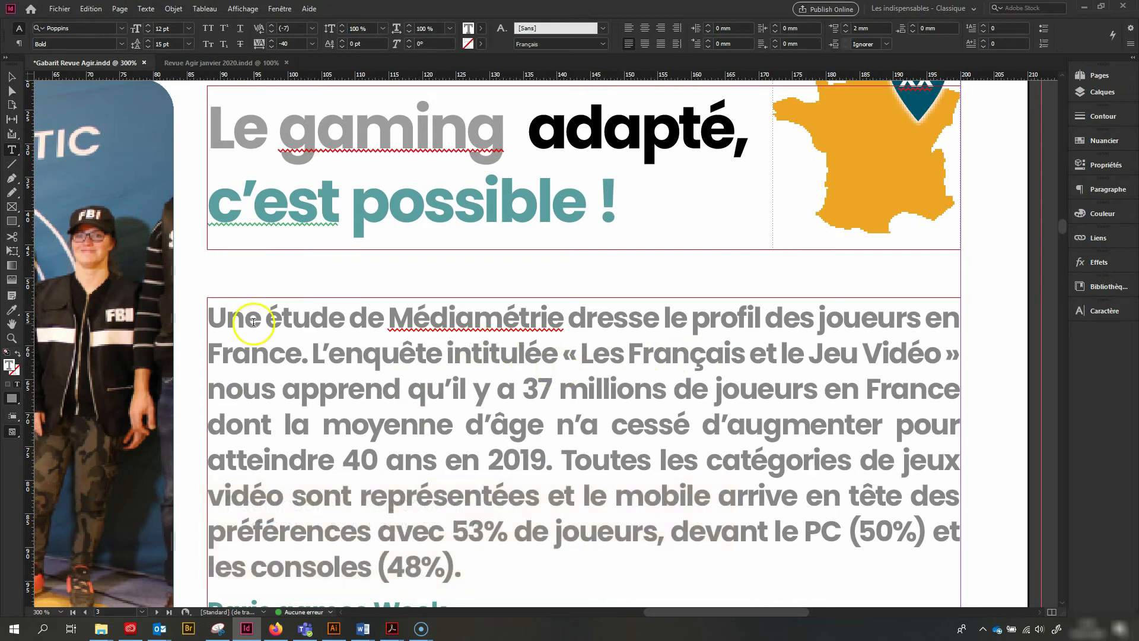
Try a 4 mm space before the article's subheadings and body paragraphs, and restore the 2 mm spacing
key("ctrl+minus")
key("ctrl+minus")
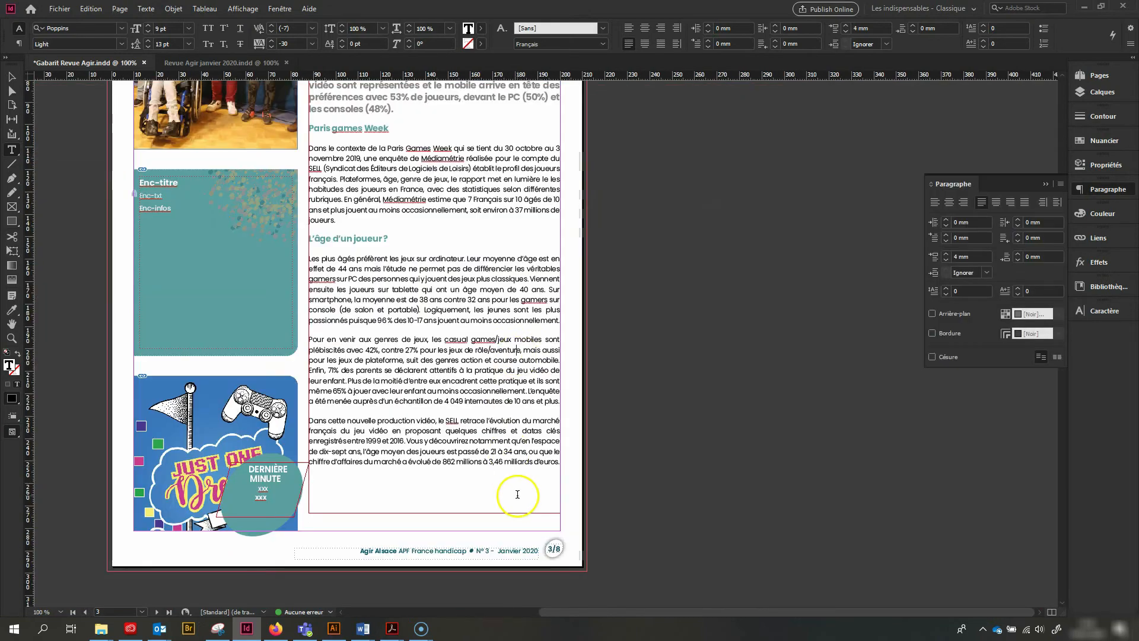
left_click_drag(521, 510, 272, 138)
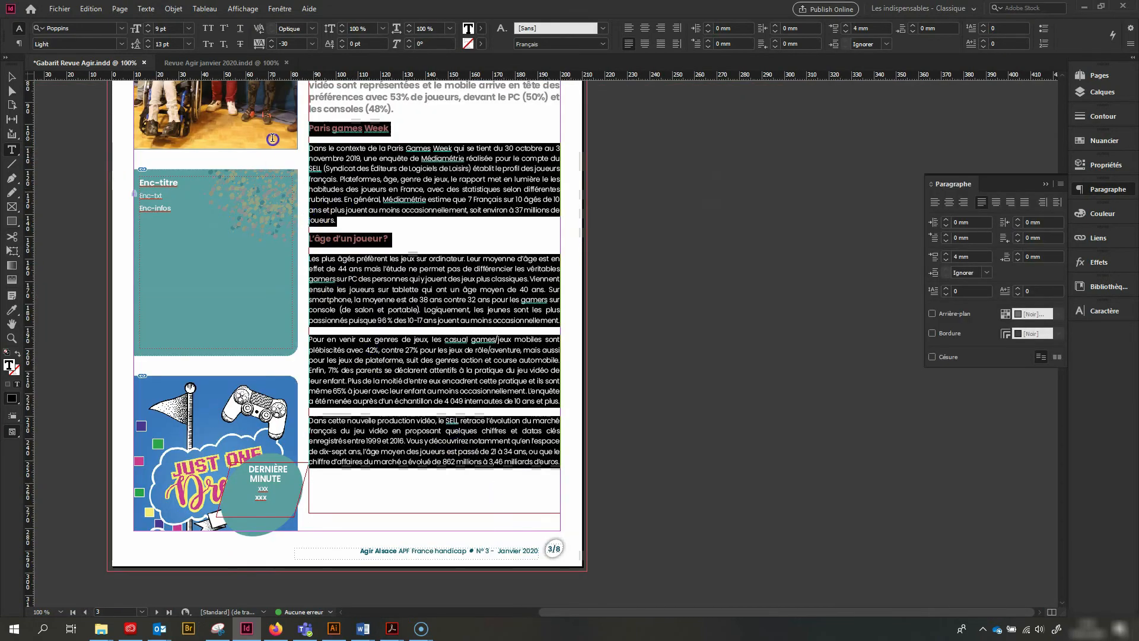
left_click(945, 260)
left_click(945, 260)
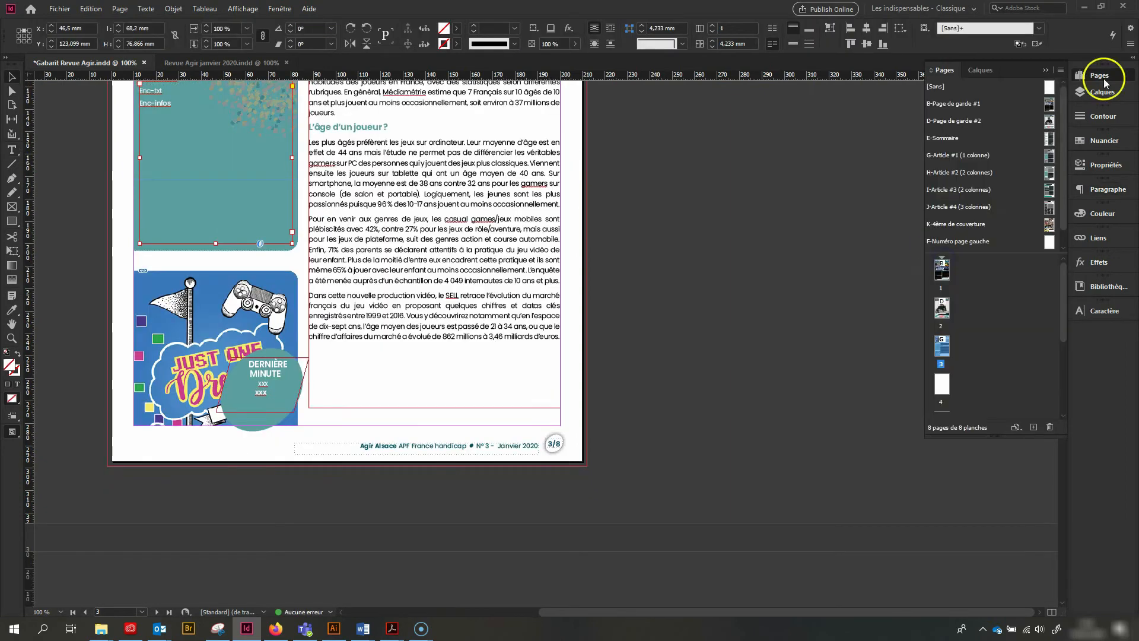
Apply the K-4ème de couverture master to page 4
right_click(943, 387)
left_click(941, 469)
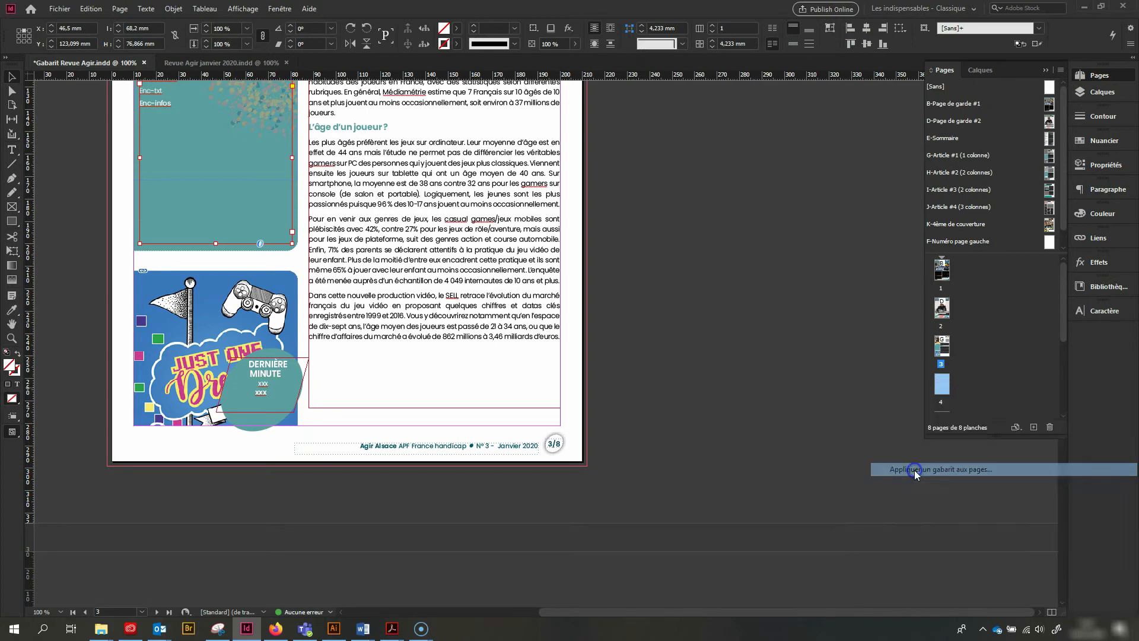
left_click(626, 303)
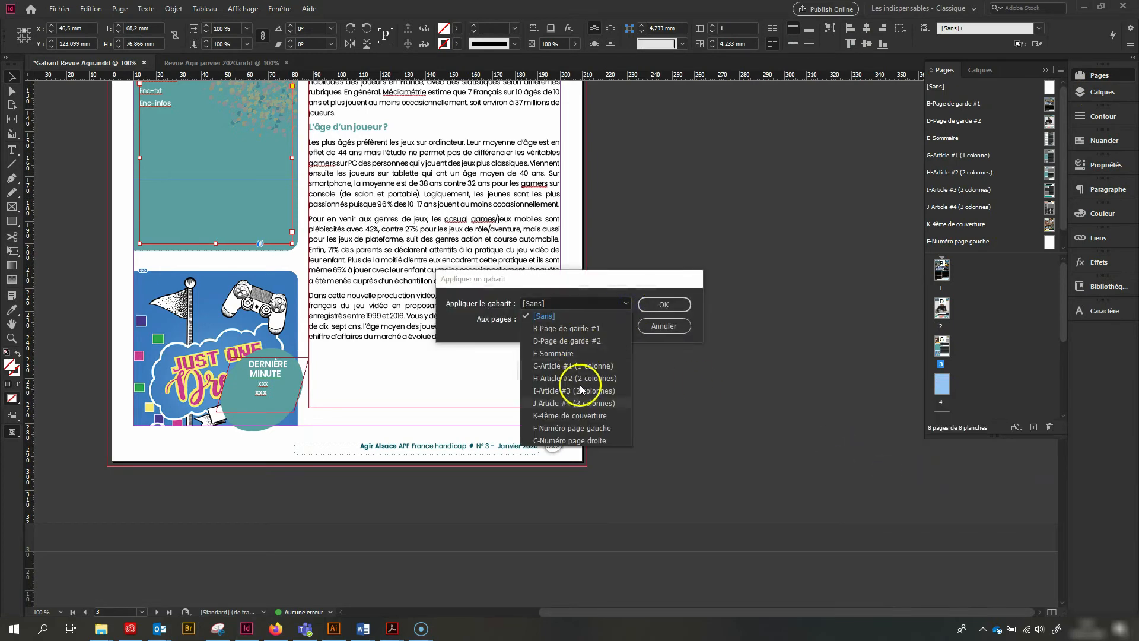
left_click(554, 417)
left_click(664, 305)
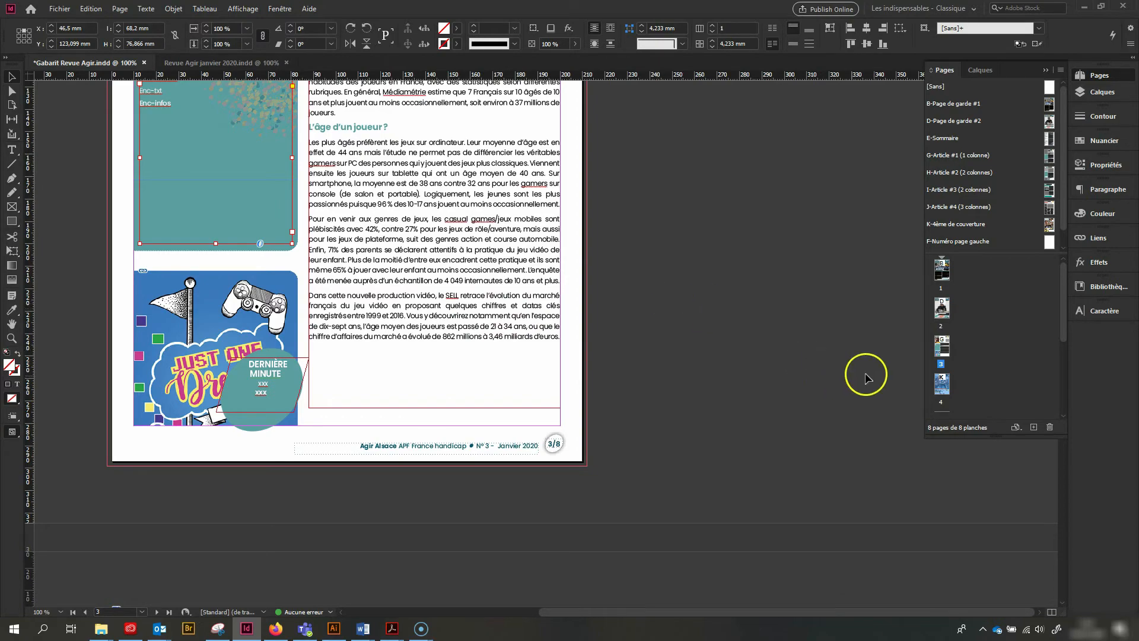
Go to page 4 and examine the editable delegation contact lines in the “Deviens bénévole” text box
double_click(941, 386)
scroll(301, 334, "up", 10)
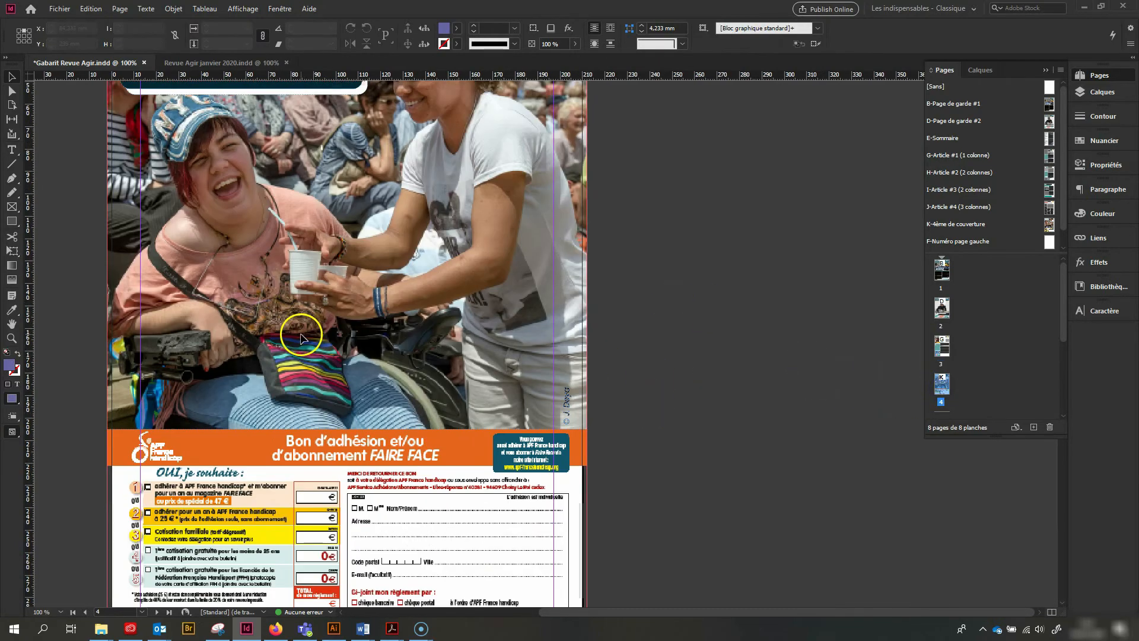
left_click(268, 207)
double_click(277, 233)
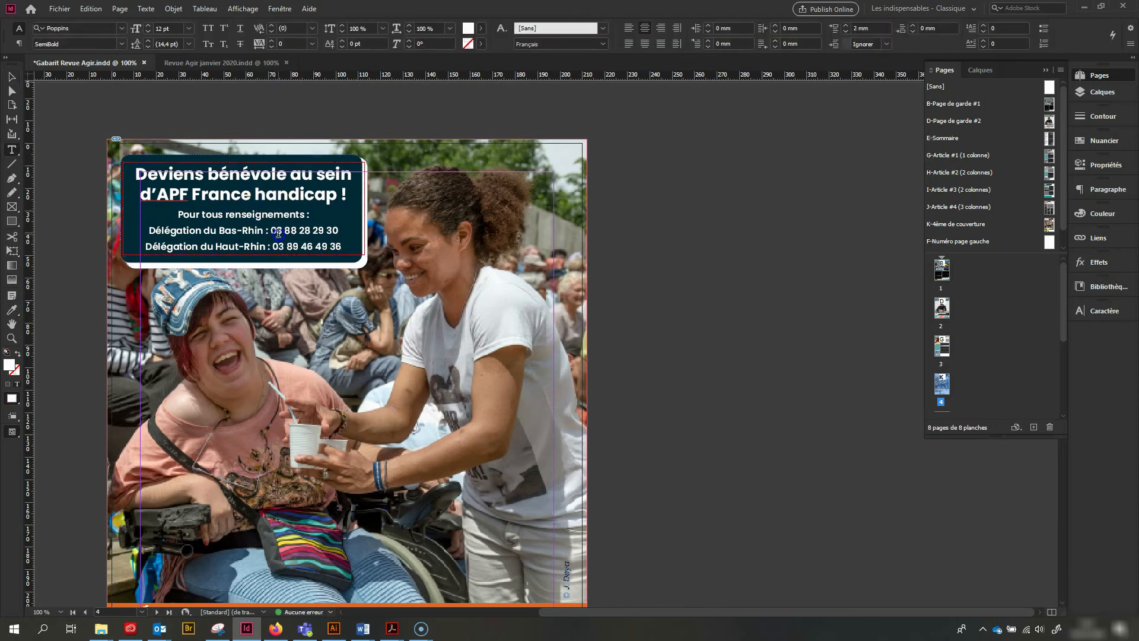
triple_click(298, 230)
triple_click(283, 247)
left_click(13, 76)
Delete the large photo from its frame on the back cover, keeping the empty frame
scroll(446, 350, "down", 3)
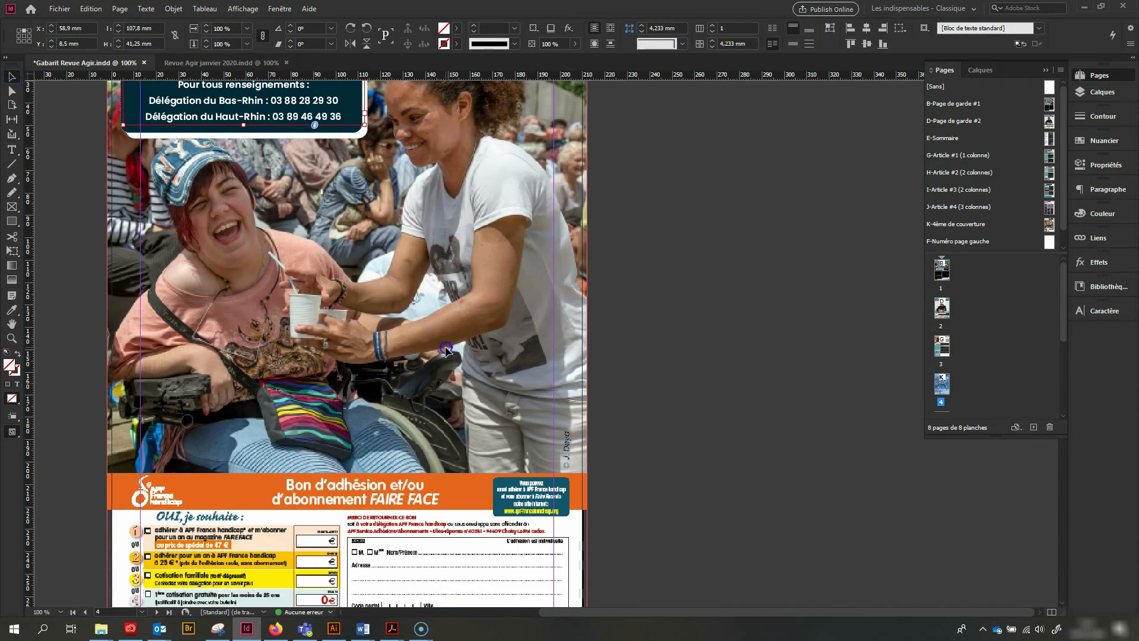
left_click(492, 365, "ctrl+shift")
left_click(582, 460)
double_click(402, 370)
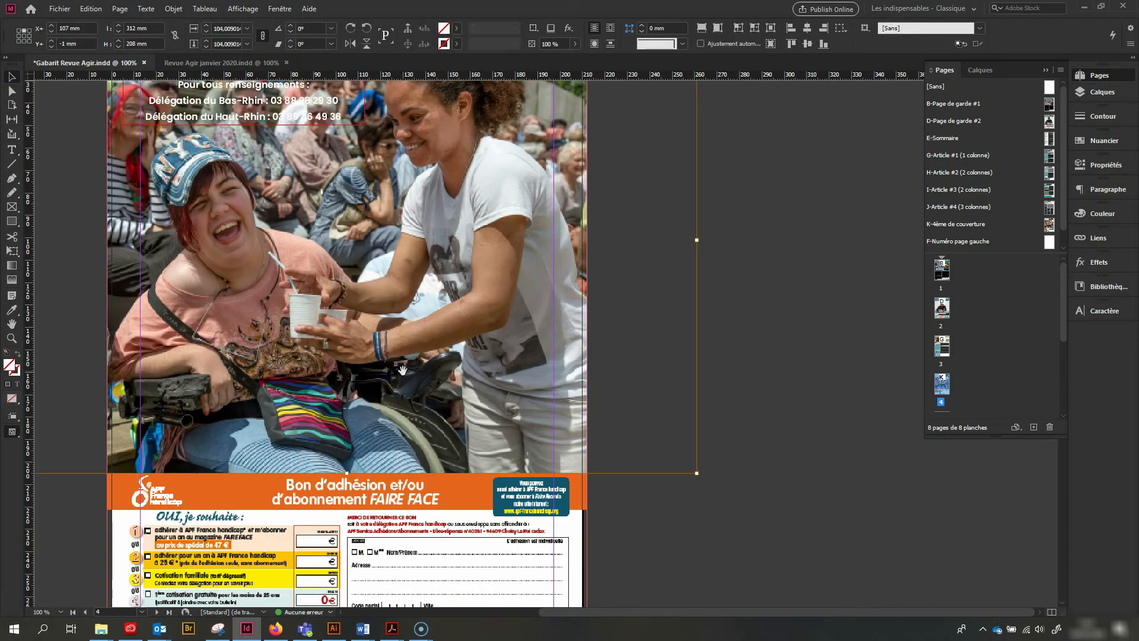
key("Delete")
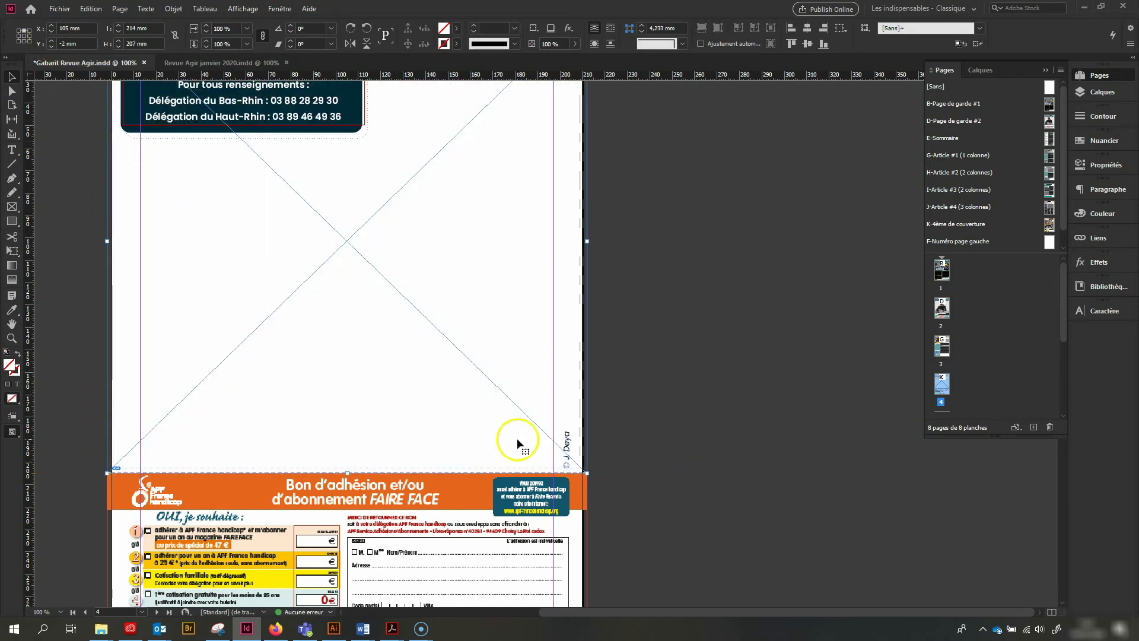
Import the IMG_2986 photo from the à effacer/studio folder into the empty back cover frame
left_click(59, 9)
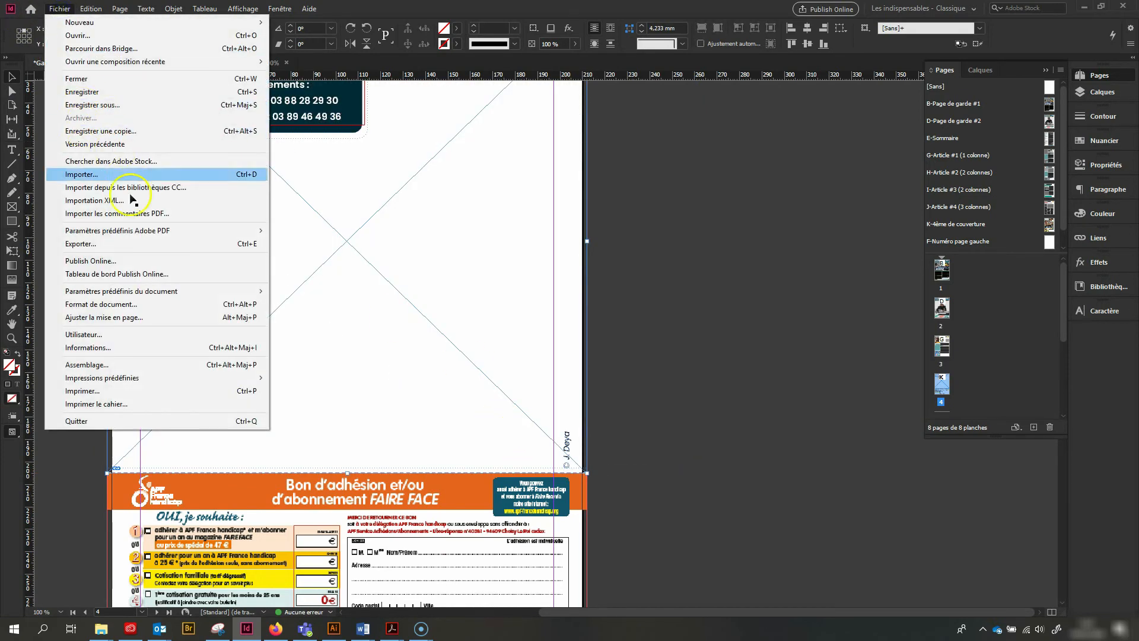
left_click(89, 174)
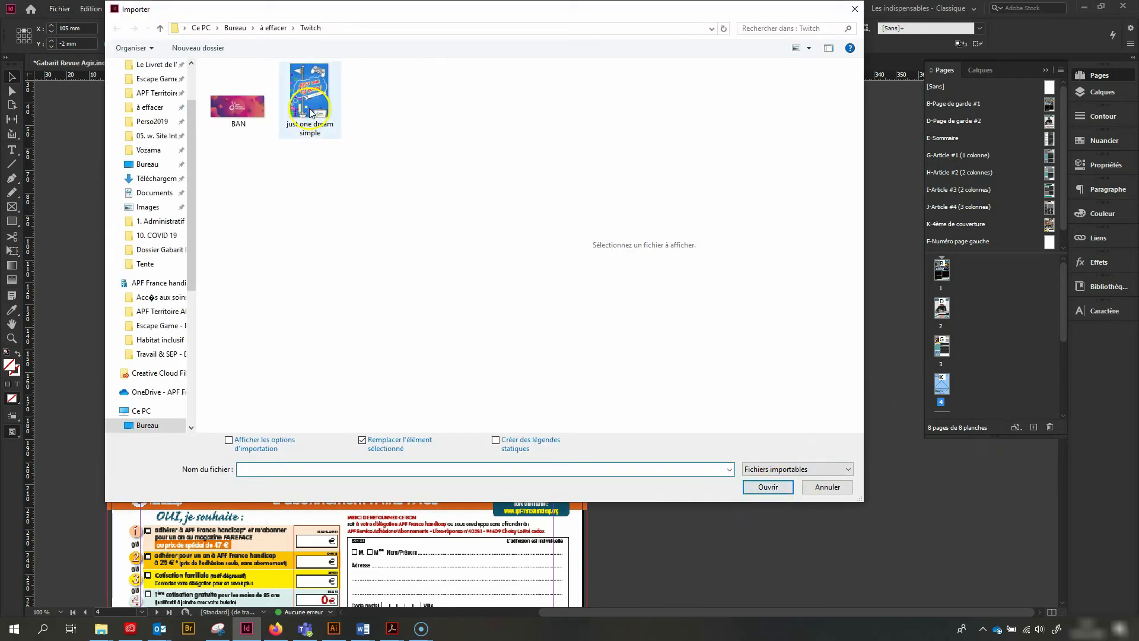
left_click(147, 108)
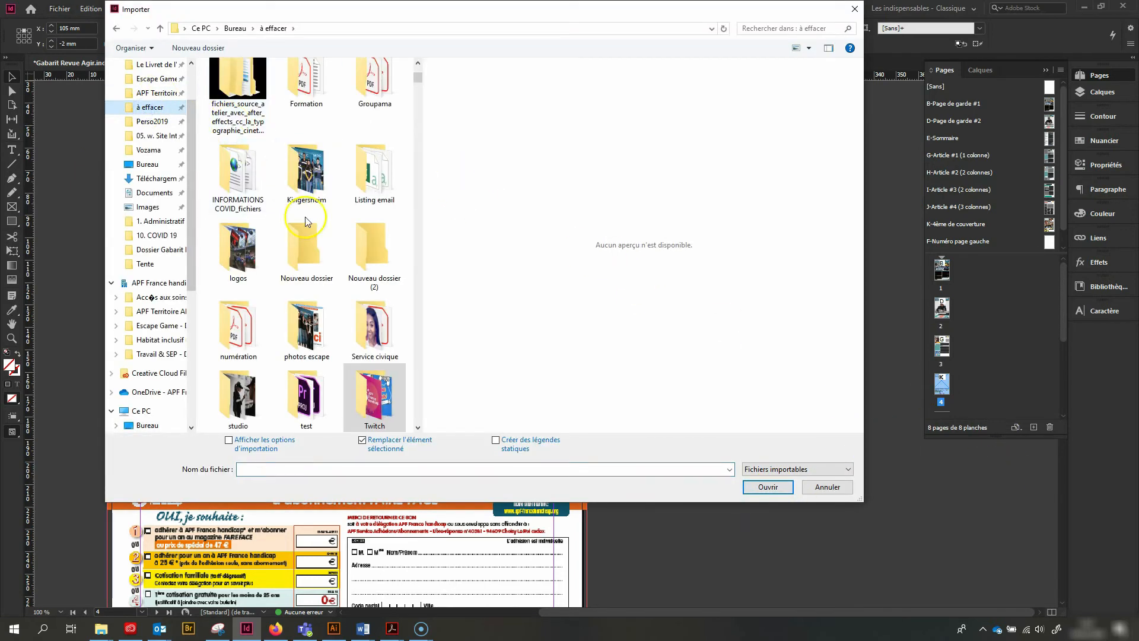
left_click(300, 191)
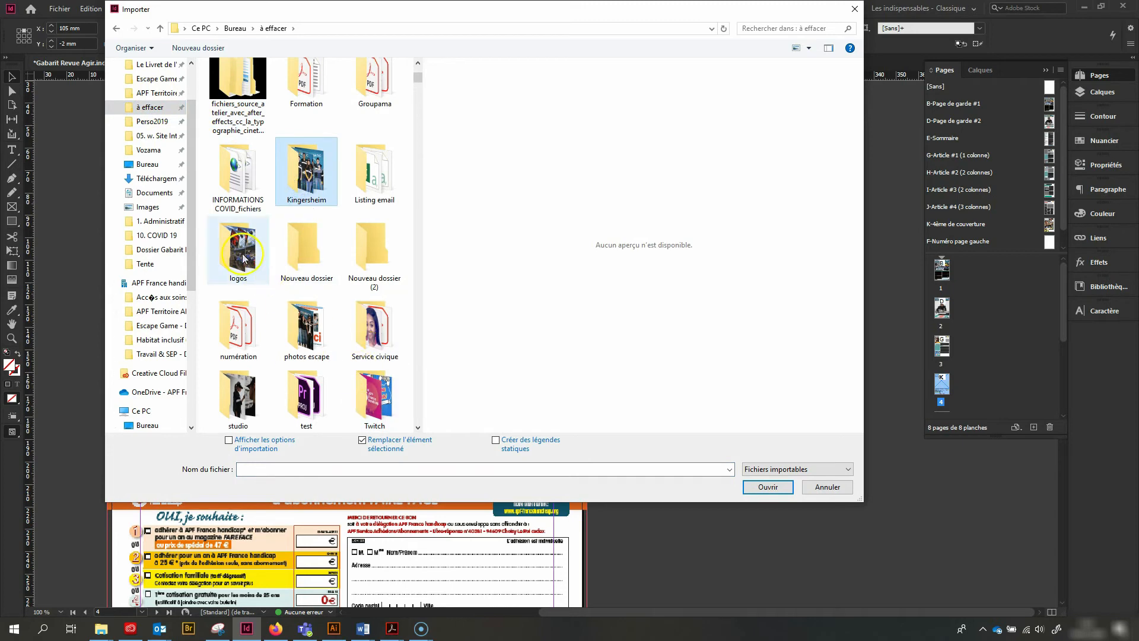
double_click(238, 396)
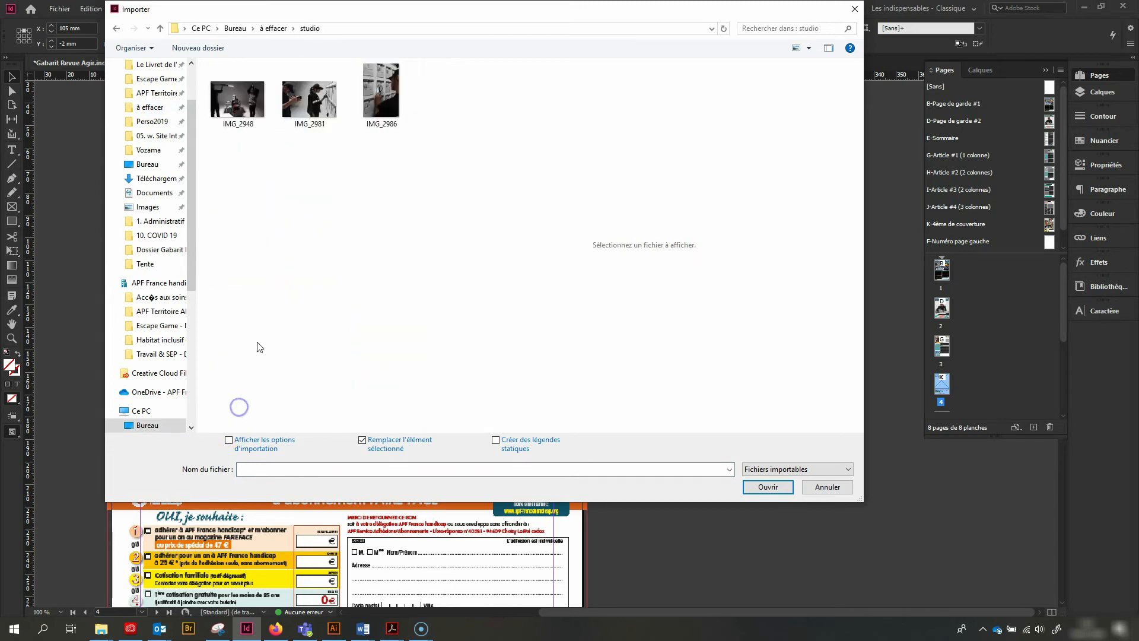
double_click(380, 95)
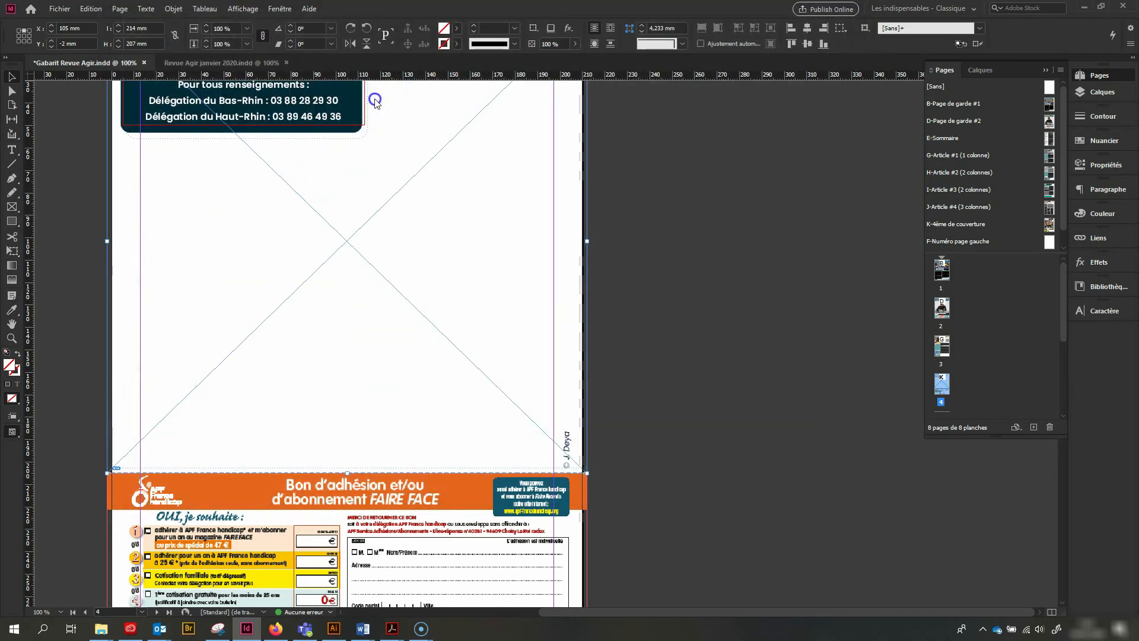
Shorten the photo frame from its upper edge to about 125 mm high to uncover the dark text background
key("ctrl+minus")
key("ctrl+minus")
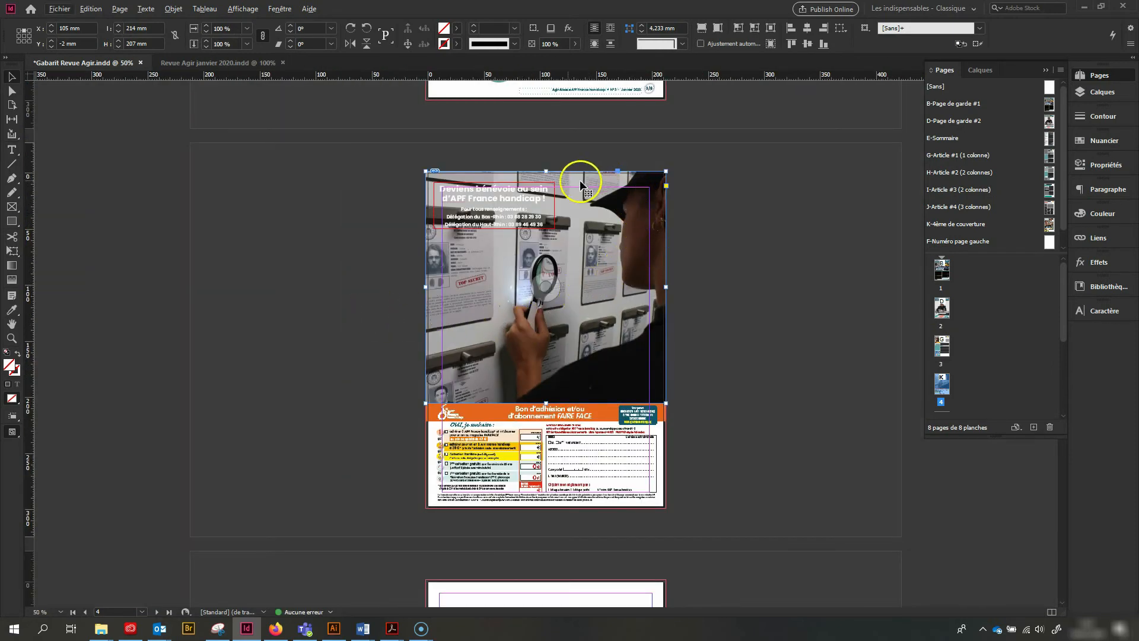
left_click_drag(546, 171, 539, 264)
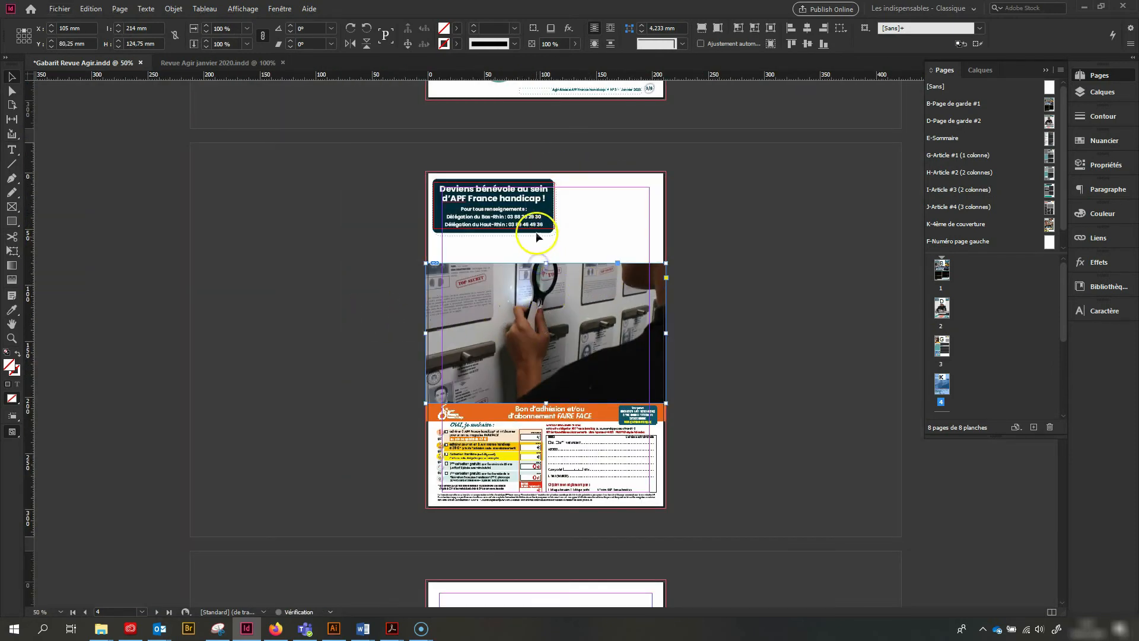
left_click(548, 179, "shift")
left_click(628, 224)
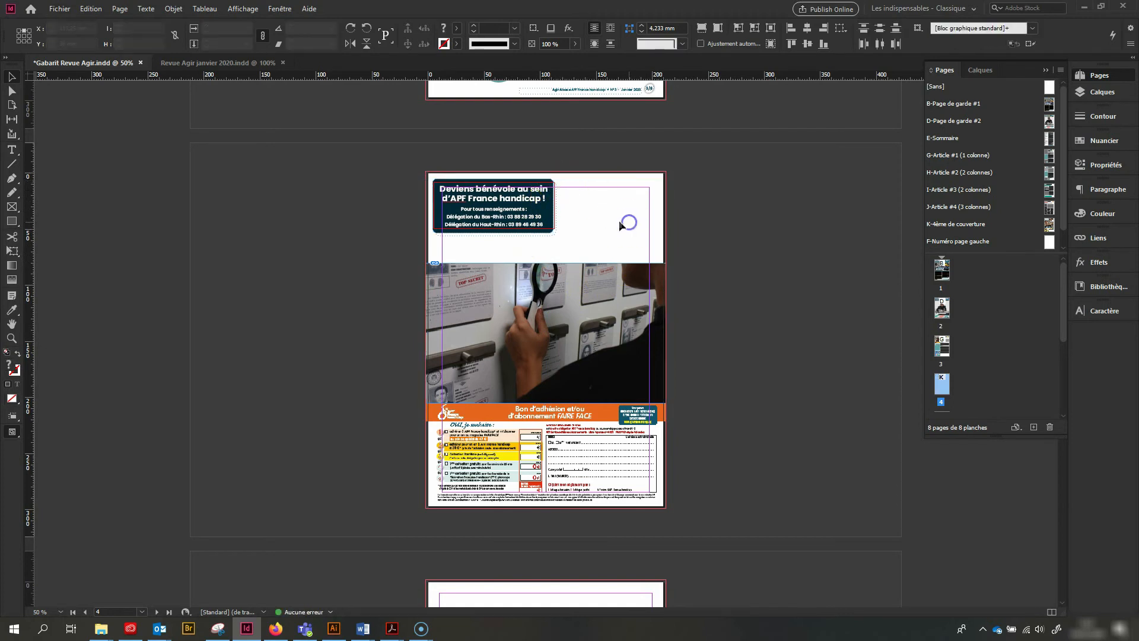
Move IMG_2986.jpg below the dark text background rectangle in the Back layer's stacking order
left_click(444, 181)
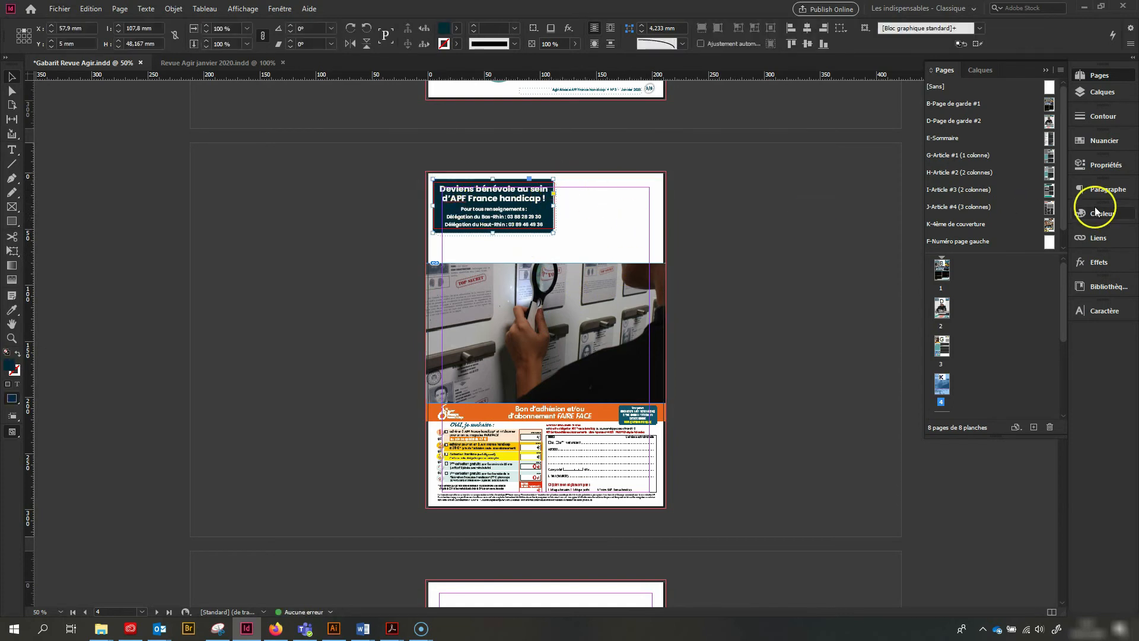
left_click(1103, 93)
left_click(661, 315)
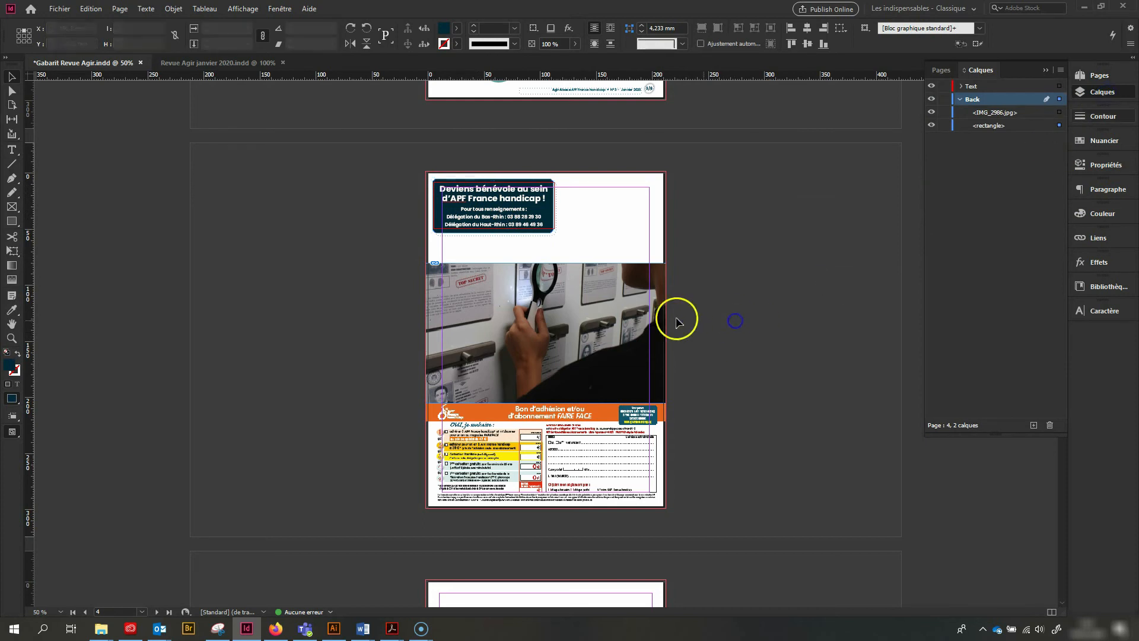
left_click_drag(1004, 121, 1002, 129)
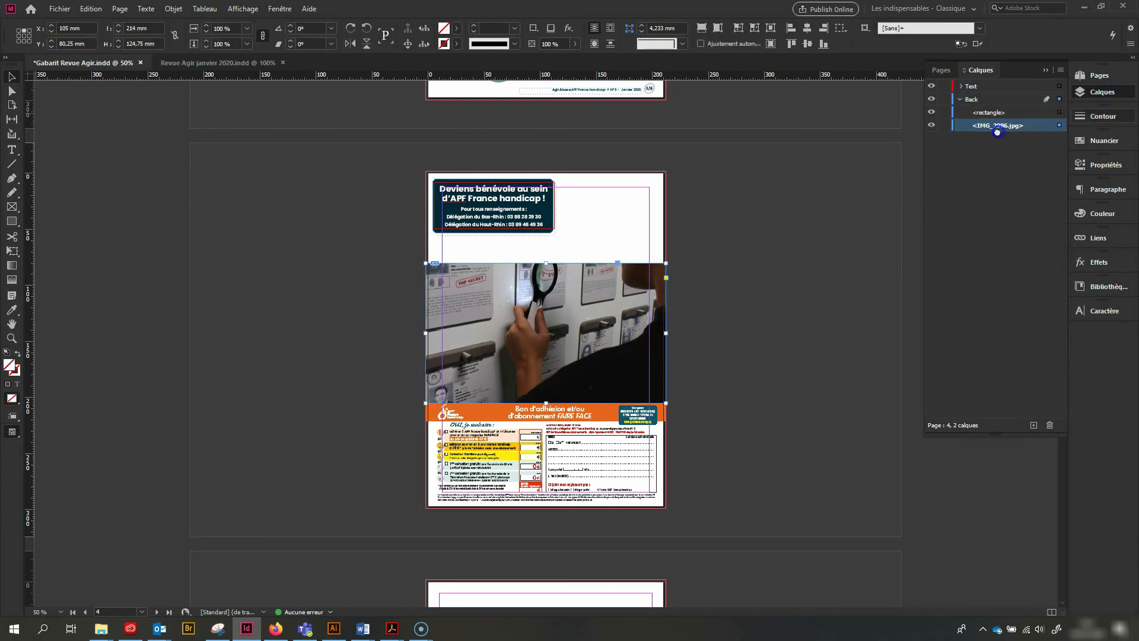
Extend the photo frame back up to the page's upper bleed edge and fill it proportionally with the image
left_click_drag(549, 267, 557, 171)
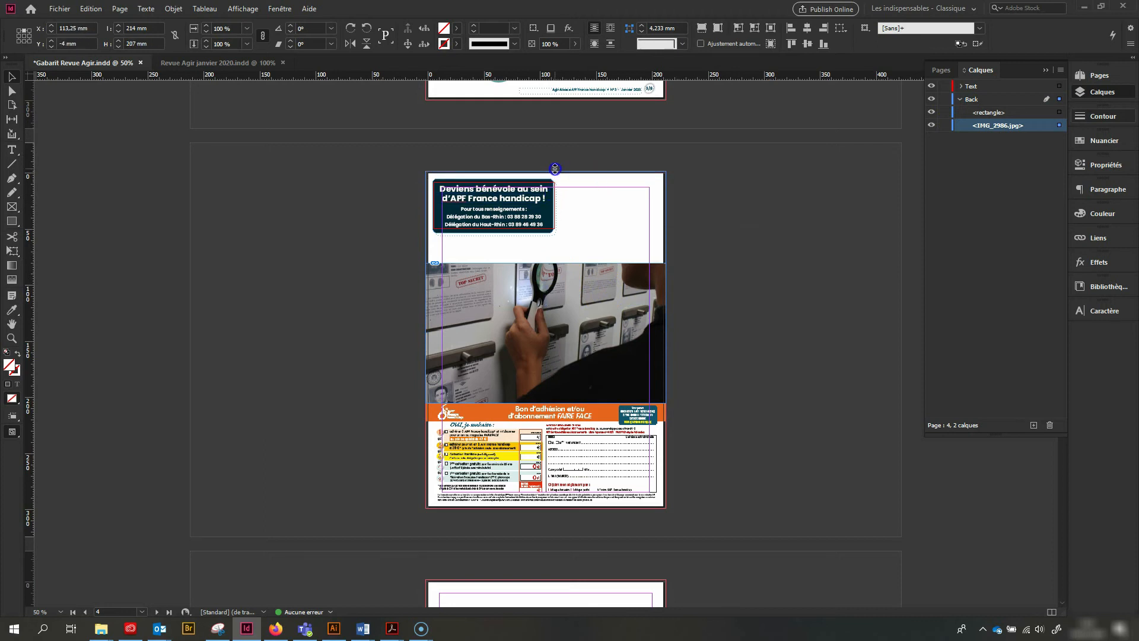
left_click(702, 263)
double_click(629, 303)
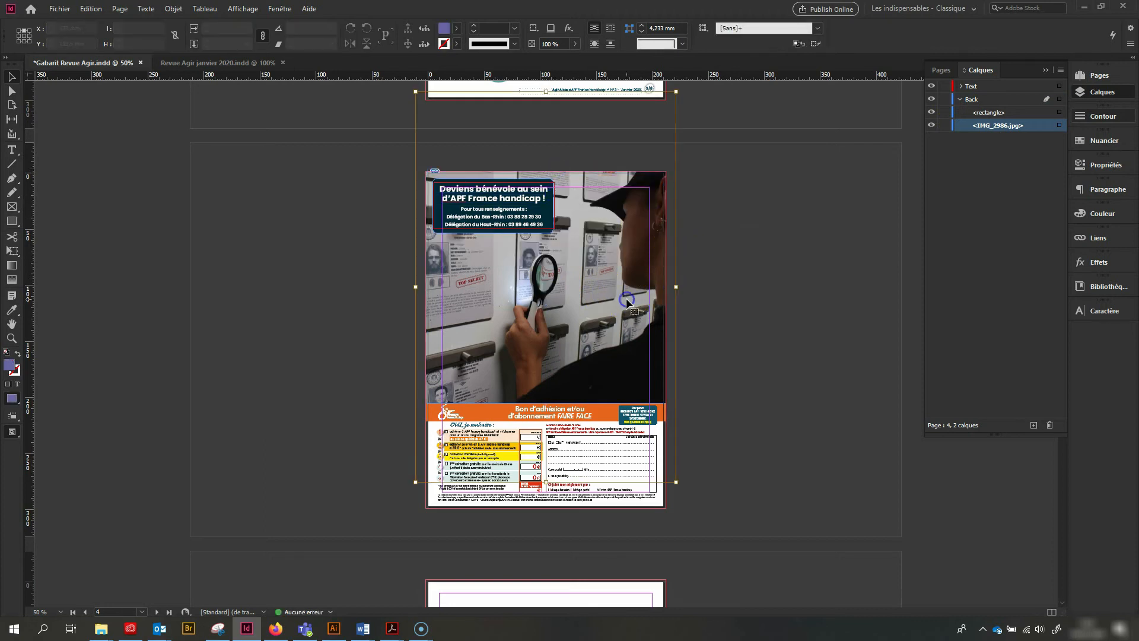
key("ctrl+alt+shift+c")
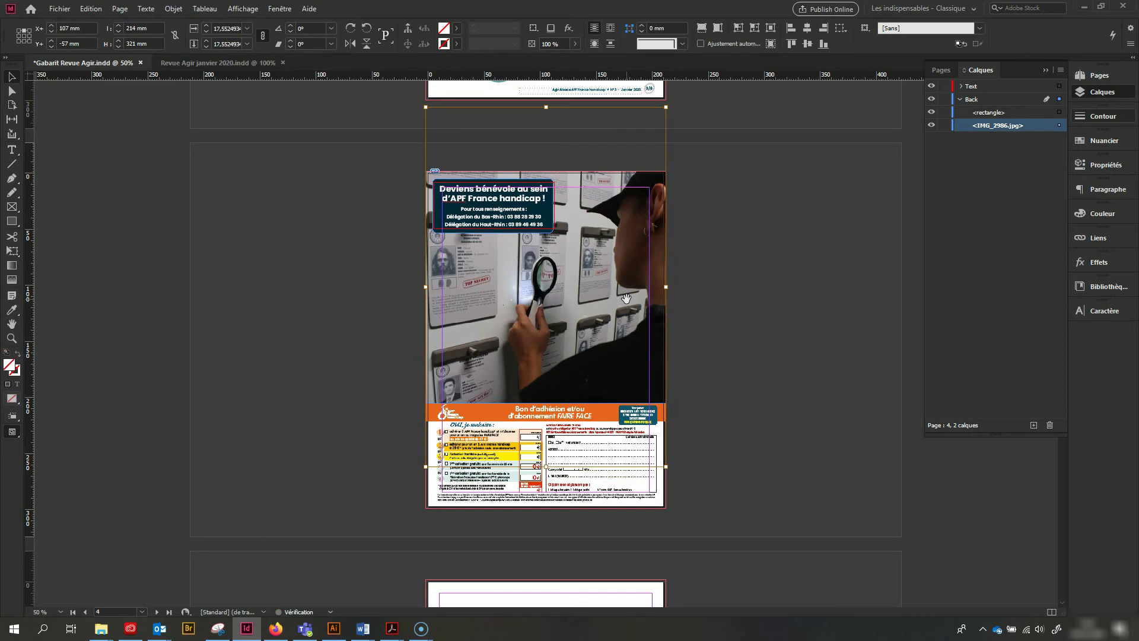
left_click(789, 360)
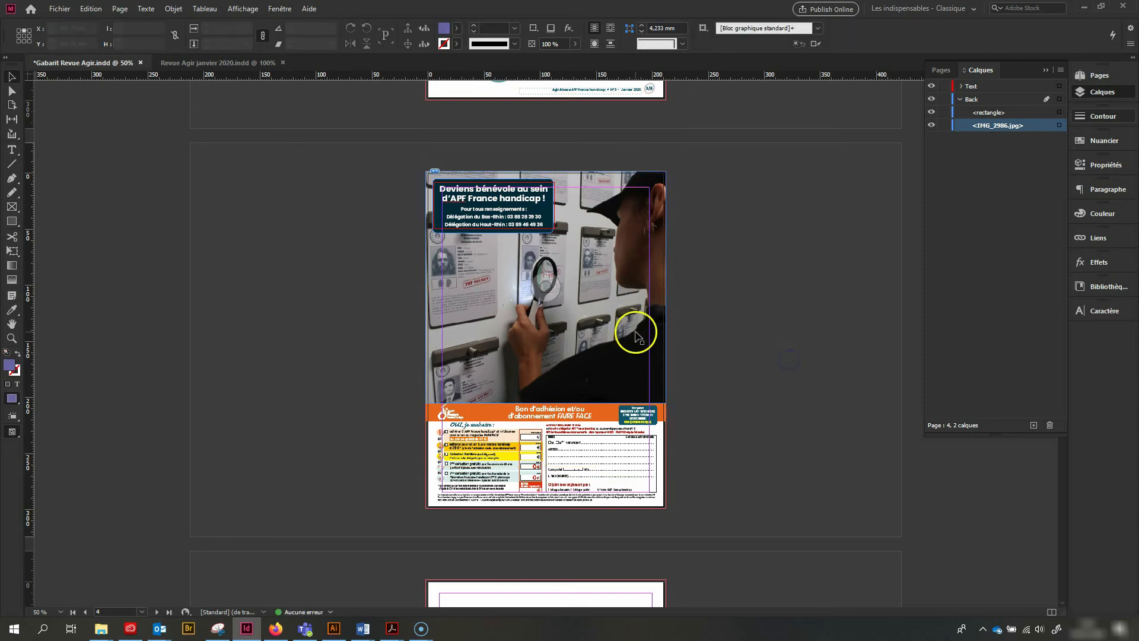
Locate the membership form's linked PDF among the document's links and show which programs can edit it
scroll(636, 398, "down", 3)
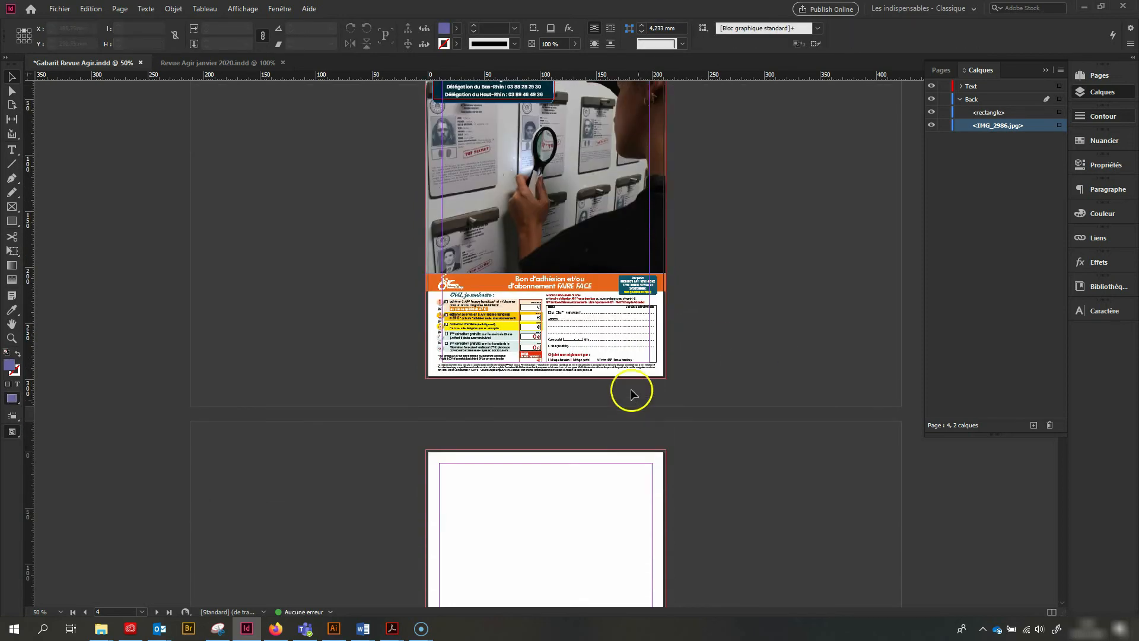
key("ctrl+plus")
key("ctrl+plus")
key("ctrl+plus")
left_click(604, 334)
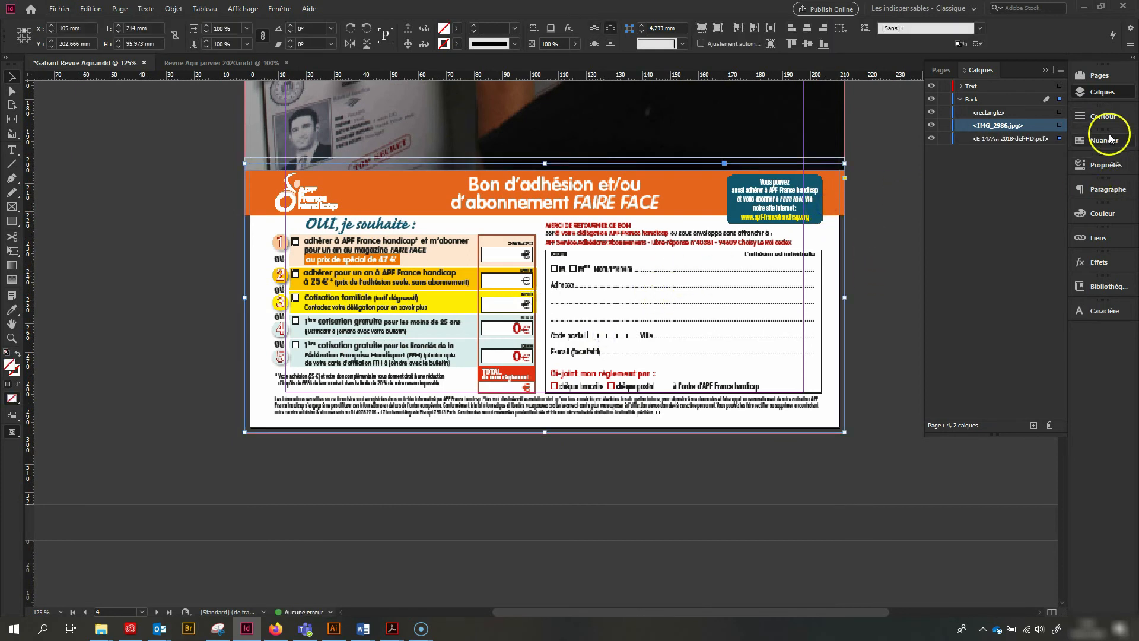
left_click(1098, 238)
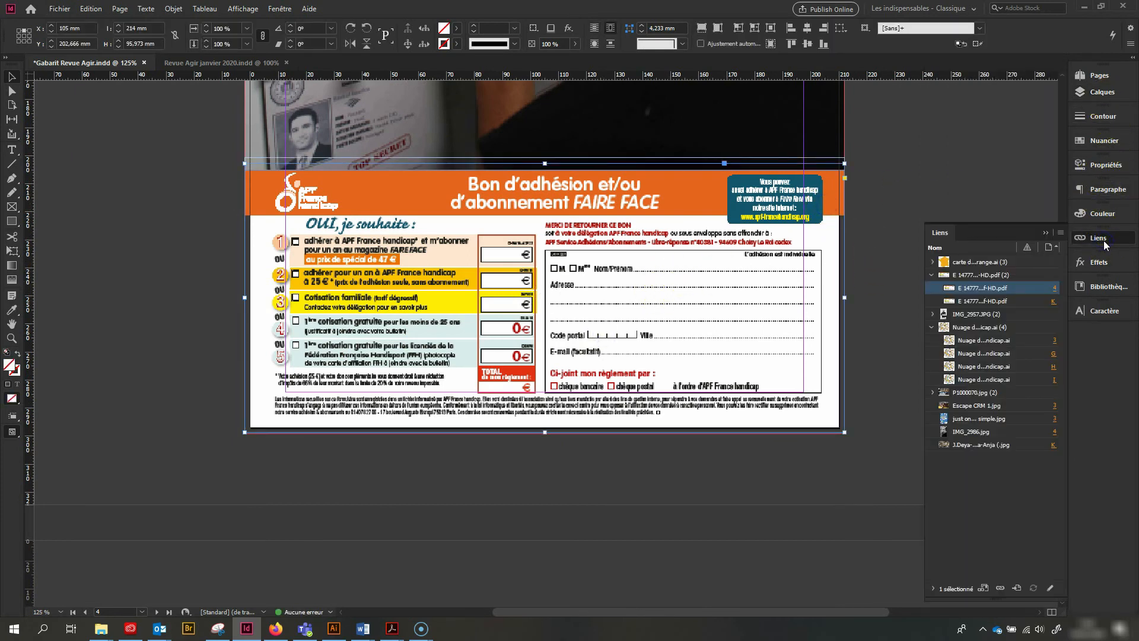
right_click(980, 290)
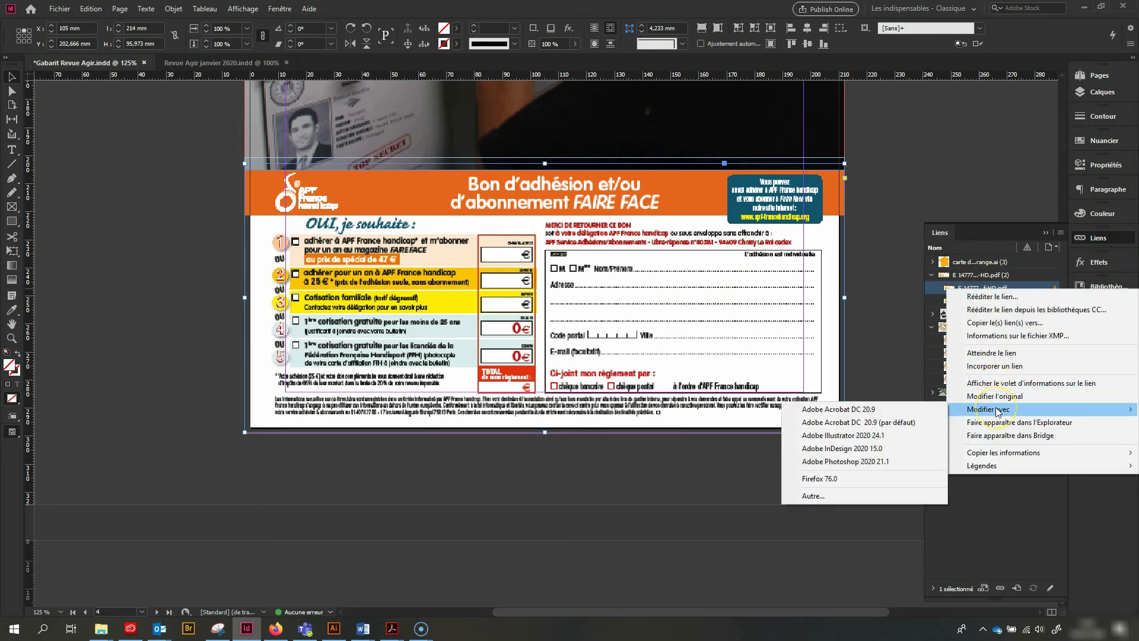
mouse_move(1001, 411)
Delete the blank pages 5 to 8 after the back cover
key("ctrl+minus")
key("ctrl+minus")
key("ctrl+minus")
key("ctrl+minus")
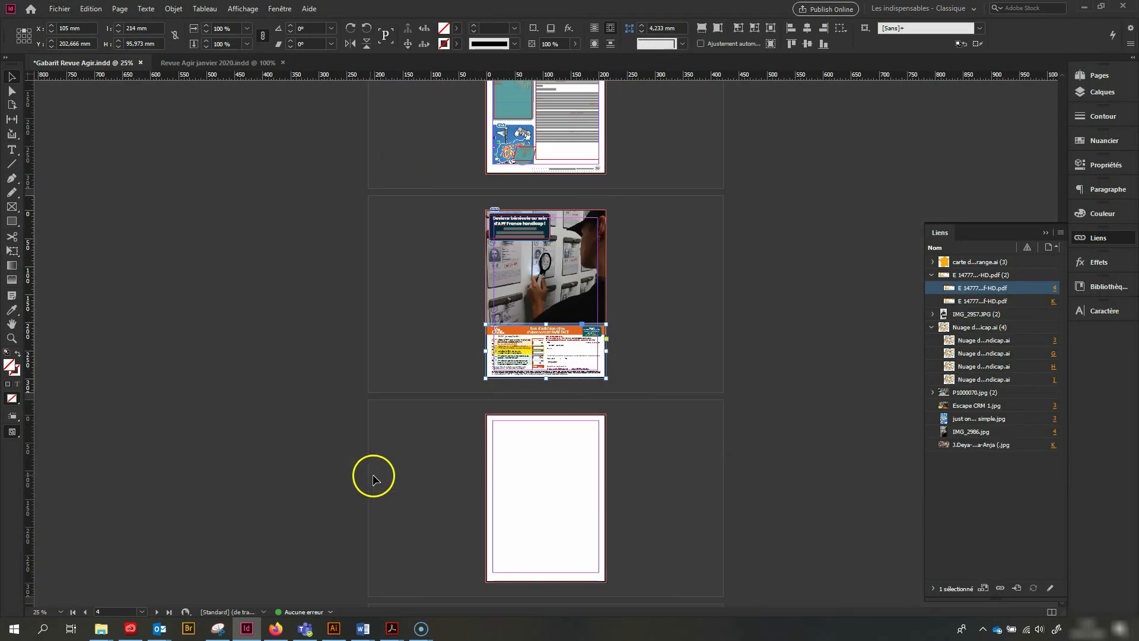
scroll(480, 481, "up", 9)
scroll(482, 492, "down", 5)
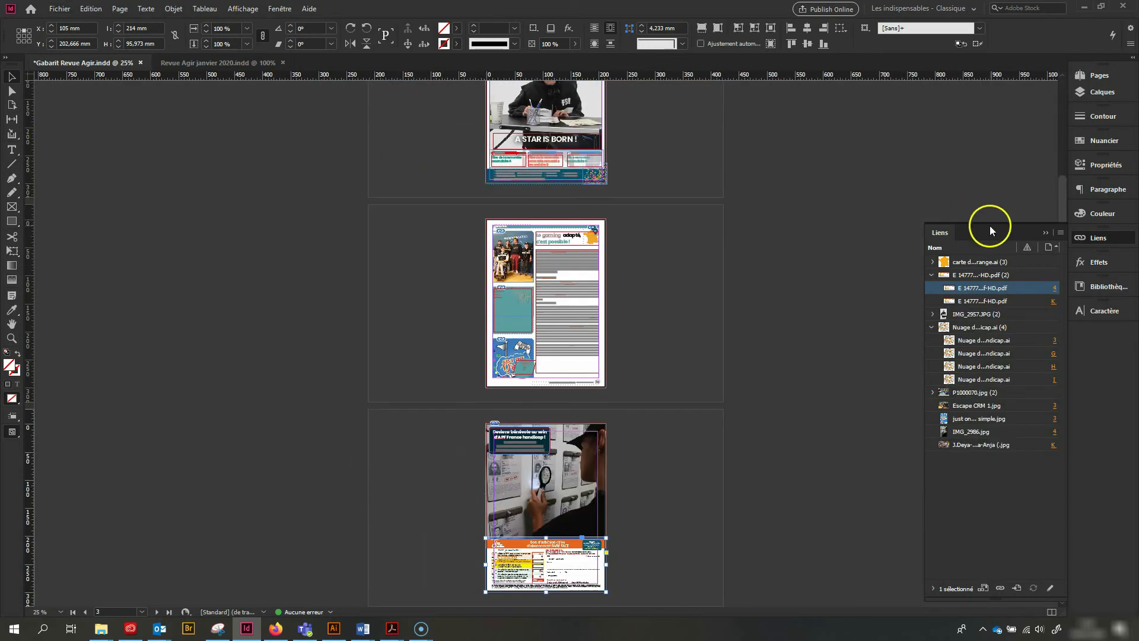
left_click(1099, 77)
scroll(973, 326, "down", 3)
left_click(947, 344)
scroll(946, 344, "down", 3)
left_click(941, 391, "shift")
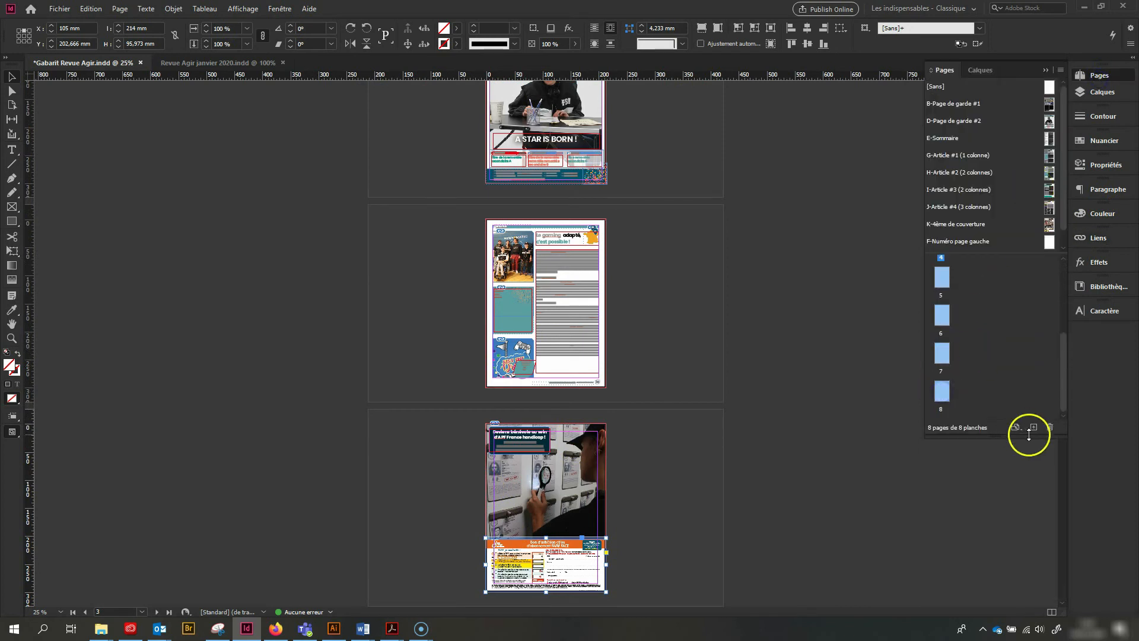
left_click(1049, 427)
scroll(596, 386, "up", 5)
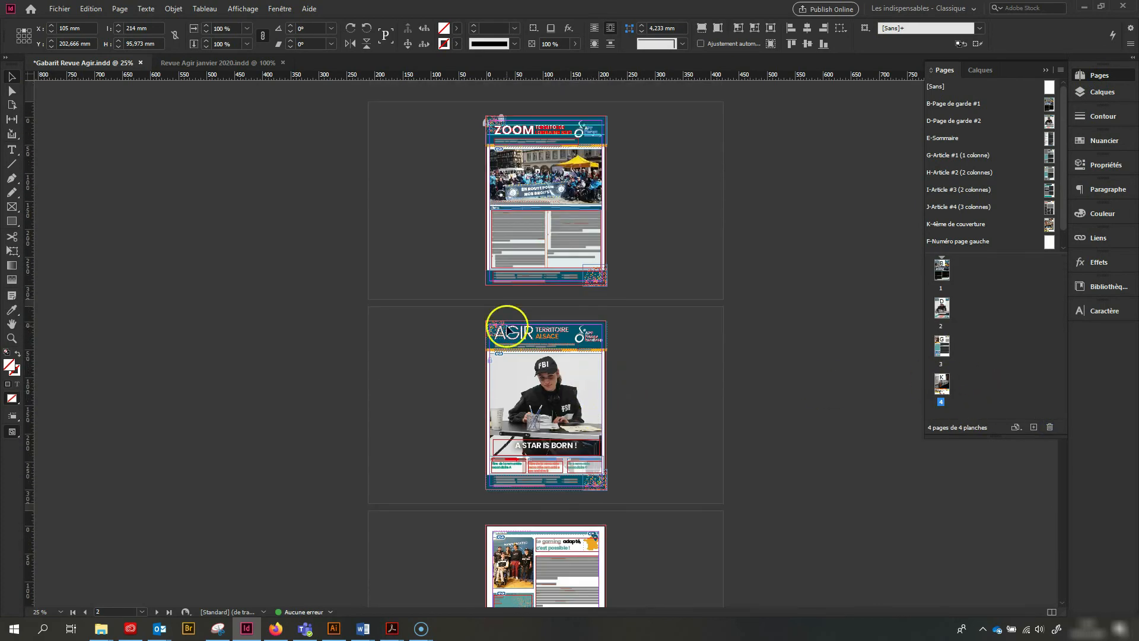
Save the document as Gabarit Revue Agir test in the Gabarit Agir folder
left_click(59, 9)
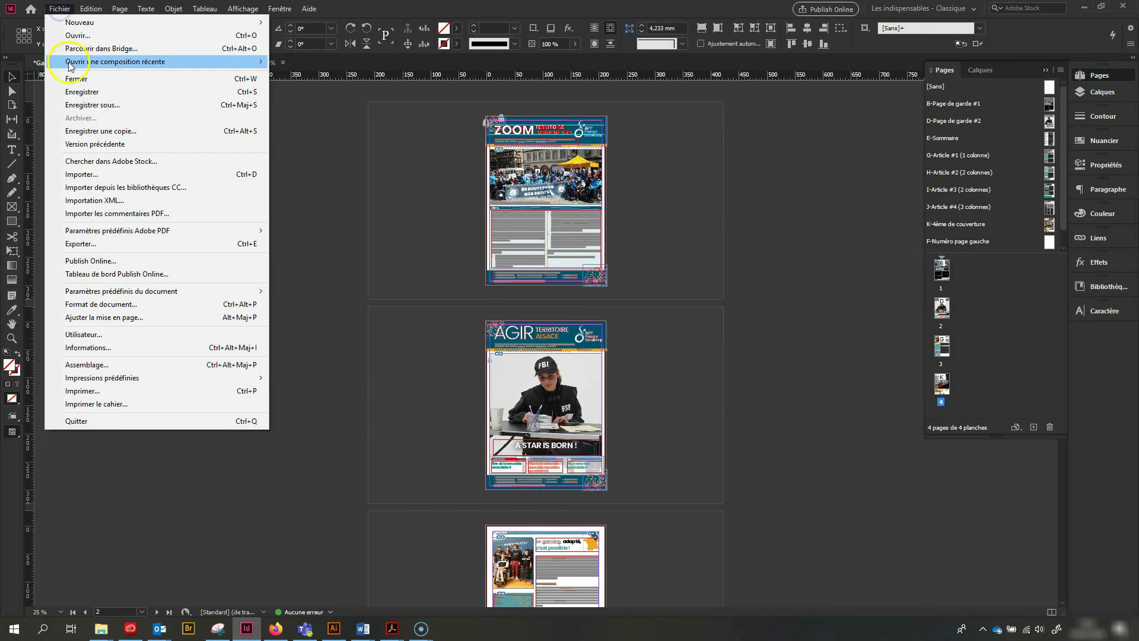
left_click(112, 106)
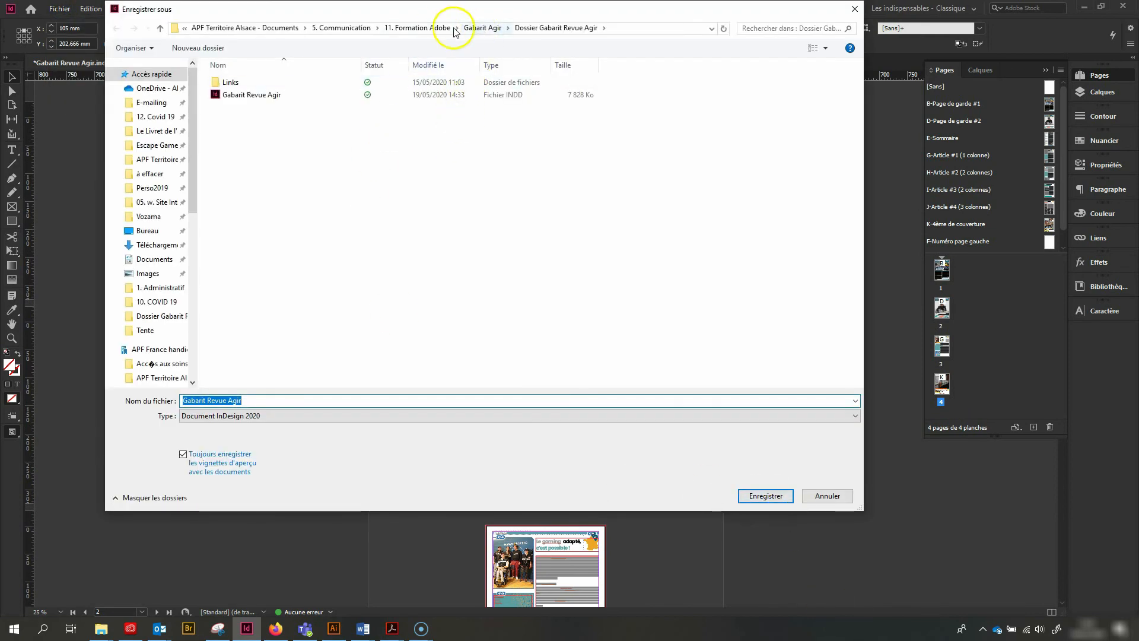
left_click(482, 28)
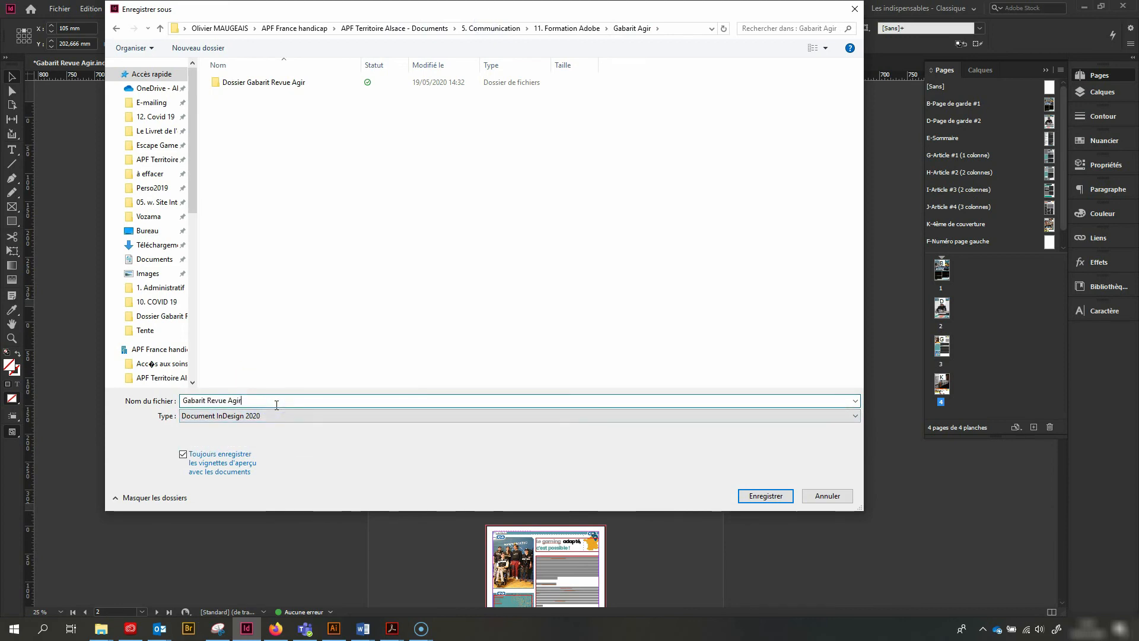
key("Return")
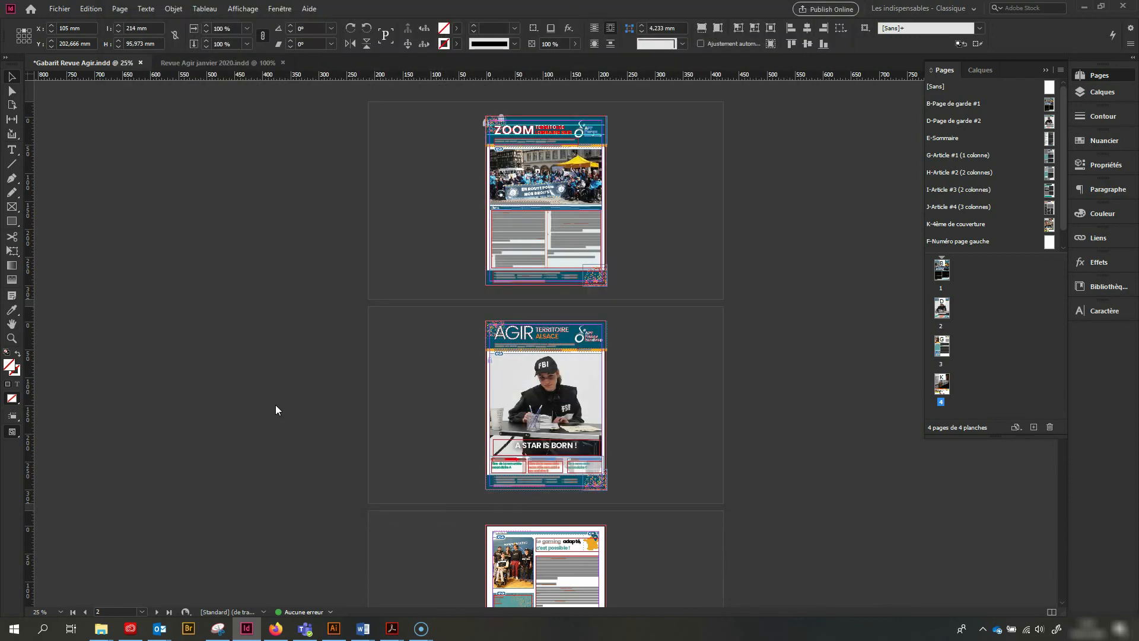
Package the document with its fonts, linked graphics and a [Qualité supérieure] print PDF as Dossier Gabarit Revue Agir test in the 11. Formation Adobe folder
left_click(59, 9)
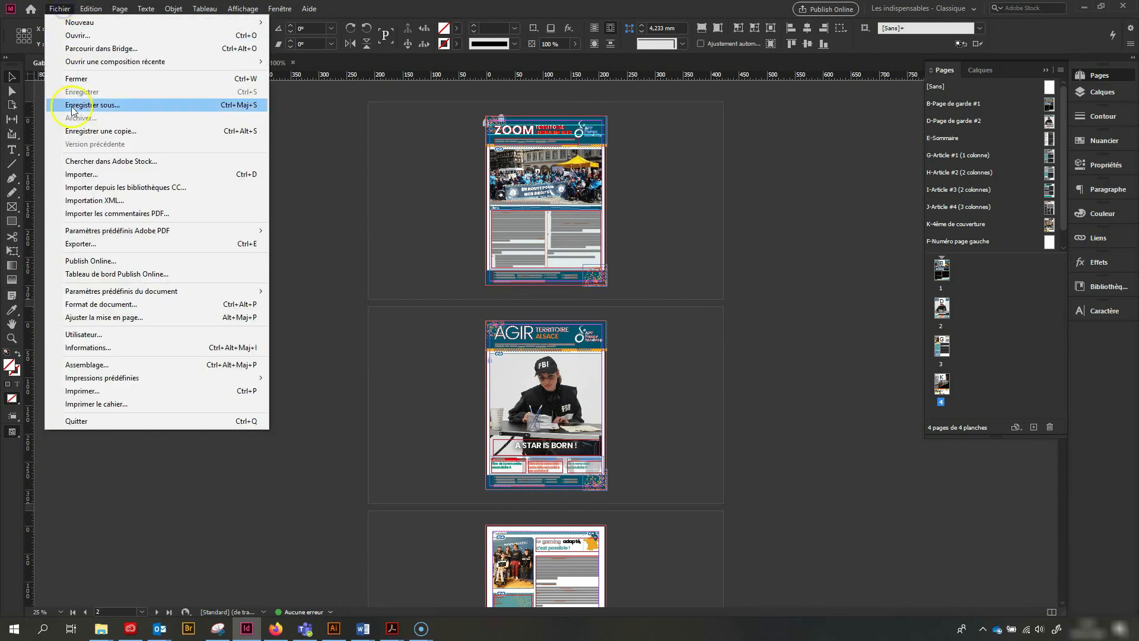
left_click(83, 365)
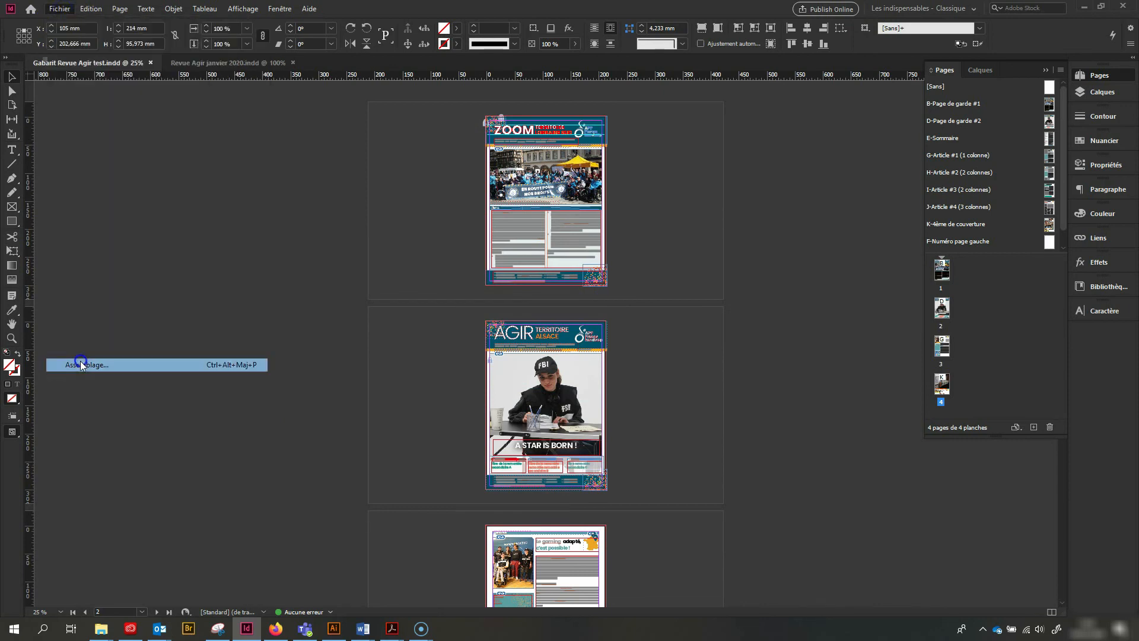
left_click(708, 454)
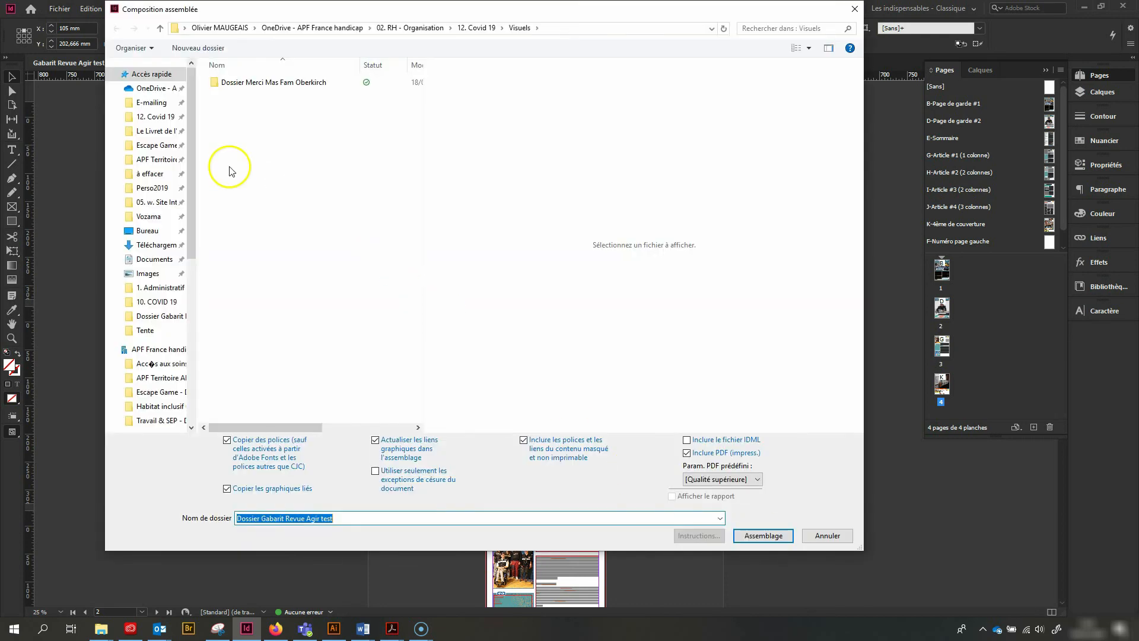
left_click(764, 535)
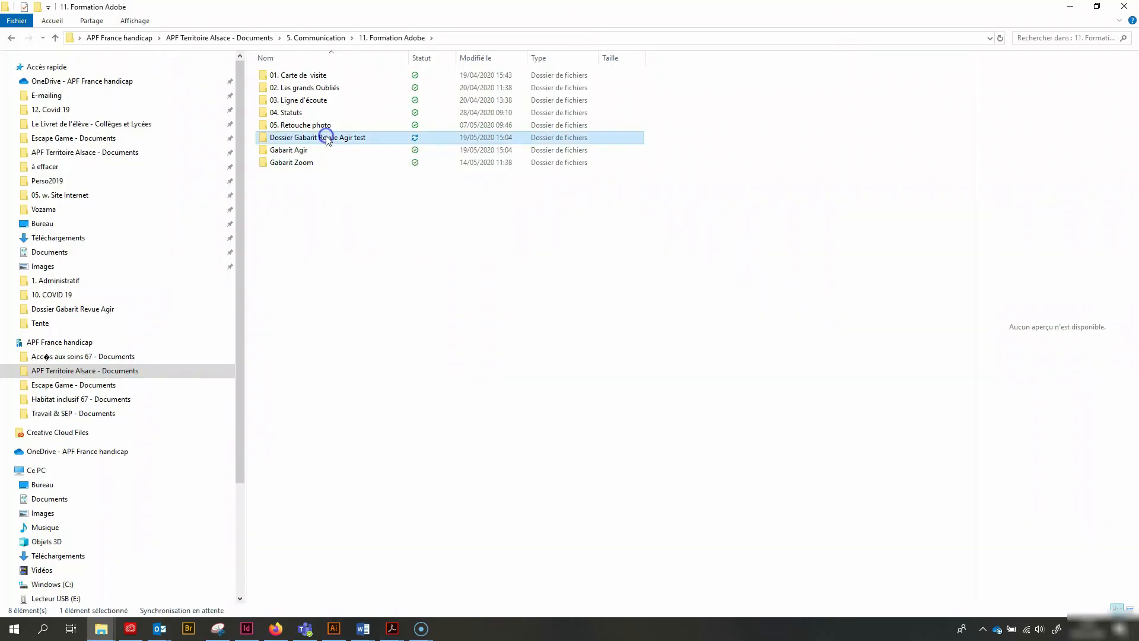
Open the Dossier Gabarit Revue Agir test folder in File Explorer and review the exported Gabarit Revue Agir test PDF in Acrobat
double_click(326, 140)
left_click(302, 104)
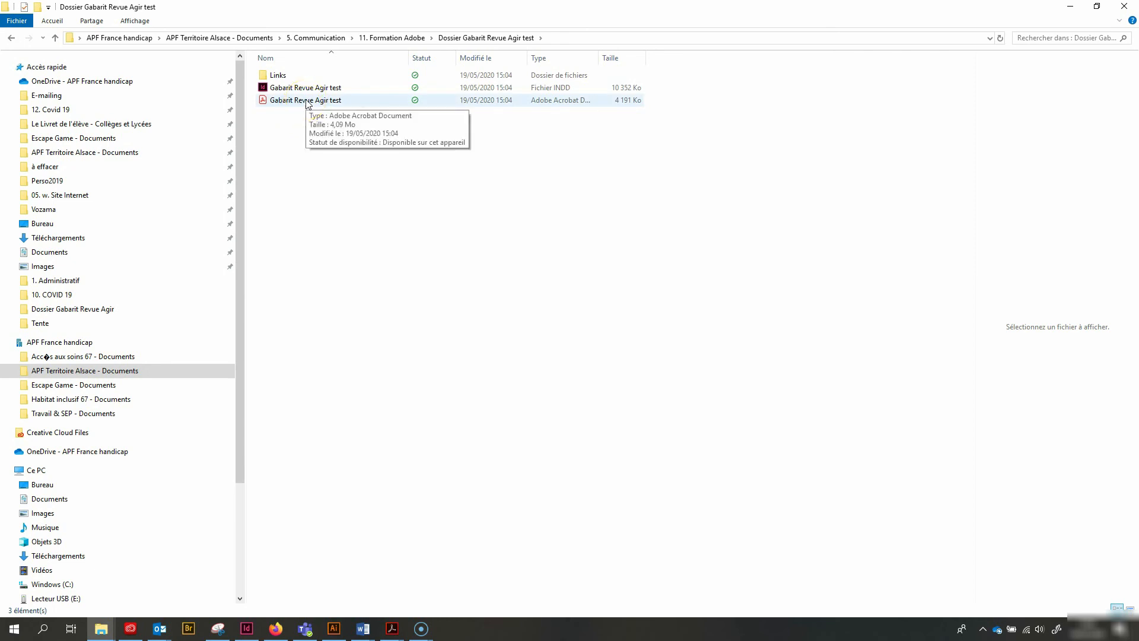
double_click(307, 101)
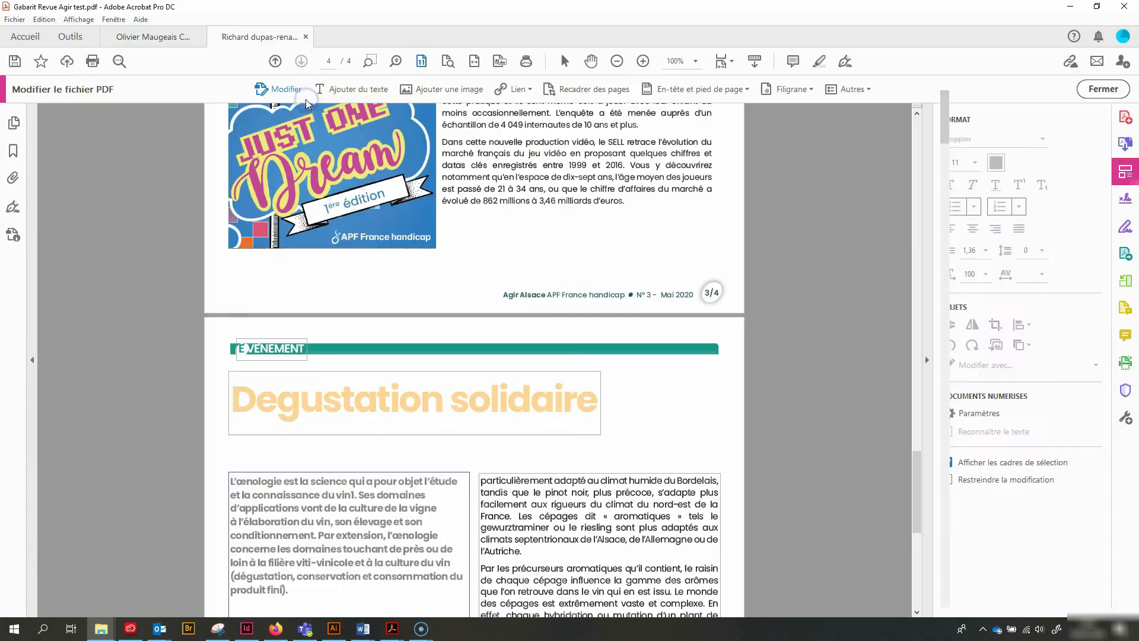
scroll(480, 236, "down", 20)
scroll(480, 236, "down", 15)
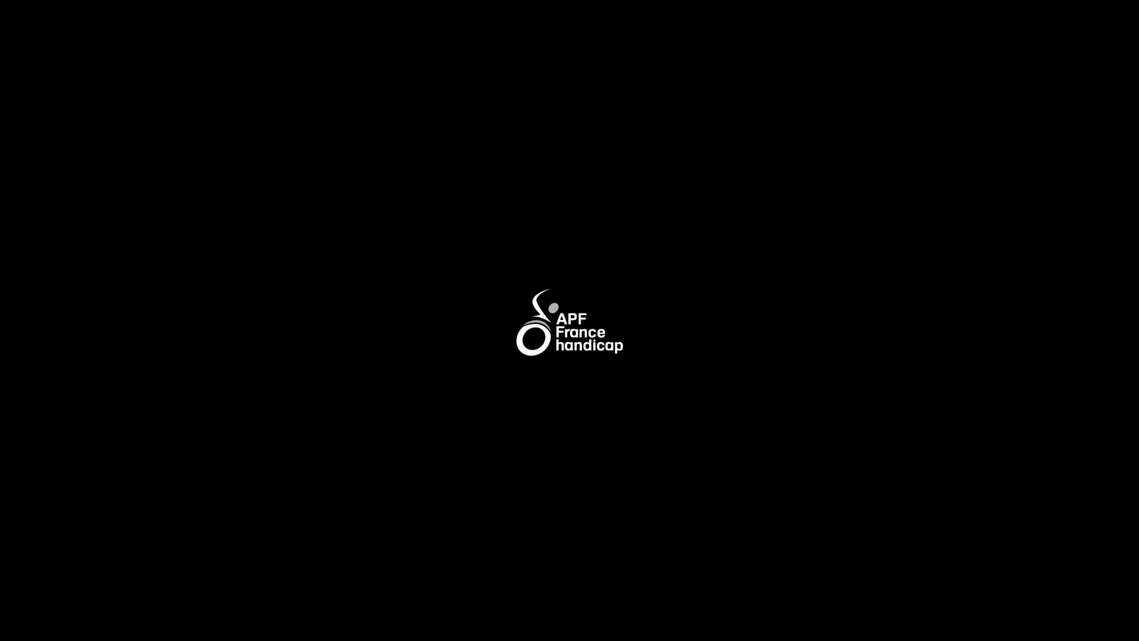